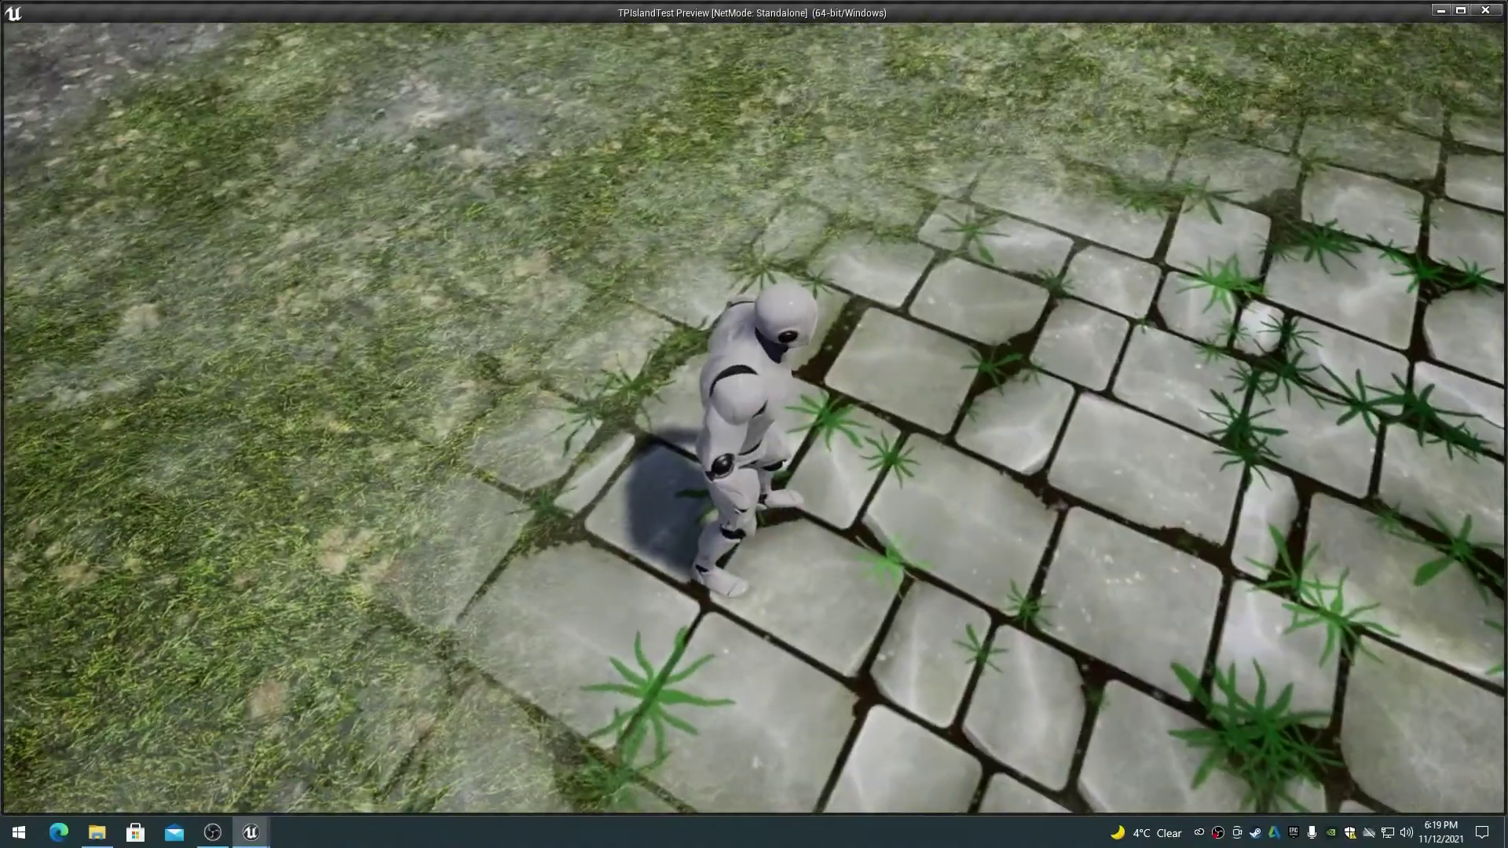
{"action": "key", "text": "w"}
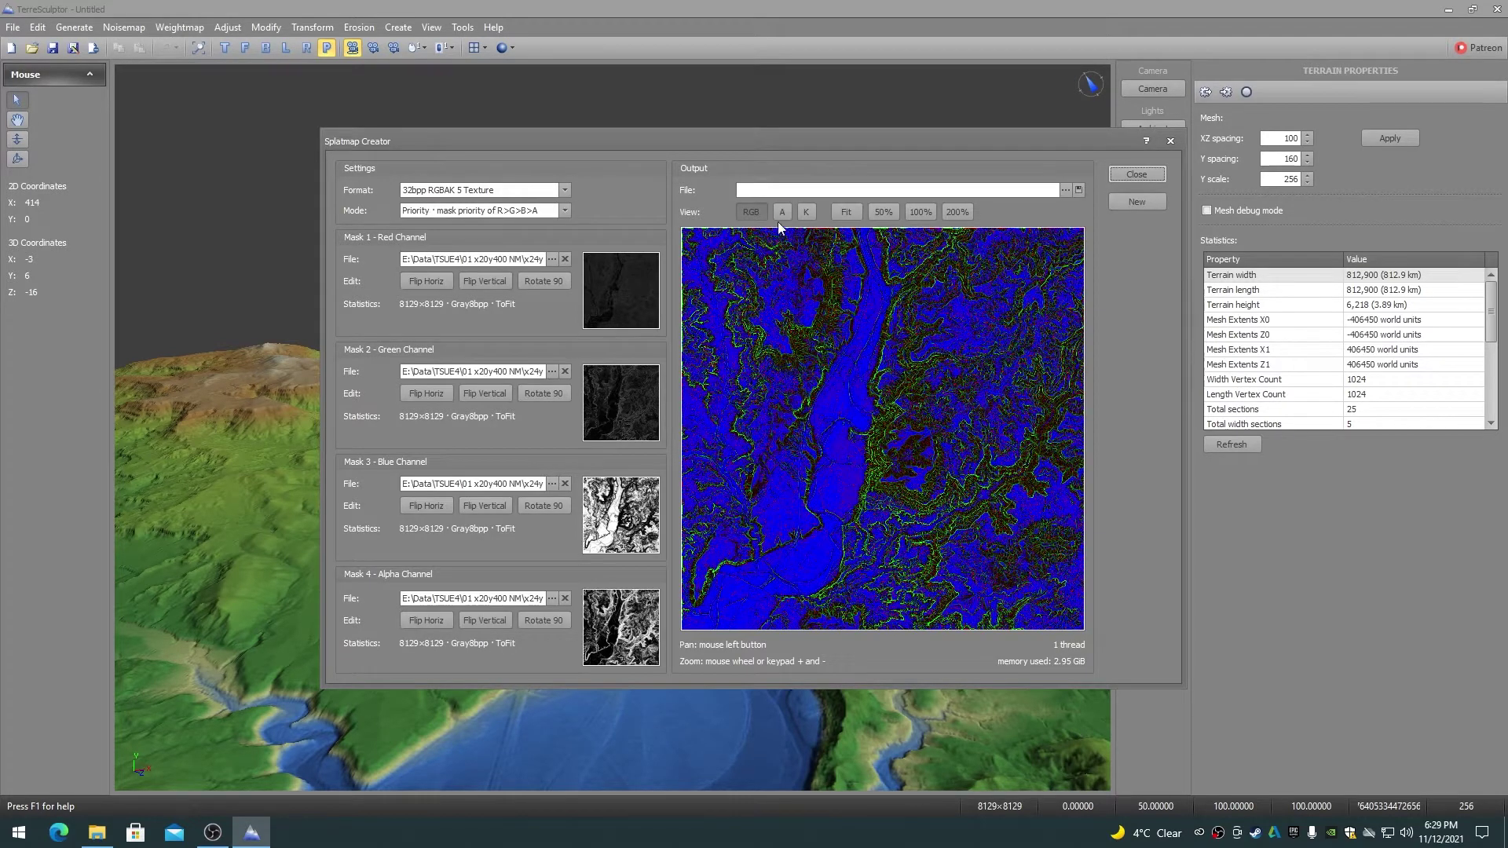
Inspect the alpha and K channel views of the splatmap output in TerreSculptor's Splatmap Creator
{"action": "left_click", "coordinate": [782, 214]}
{"action": "left_click", "coordinate": [807, 214]}
{"action": "left_click", "coordinate": [785, 214]}
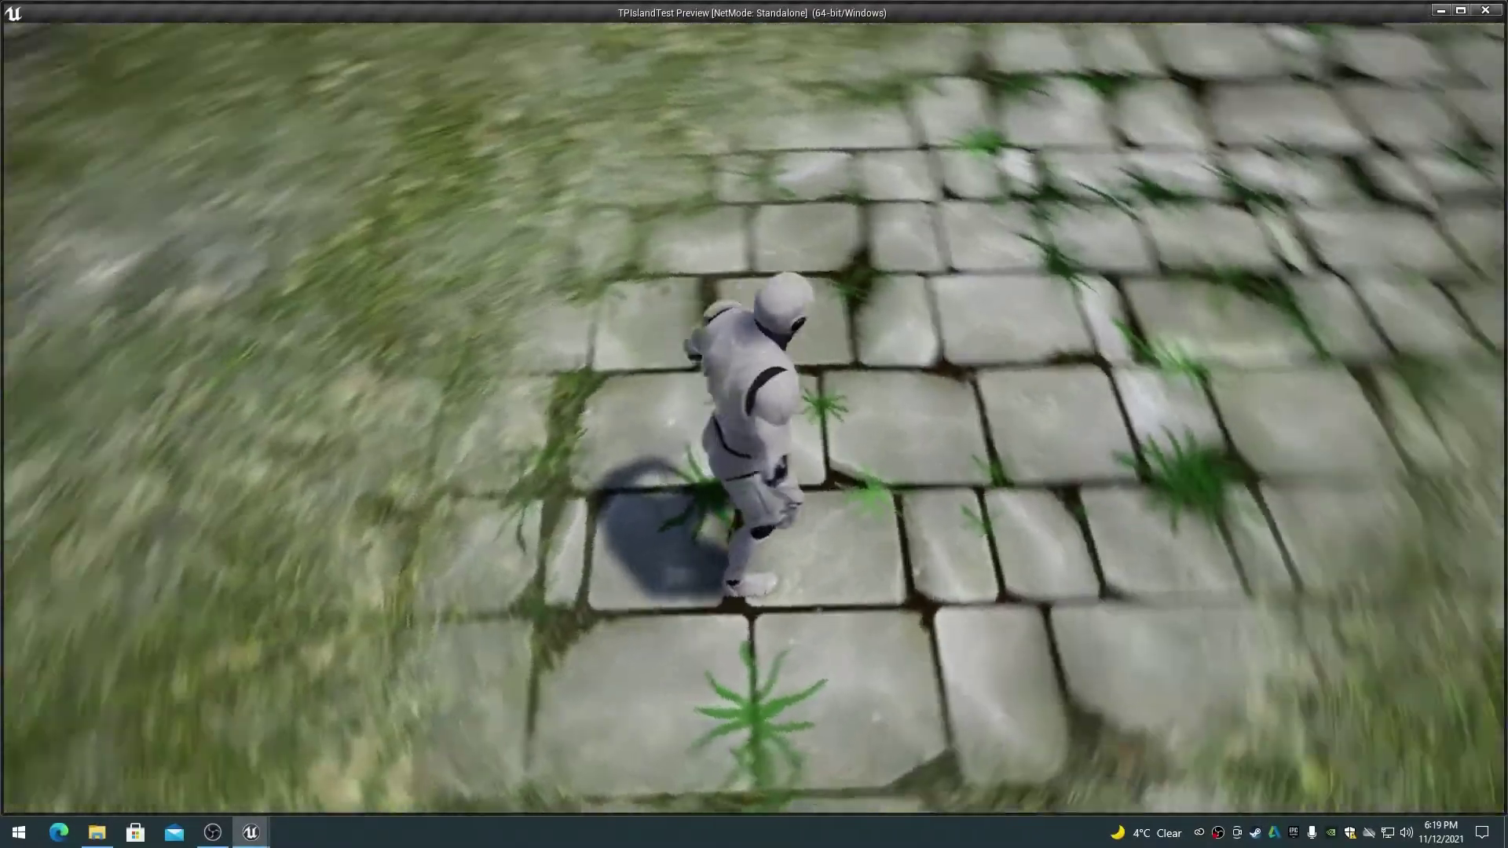
Switch to the Unreal game preview and run the character along the painted stone path to inspect it
{"action": "key", "text": "w"}
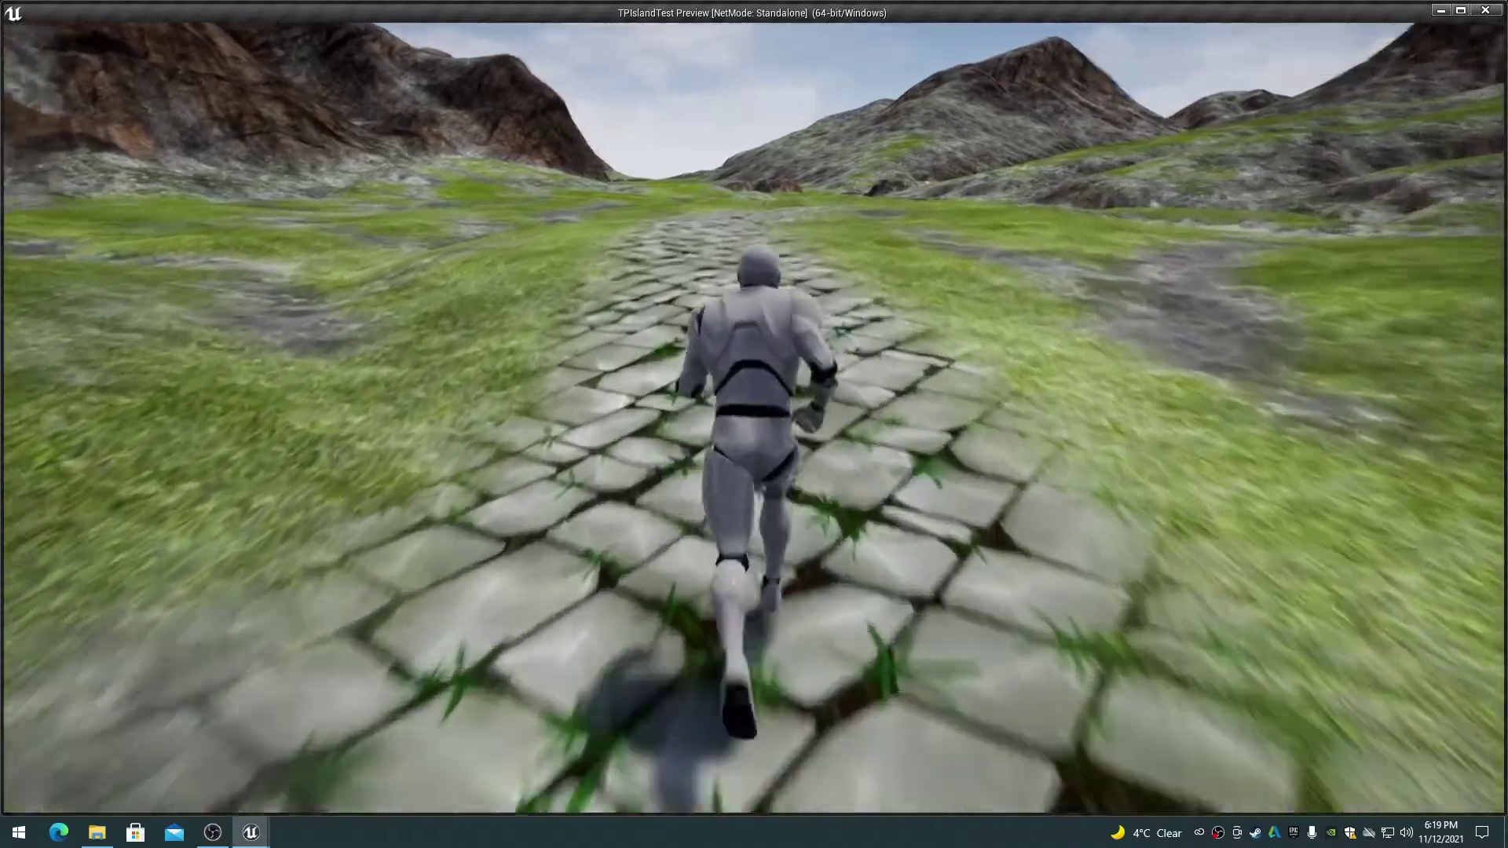
{"action": "key", "text": "w"}
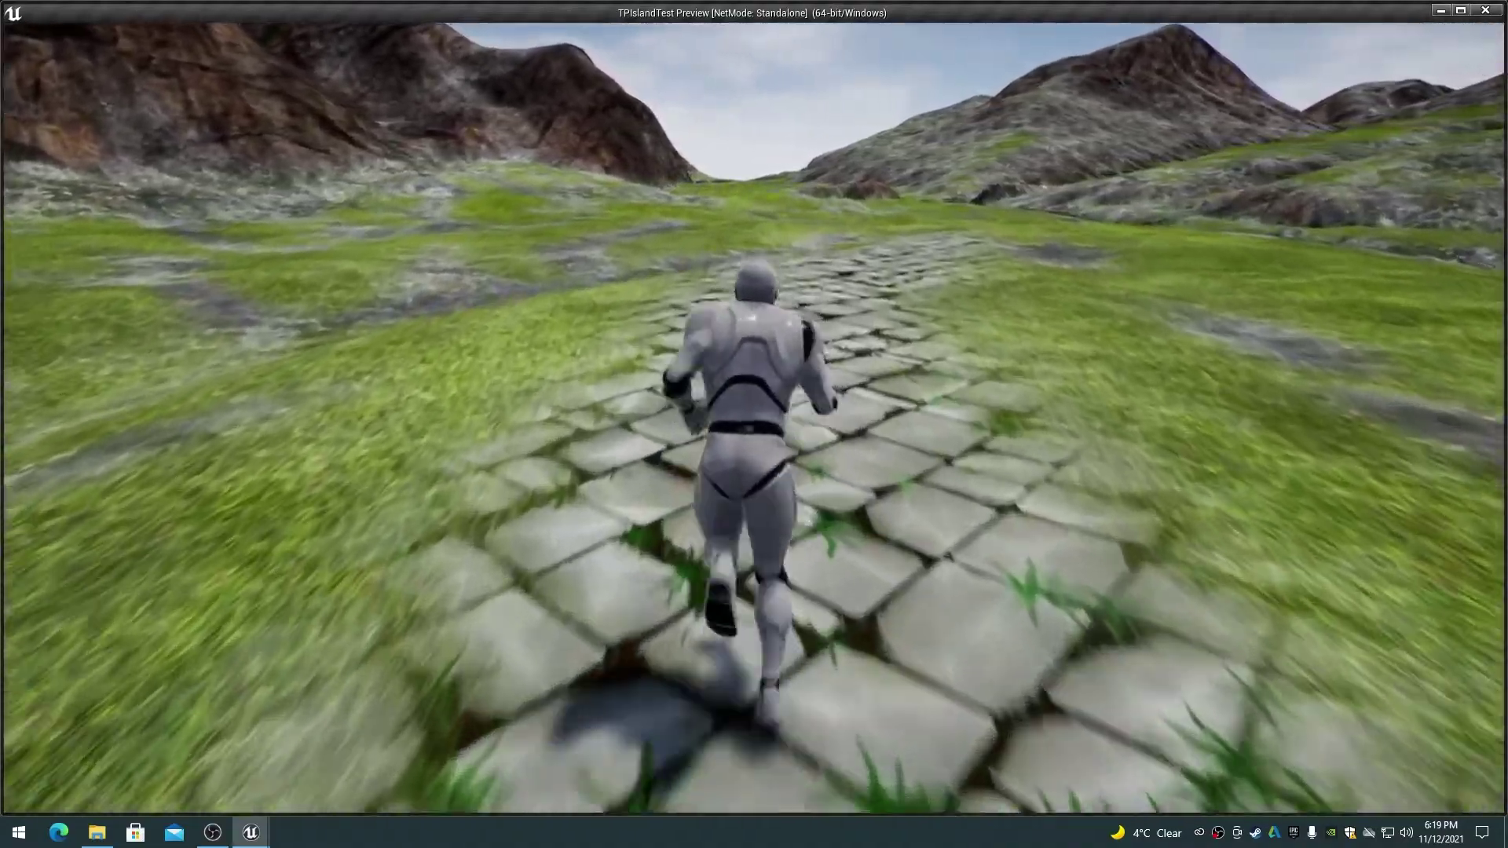
{"action": "key", "text": "w"}
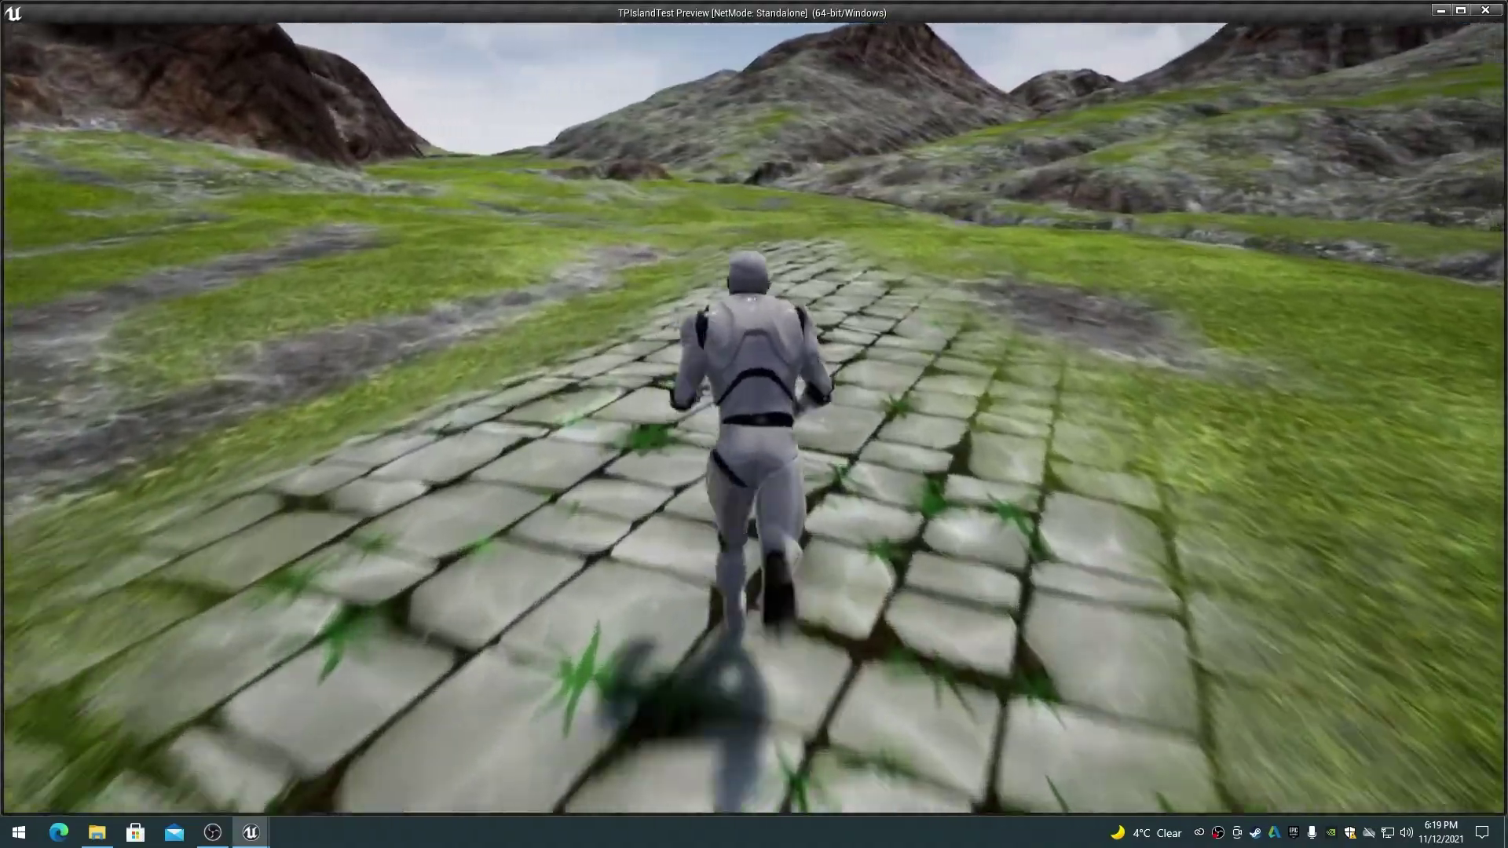
{"action": "key", "text": "w"}
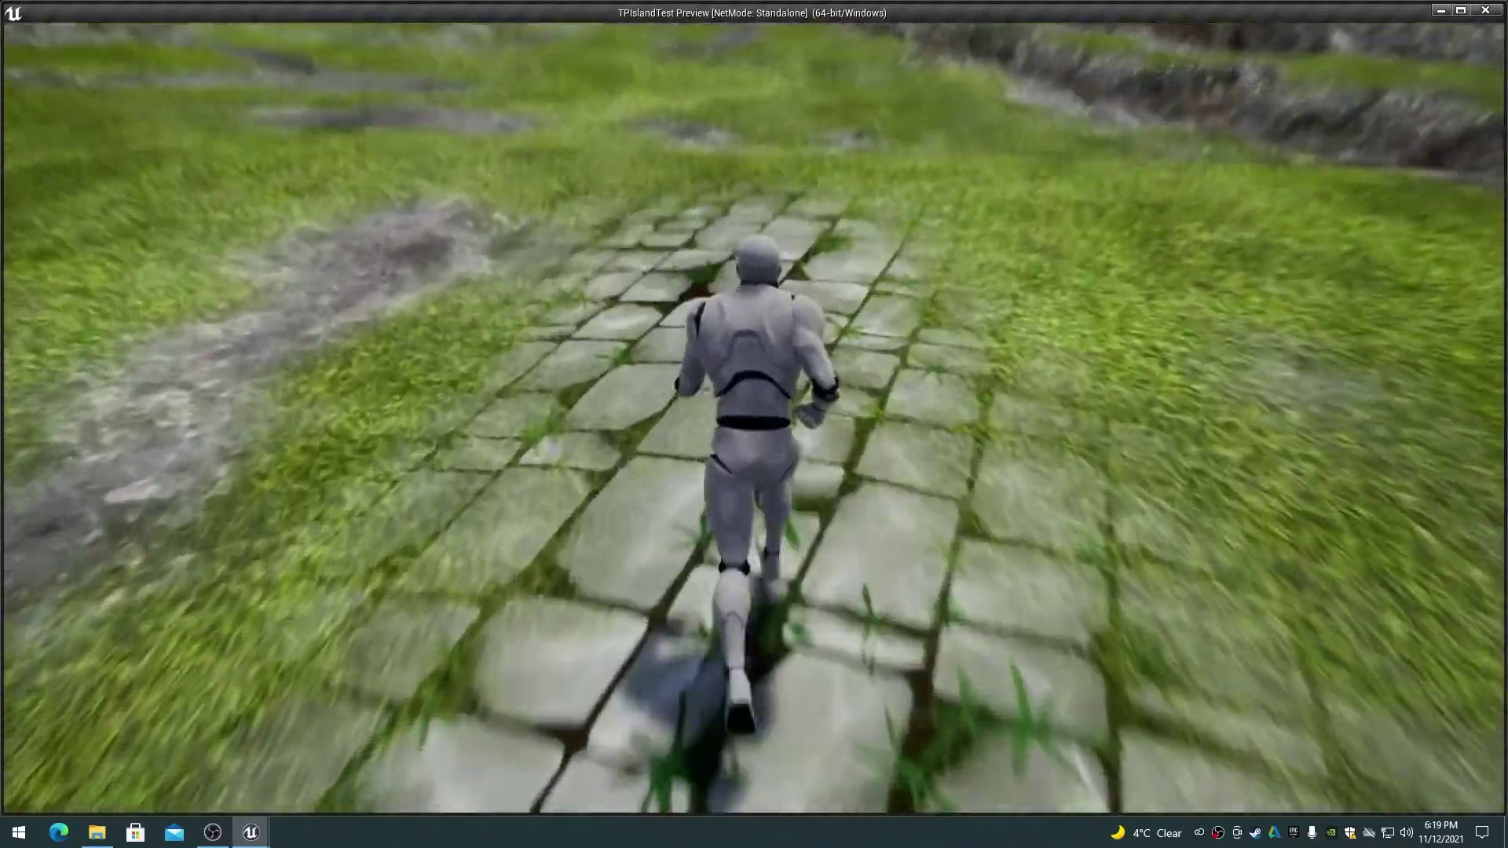
{"action": "key", "text": "w"}
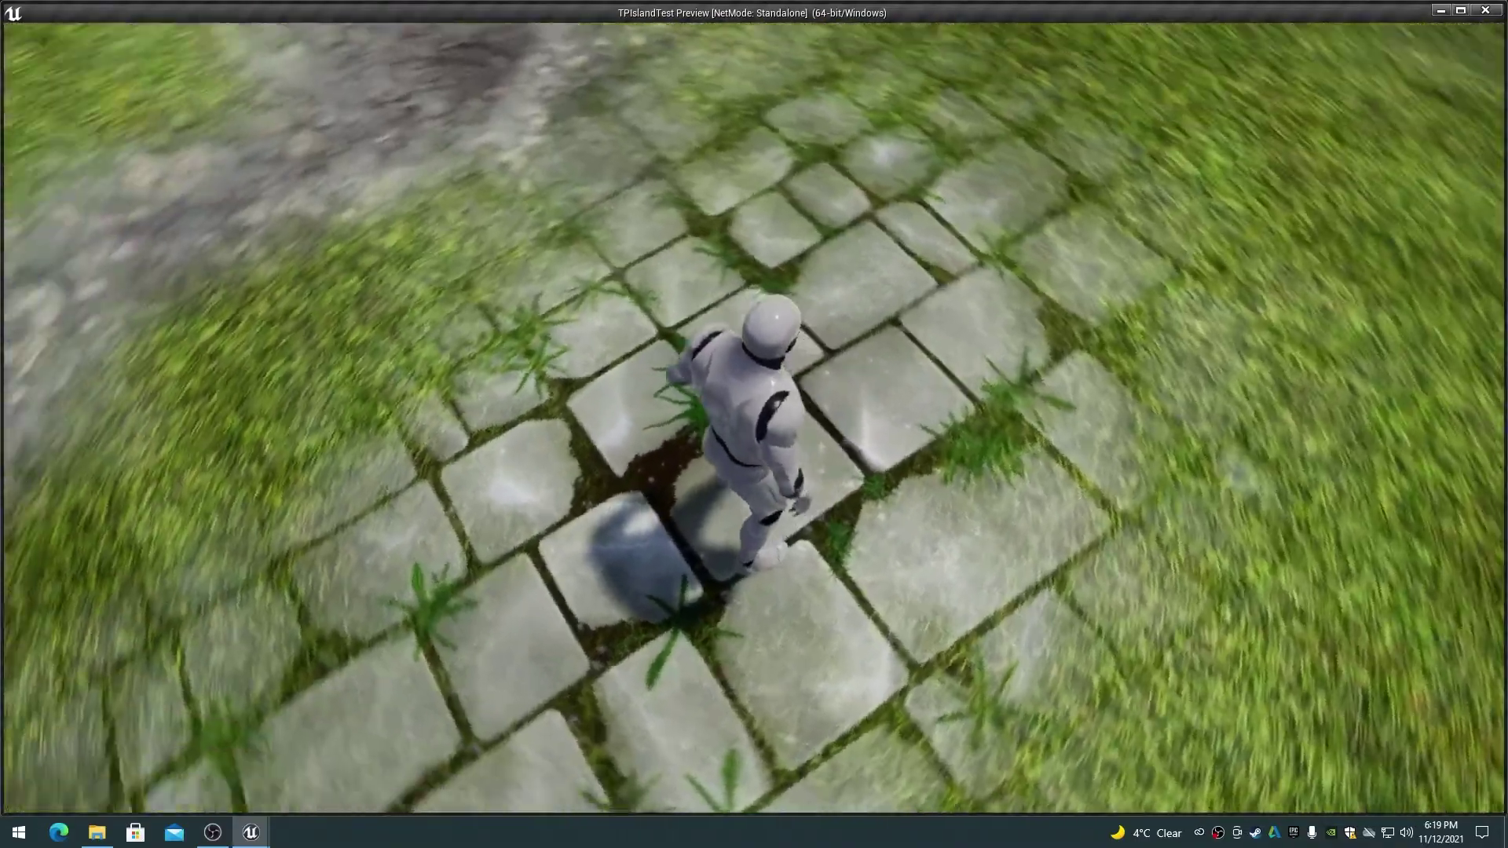
{"action": "key", "text": "w"}
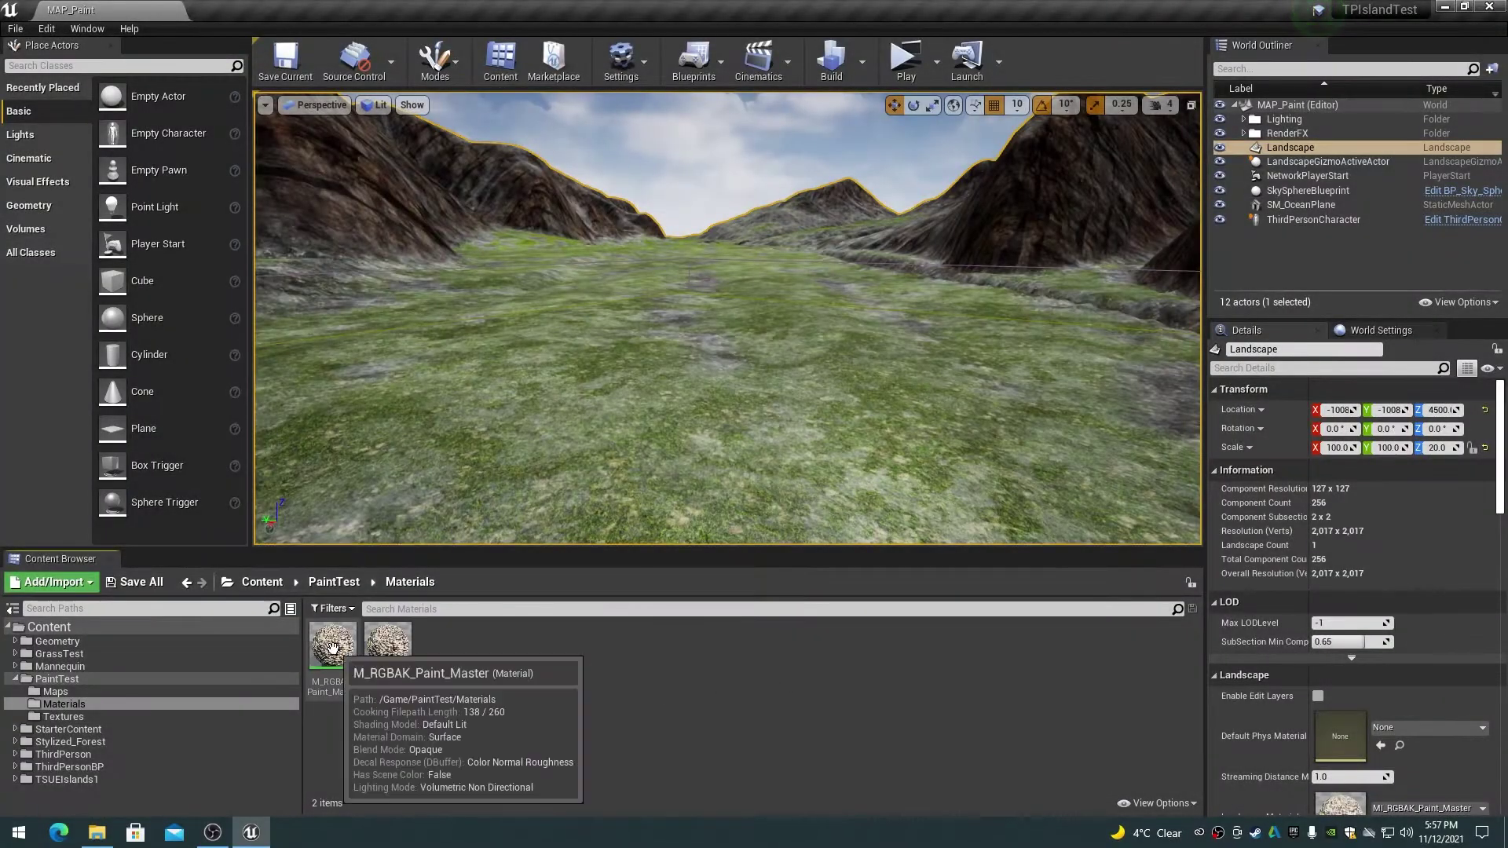
Open the M_RGBAK_Paint_Master material in the Unreal Editor and locate its Diffuse (RGBAK) node group
{"action": "double_click", "coordinate": [333, 645]}
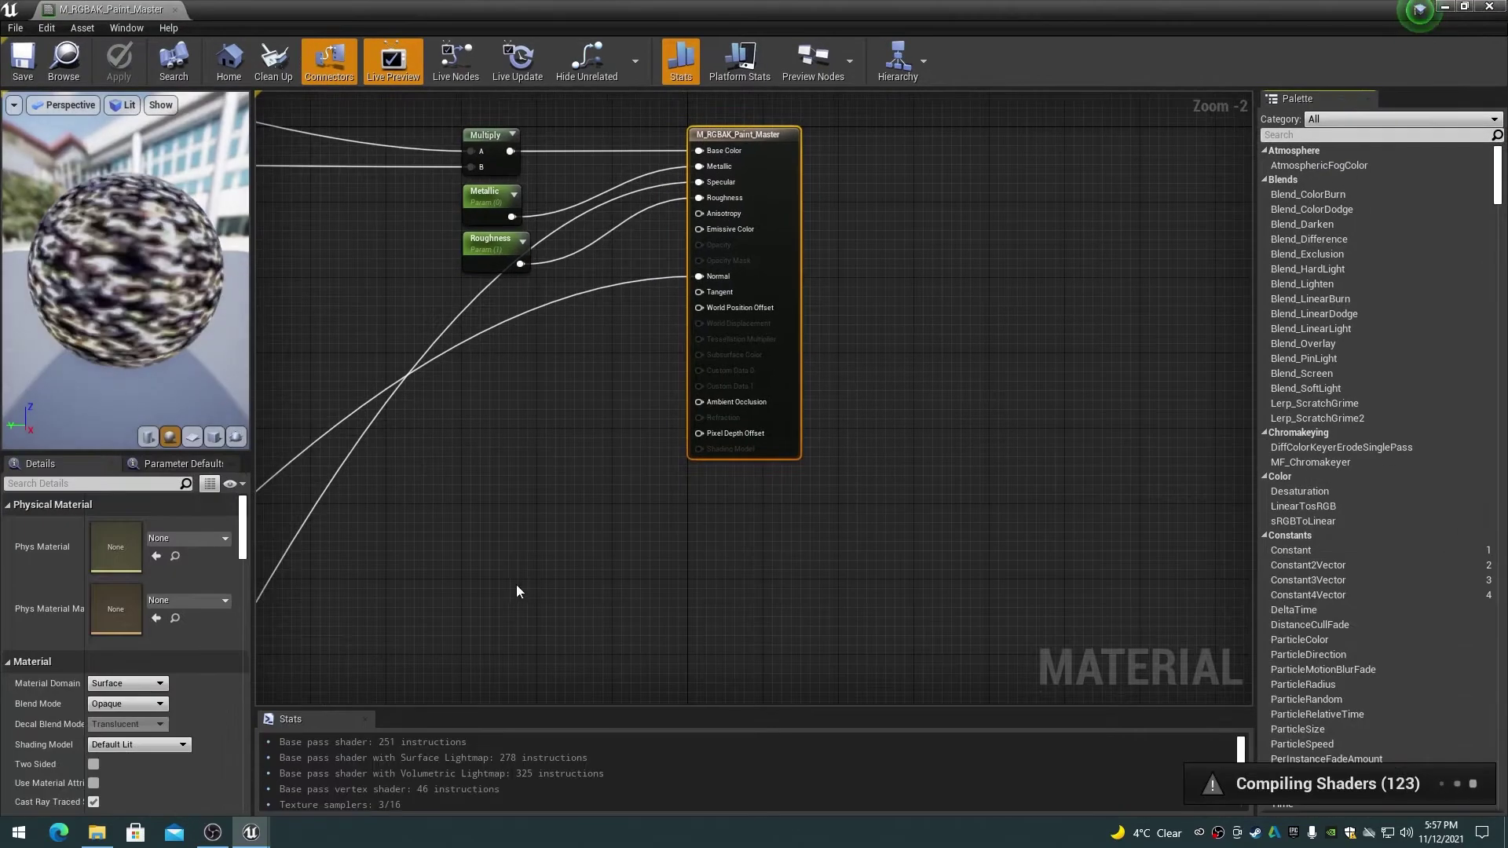
{"action": "right_click_drag", "start_coordinate": [506, 593], "coordinate": [929, 478]}
{"action": "scroll", "coordinate": [544, 440], "scroll_direction": "down", "scroll_amount": 5}
{"action": "right_click_drag", "start_coordinate": [518, 455], "coordinate": [548, 442]}
{"action": "scroll", "coordinate": [785, 417], "scroll_direction": "up", "scroll_amount": 3}
{"action": "scroll", "coordinate": [759, 383], "scroll_direction": "up", "scroll_amount": 2}
{"action": "scroll", "coordinate": [785, 259], "scroll_direction": "up", "scroll_amount": 2}
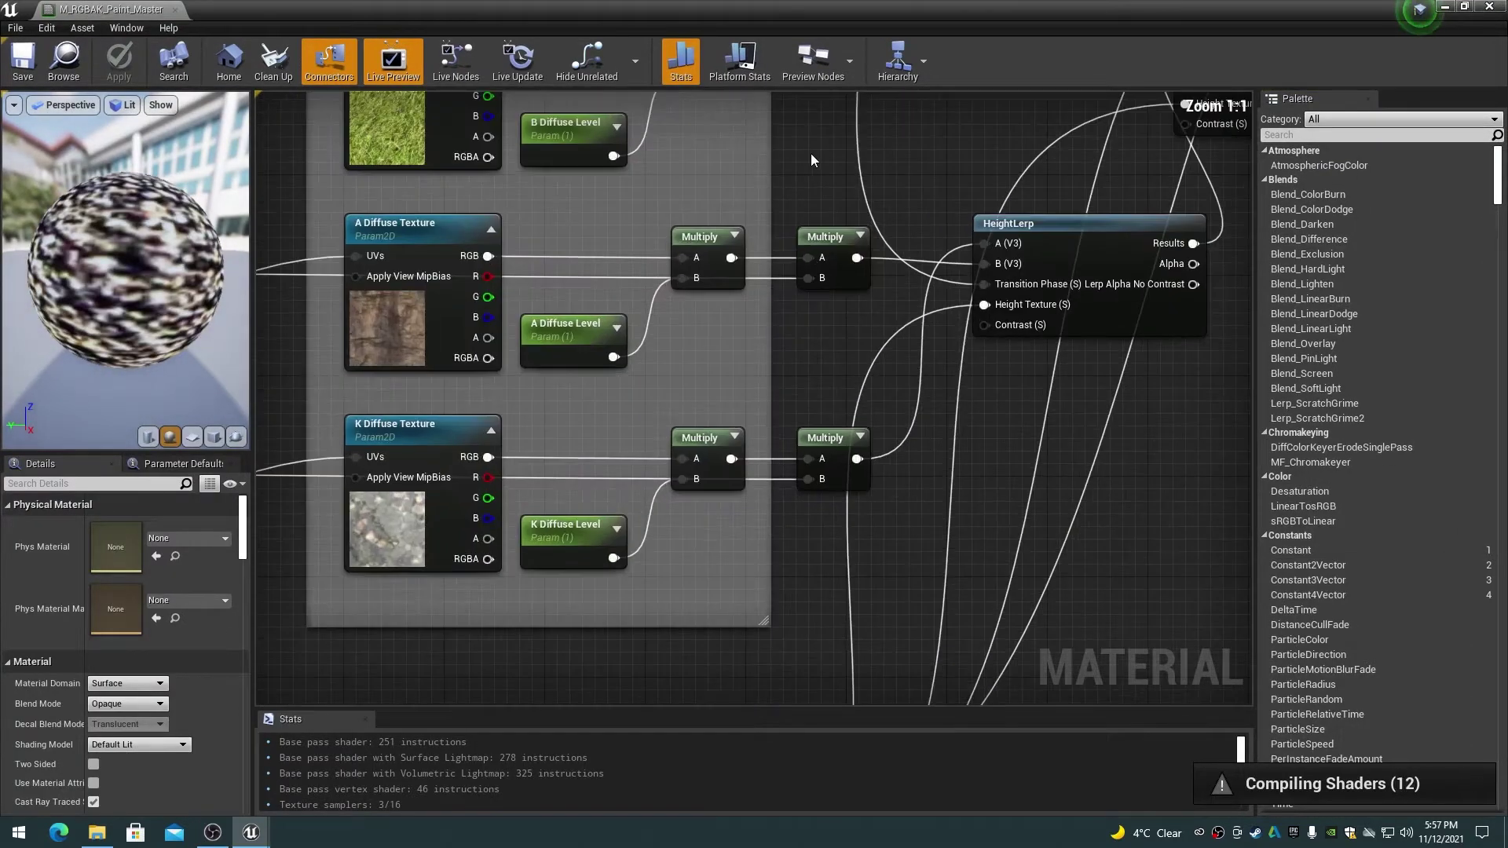
{"action": "right_click_drag", "start_coordinate": [813, 160], "coordinate": [1045, 703]}
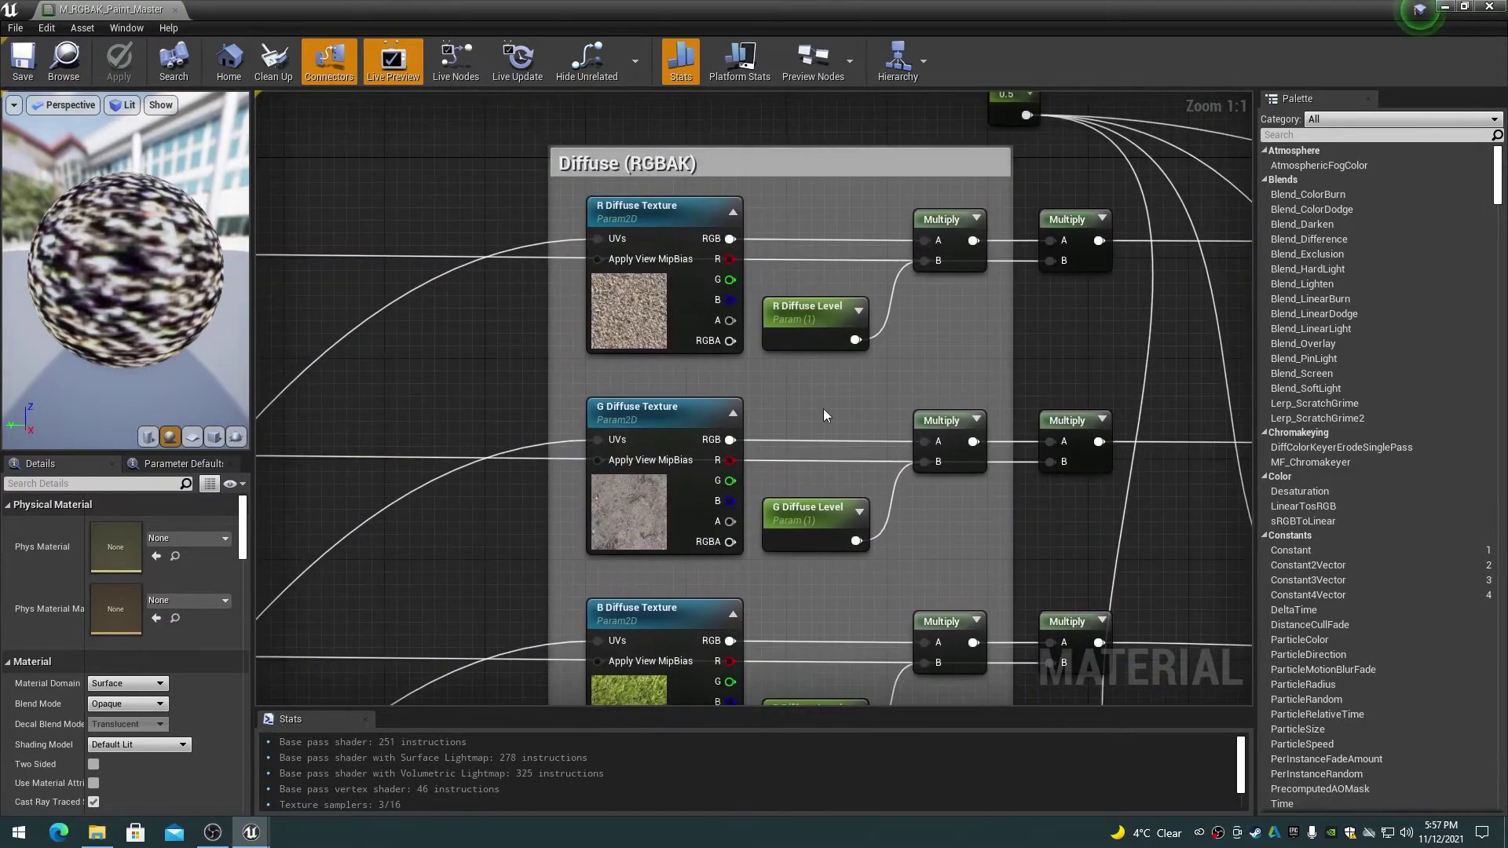
Duplicate the R Diffuse Texture node and place the copy in the empty graph area beyond the diffuse HeightLerp nodes
{"action": "left_click", "coordinate": [638, 206]}
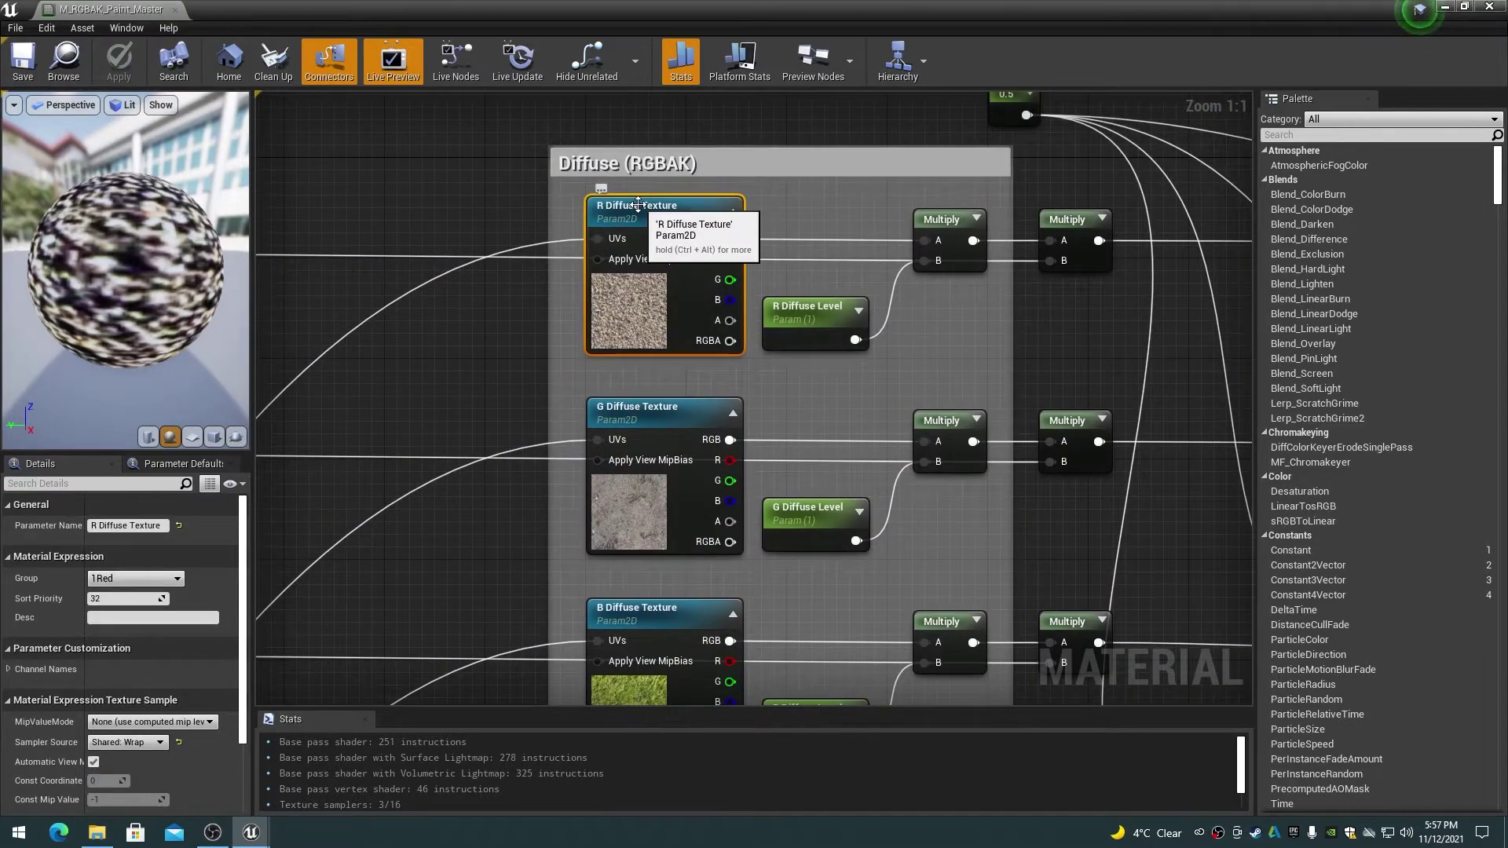
{"action": "key", "text": "ctrl+w"}
{"action": "left_click_drag", "start_coordinate": [723, 221], "coordinate": [1175, 358]}
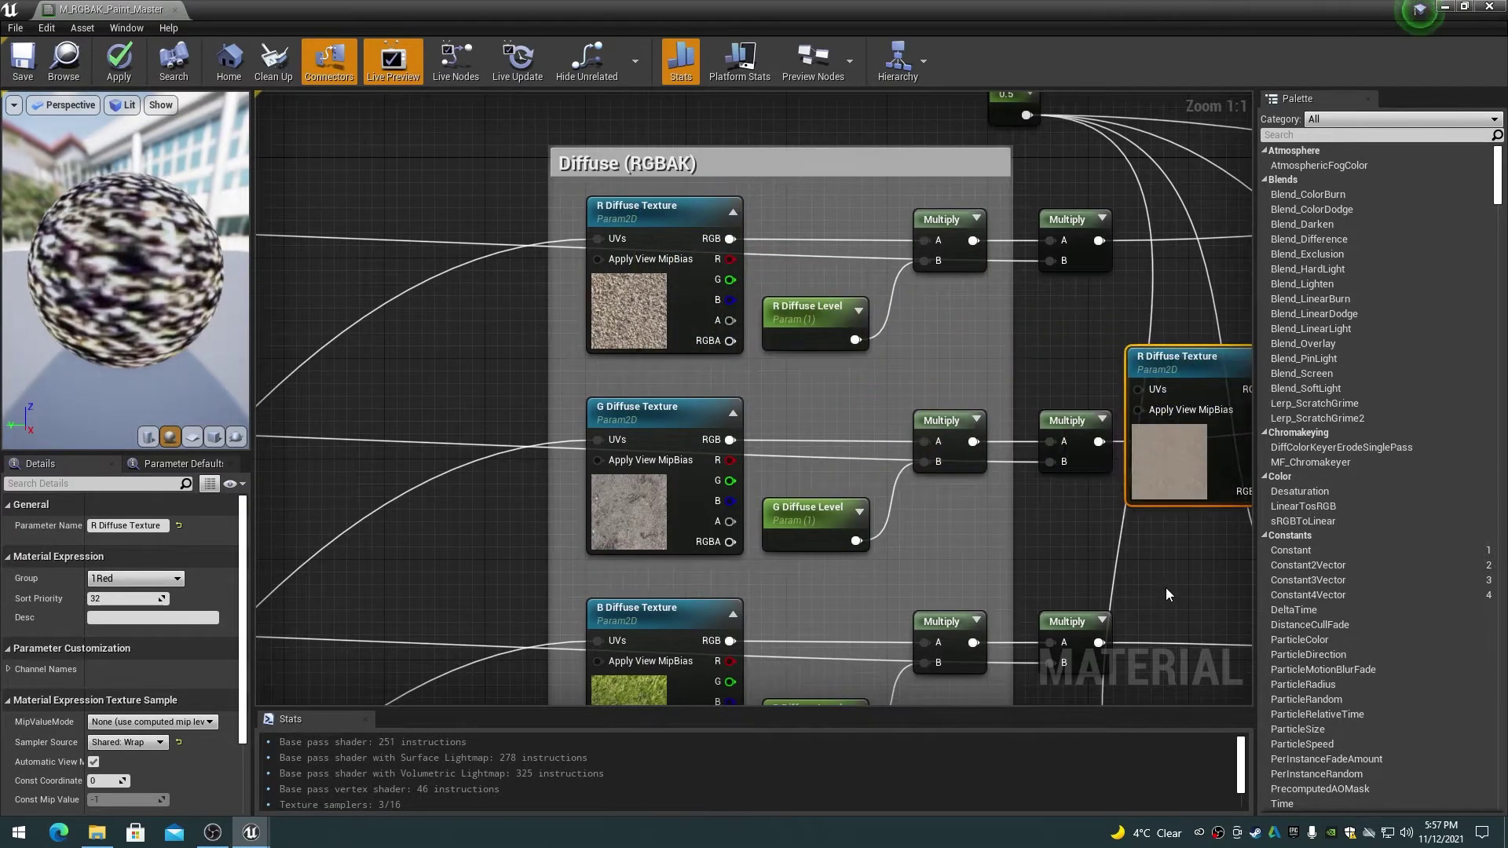
{"action": "scroll", "coordinate": [1166, 589], "scroll_direction": "down", "scroll_amount": 1}
{"action": "scroll", "coordinate": [1166, 589], "scroll_direction": "down", "scroll_amount": 5}
{"action": "right_click_drag", "start_coordinate": [1184, 607], "coordinate": [588, 310]}
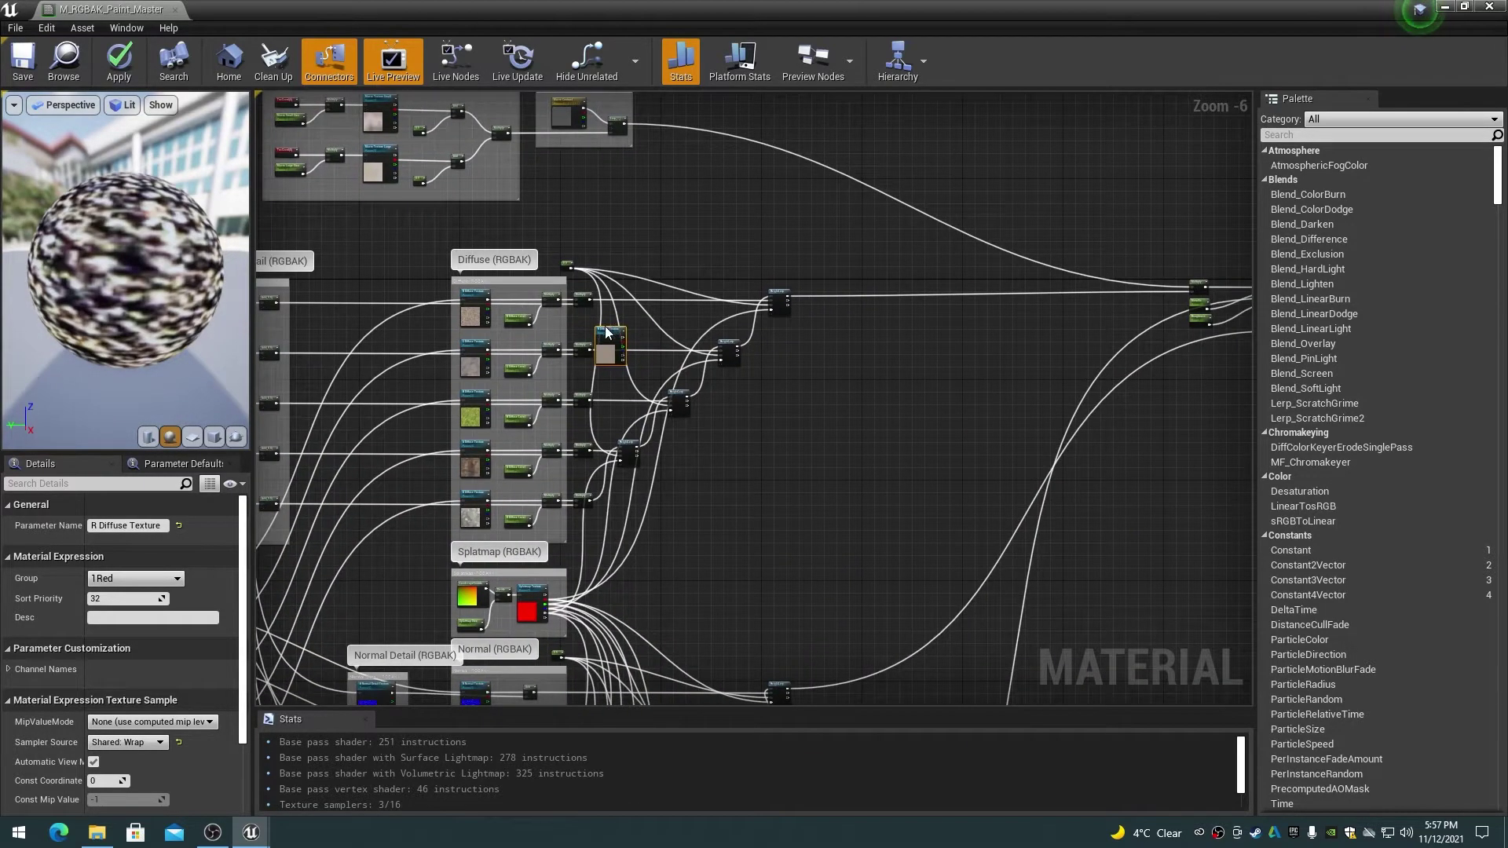
{"action": "left_click_drag", "start_coordinate": [607, 331], "coordinate": [878, 348]}
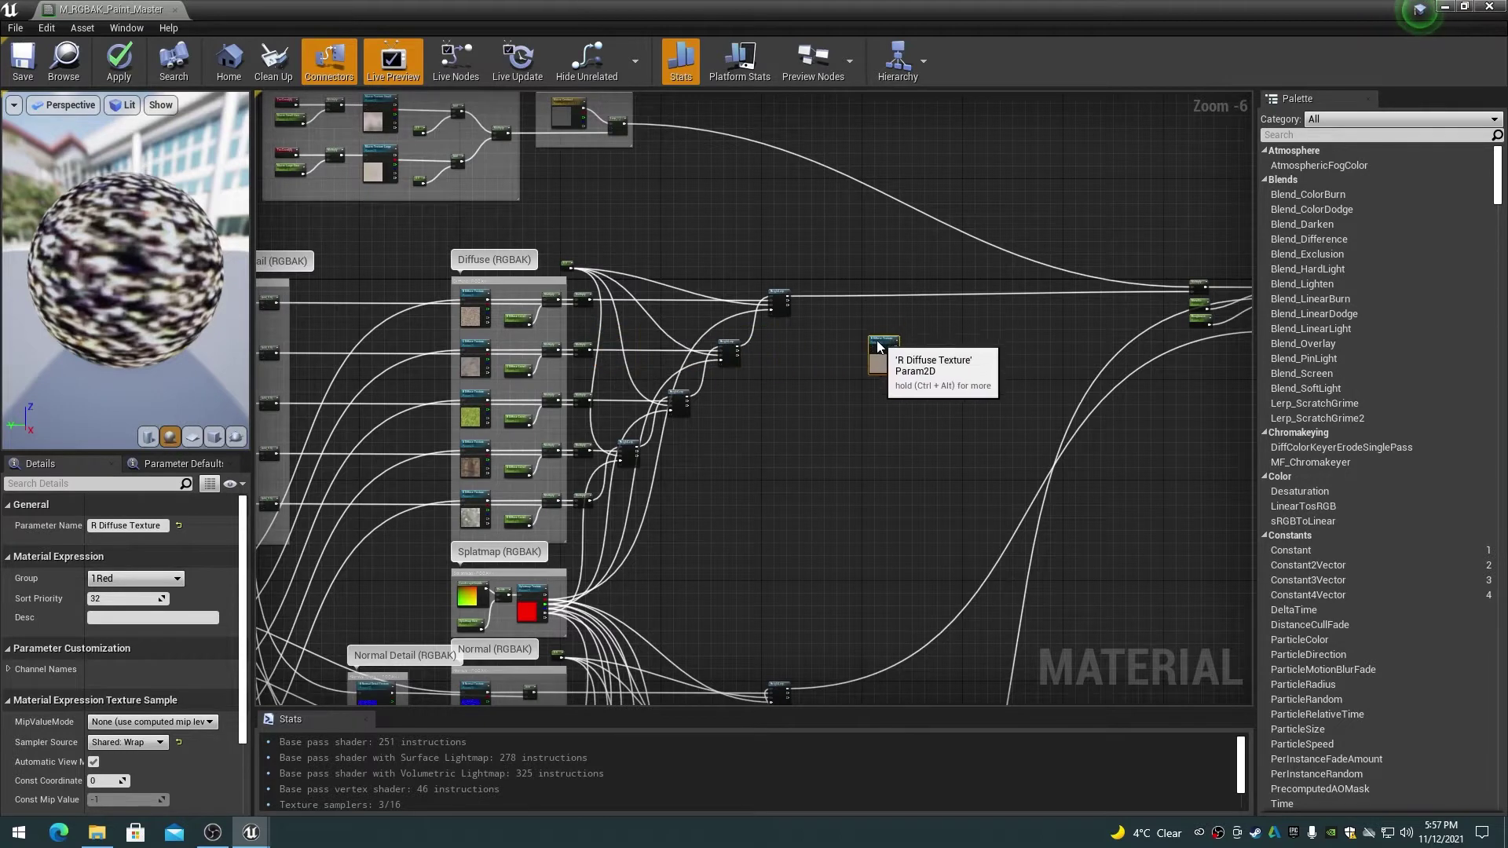
{"action": "left_click", "coordinate": [959, 393]}
Make two more copies of the duplicated R Diffuse Texture node and stack them in a column beneath it
{"action": "scroll", "coordinate": [959, 403], "scroll_direction": "up", "scroll_amount": 4}
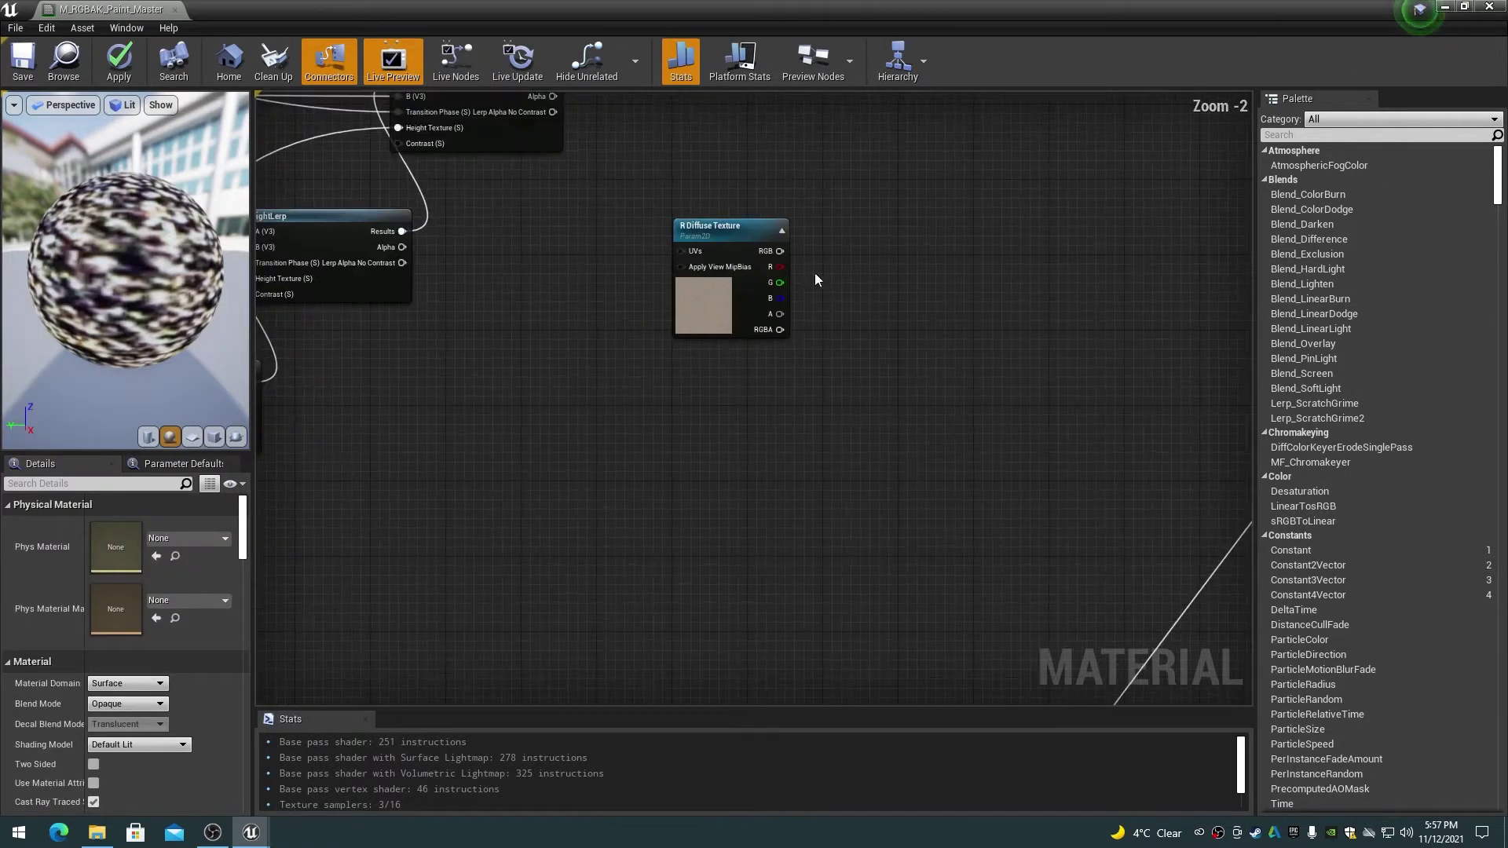
{"action": "left_click", "coordinate": [712, 227]}
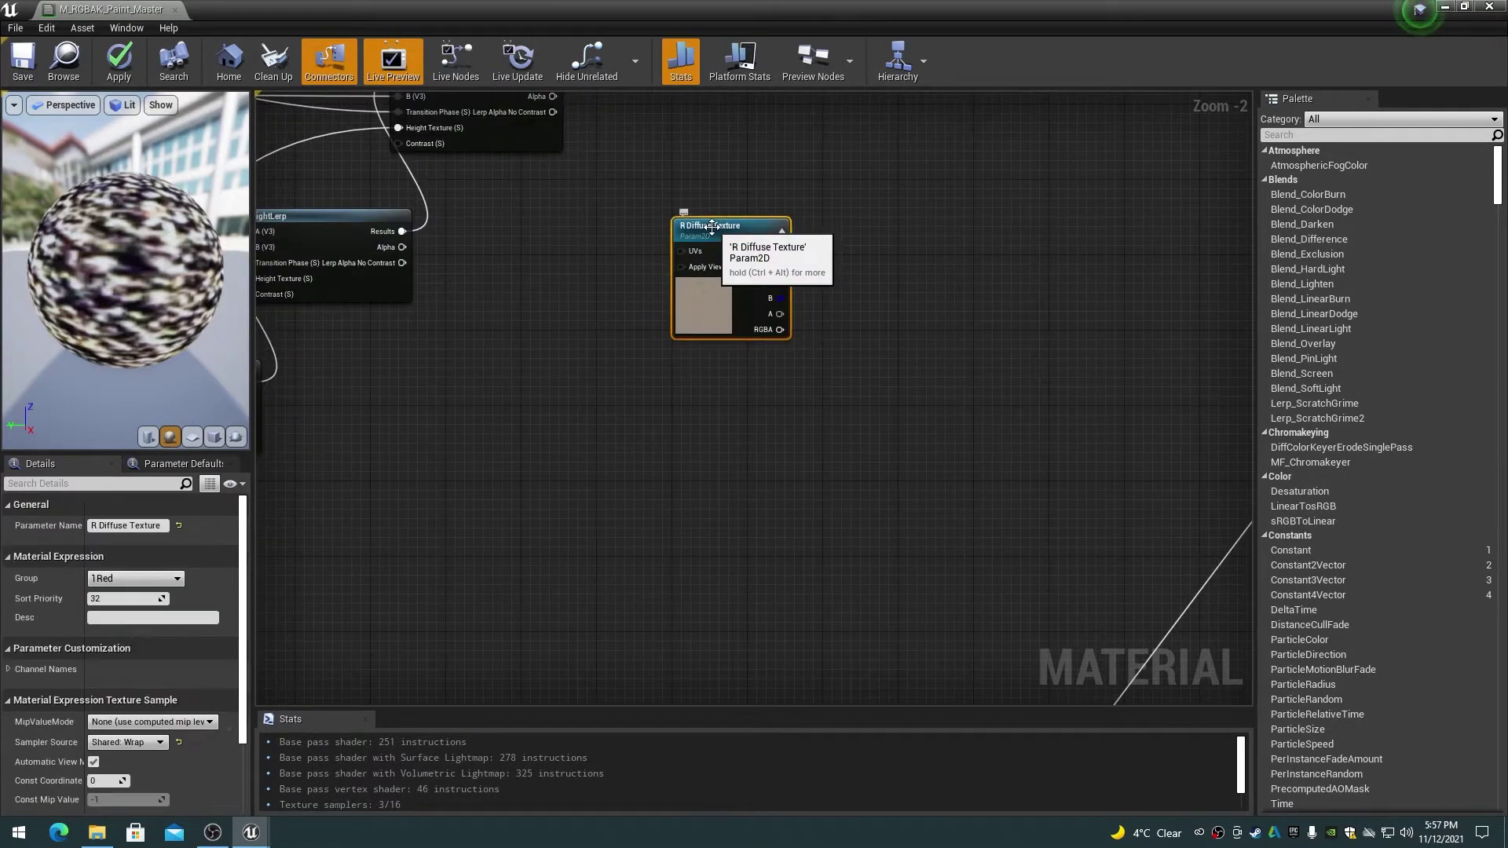
{"action": "key", "text": "ctrl+w"}
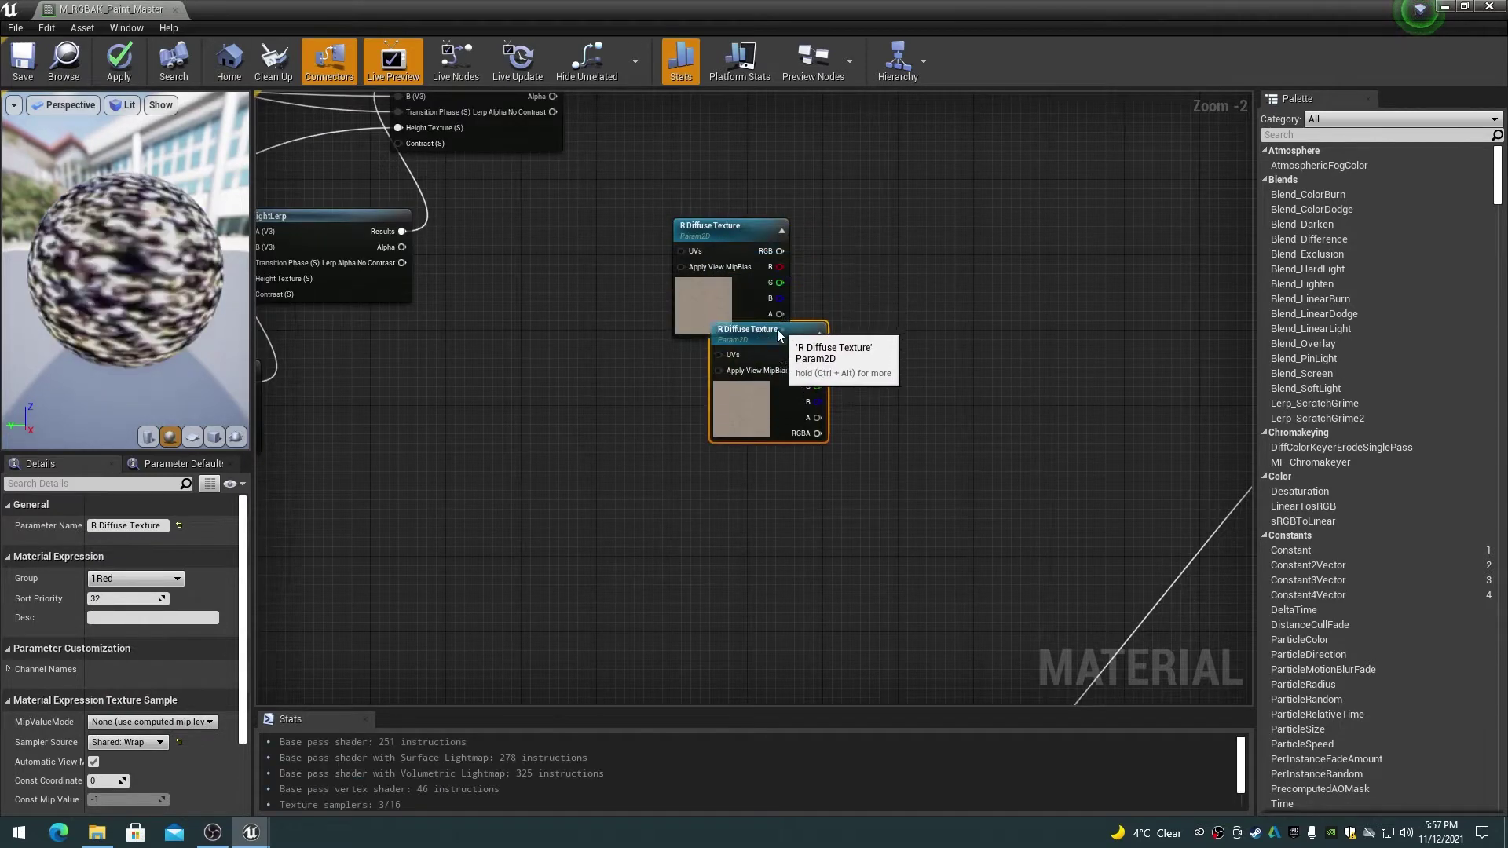
{"action": "left_click_drag", "start_coordinate": [774, 339], "coordinate": [746, 368]}
{"action": "key", "text": "ctrl+w"}
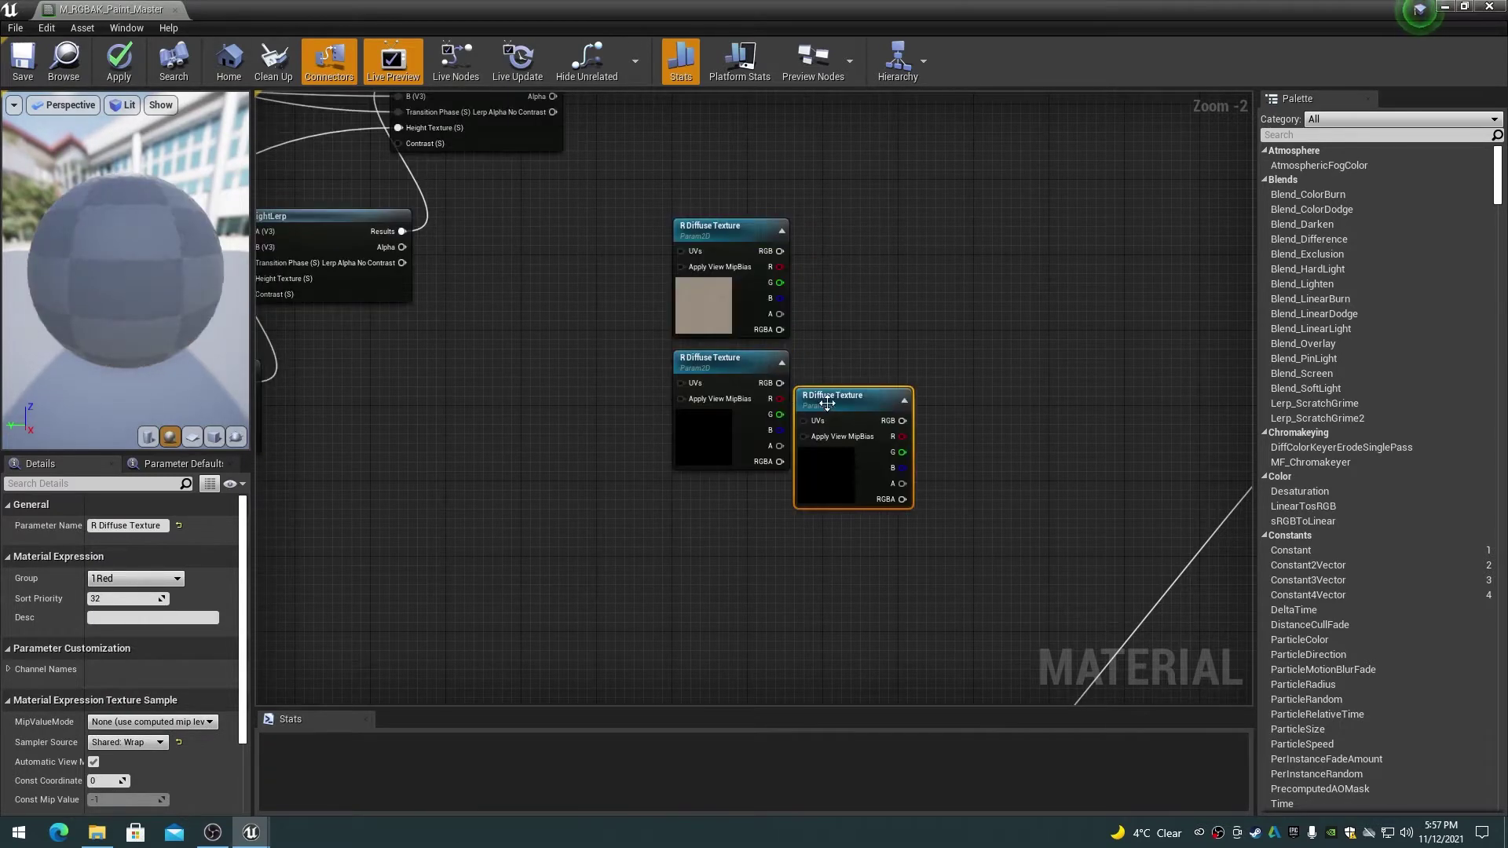
{"action": "left_click_drag", "start_coordinate": [827, 402], "coordinate": [705, 496]}
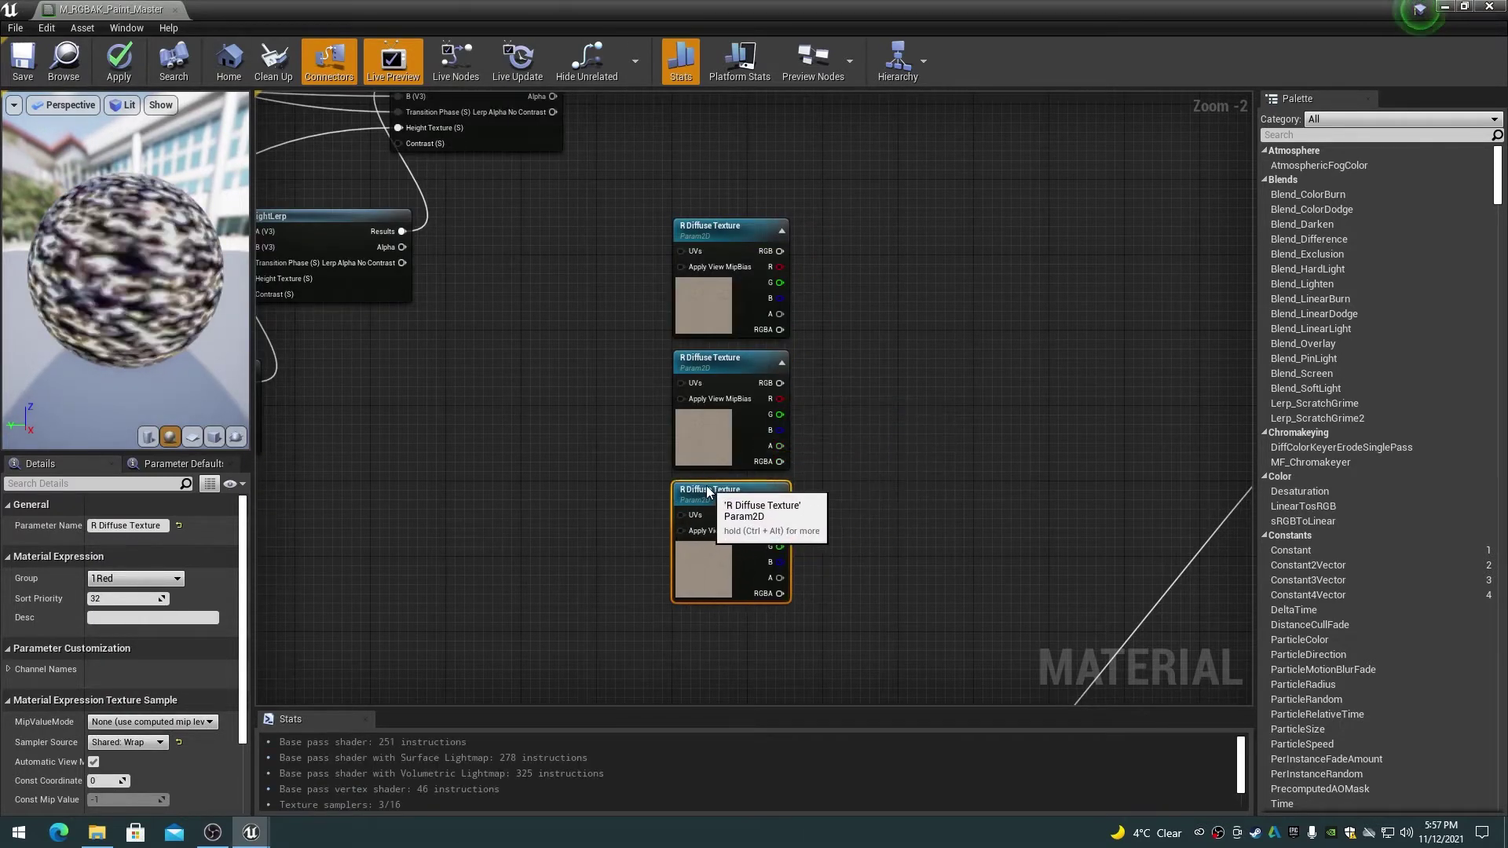
Rename the three stacked texture parameters, in order, P Diffuse Texture, P Normal Texture and P Specular Texture
{"action": "left_click", "coordinate": [725, 228]}
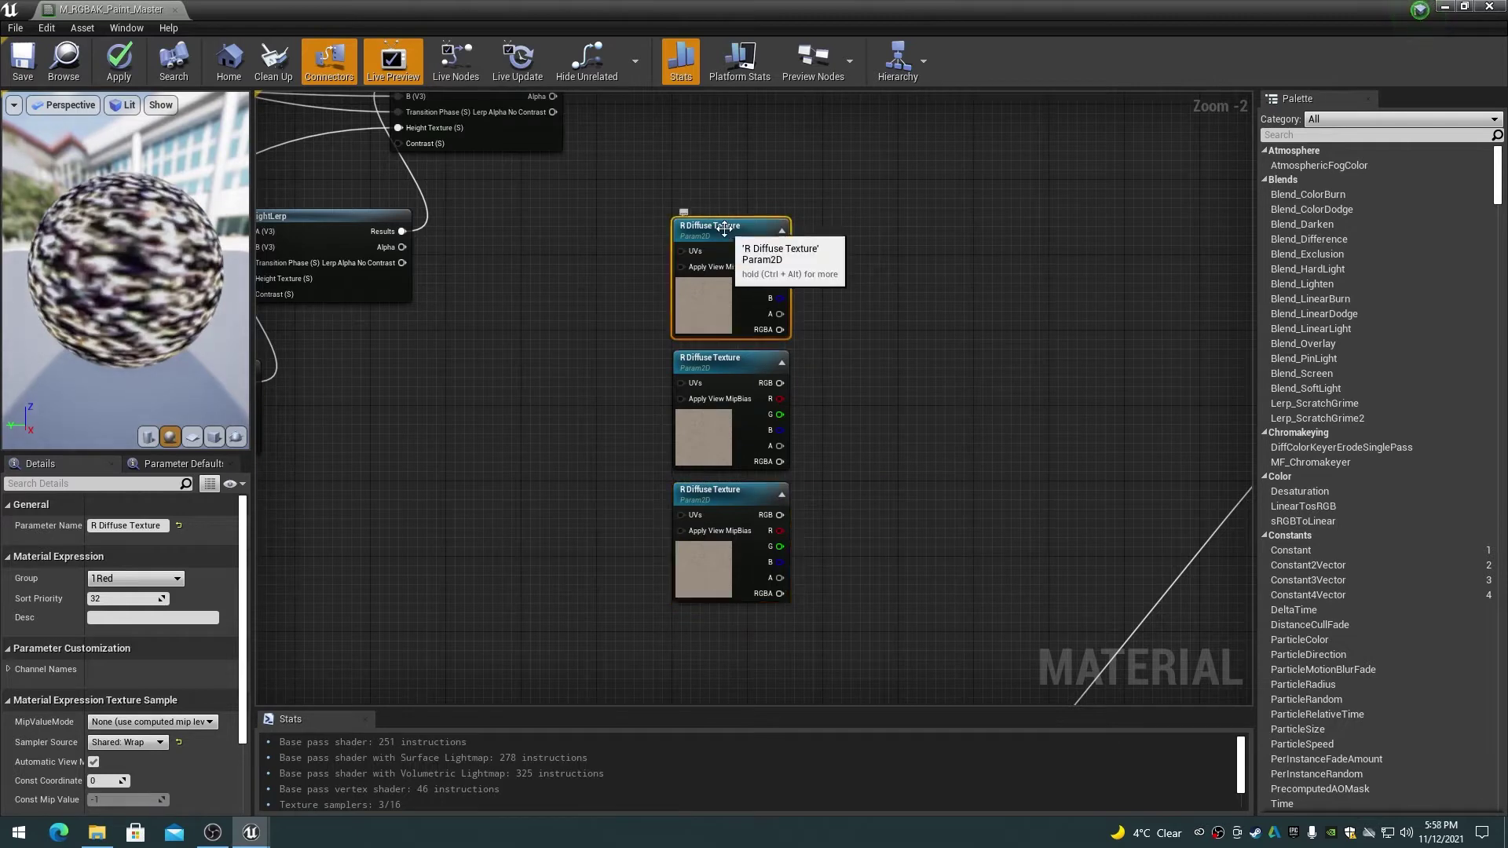
{"action": "left_click", "coordinate": [135, 526]}
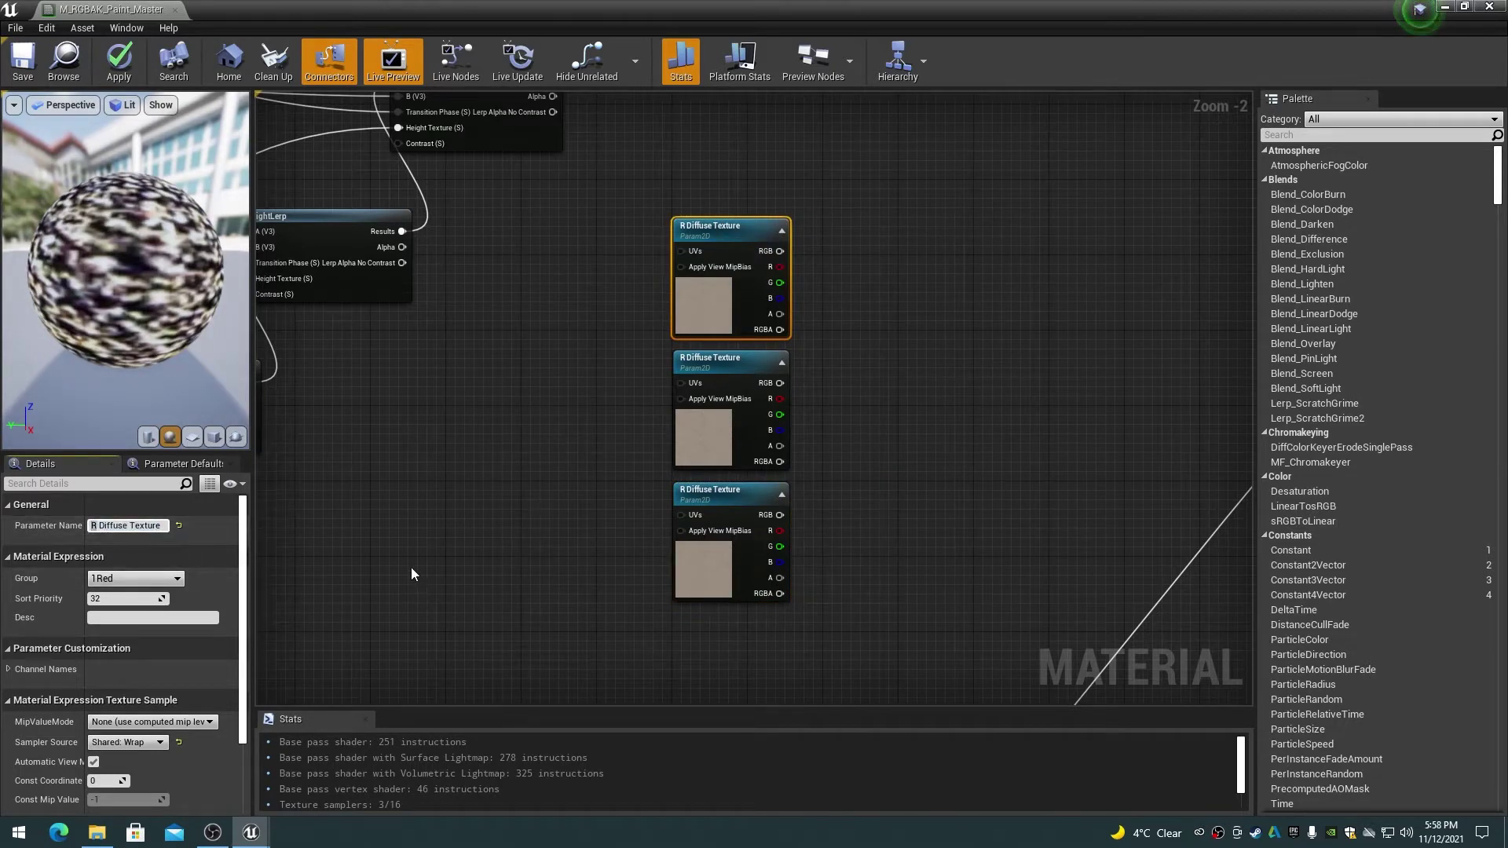
{"action": "left_click", "coordinate": [721, 380]}
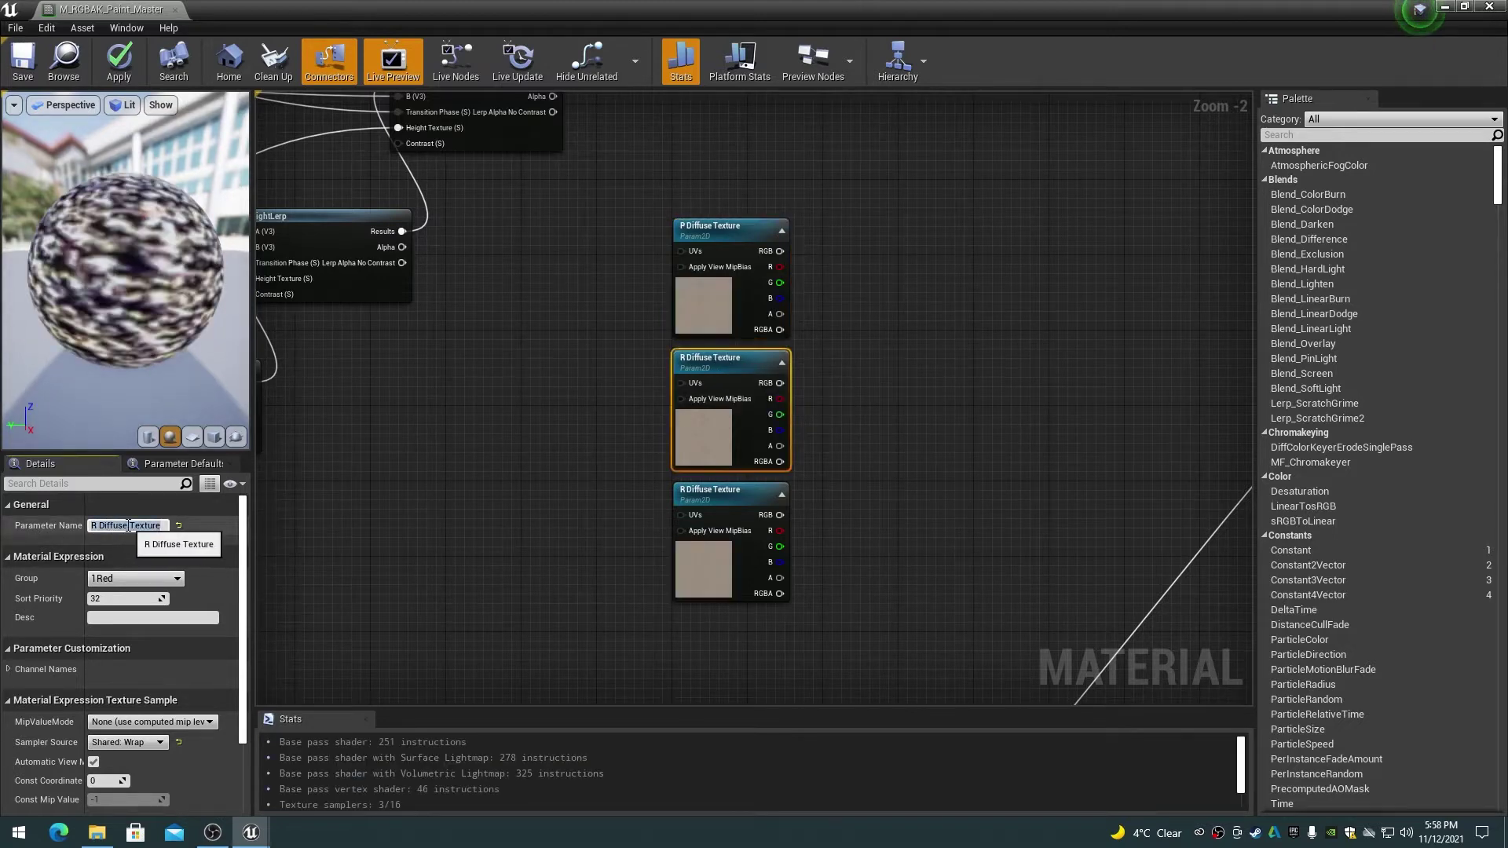
{"action": "left_click_drag", "start_coordinate": [127, 525], "coordinate": [88, 527]}
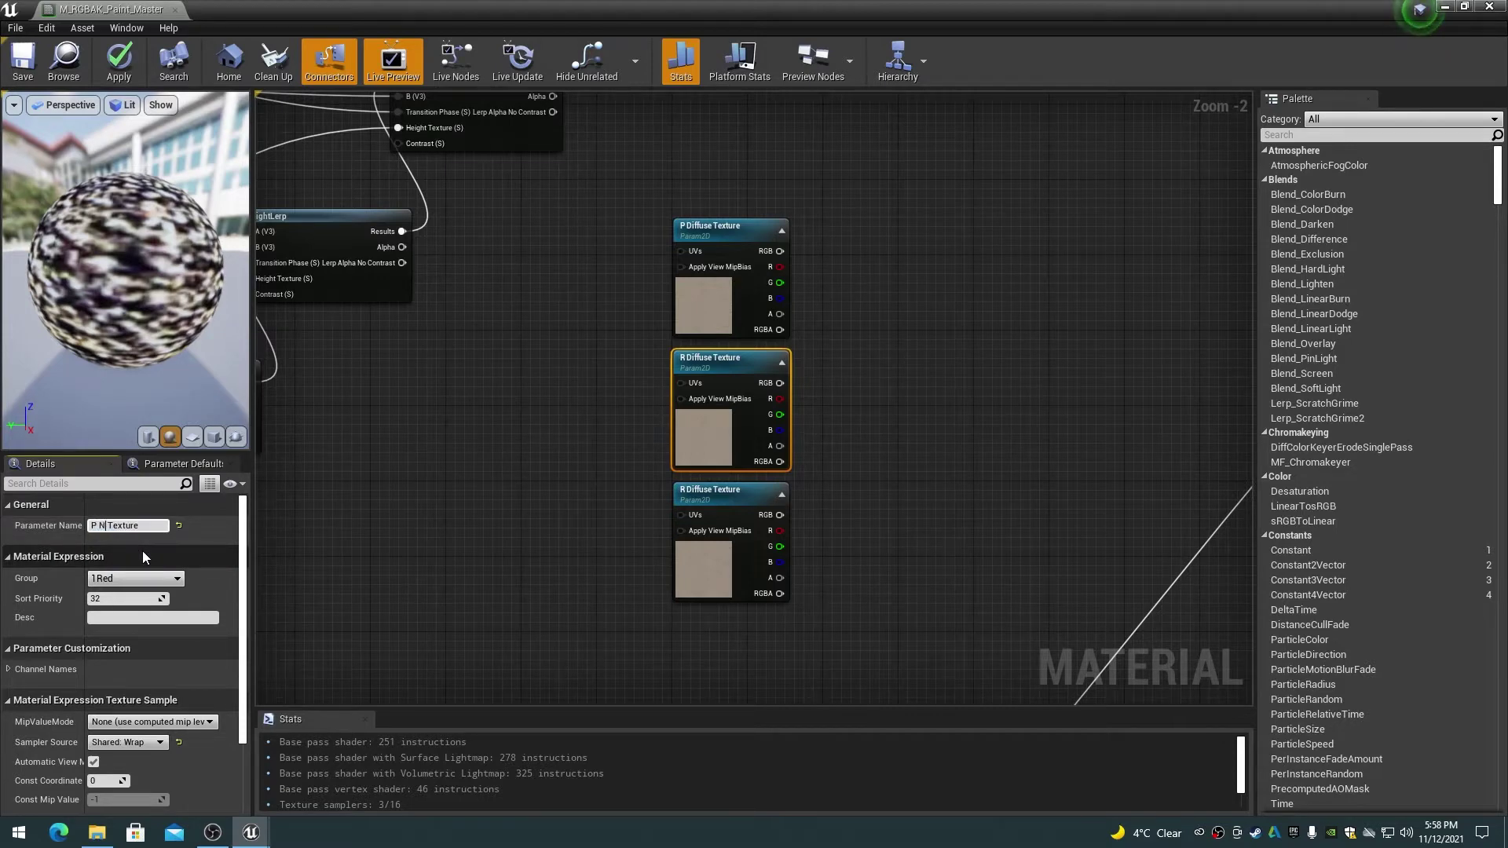
{"action": "key", "text": "Return"}
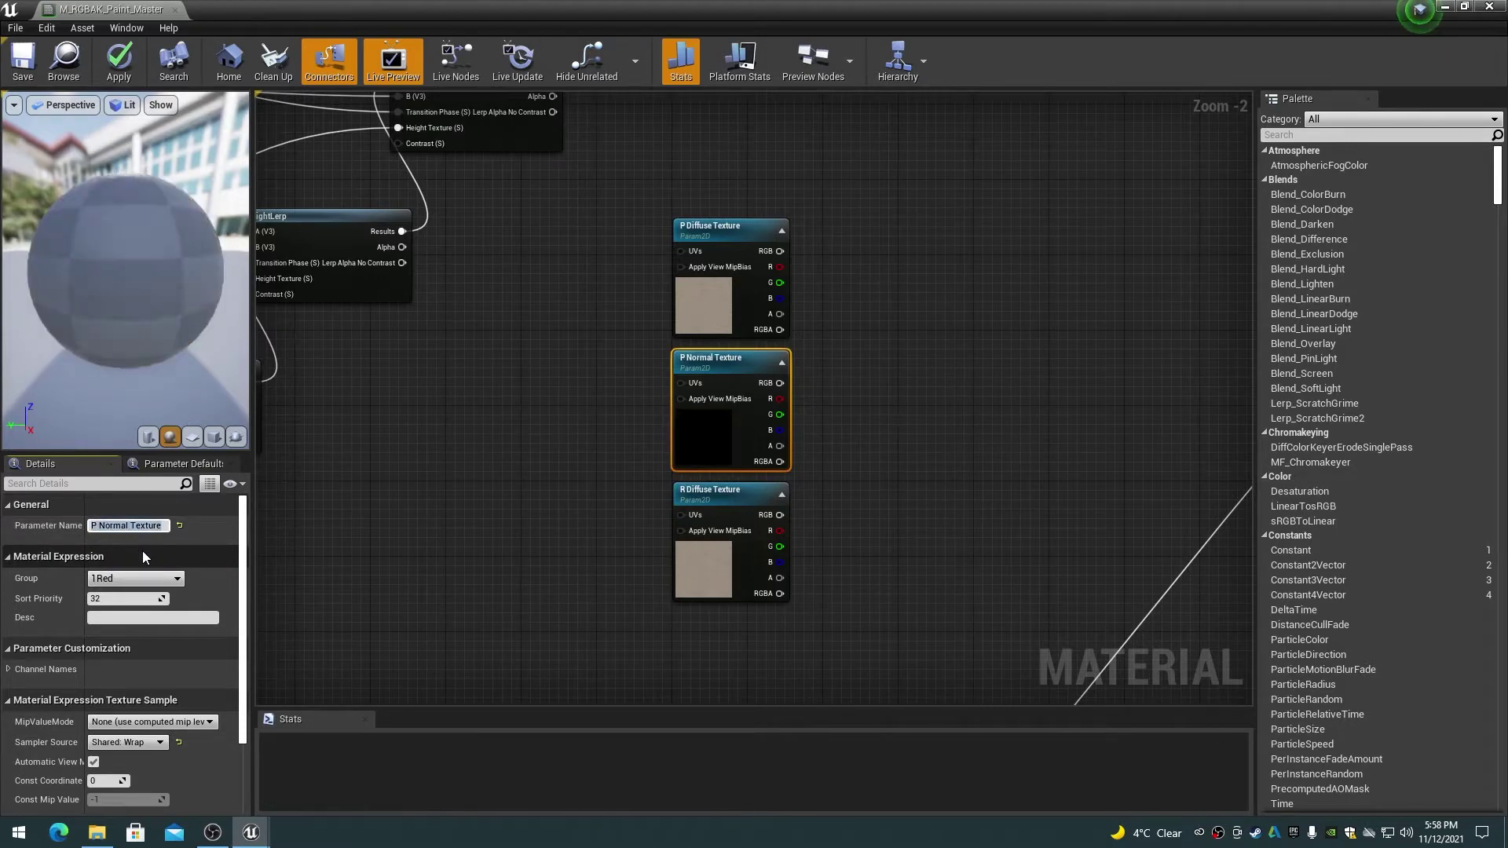
{"action": "left_click", "coordinate": [716, 489]}
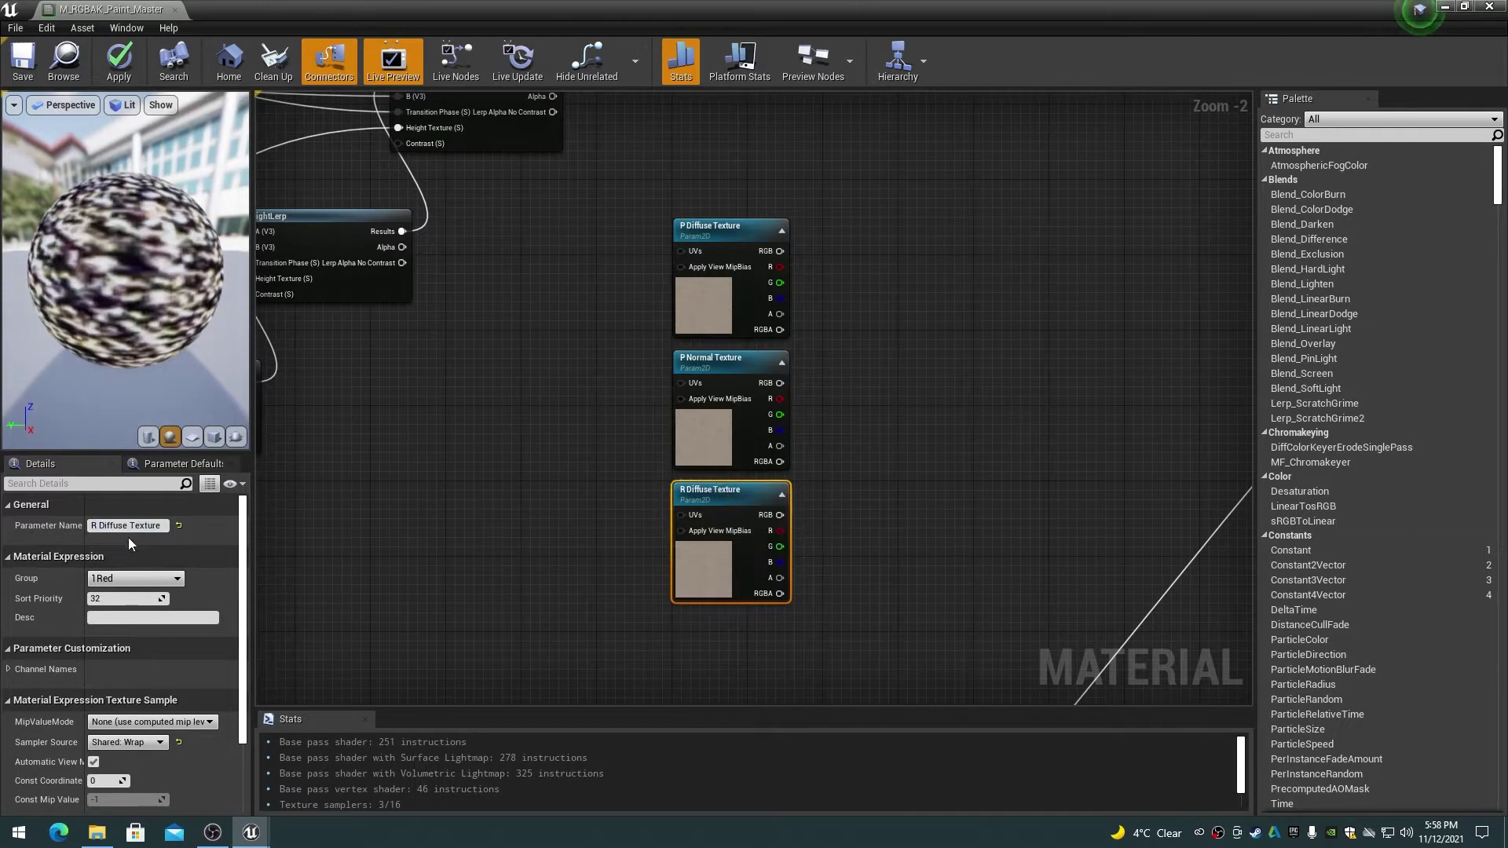
{"action": "left_click_drag", "start_coordinate": [129, 527], "coordinate": [90, 526]}
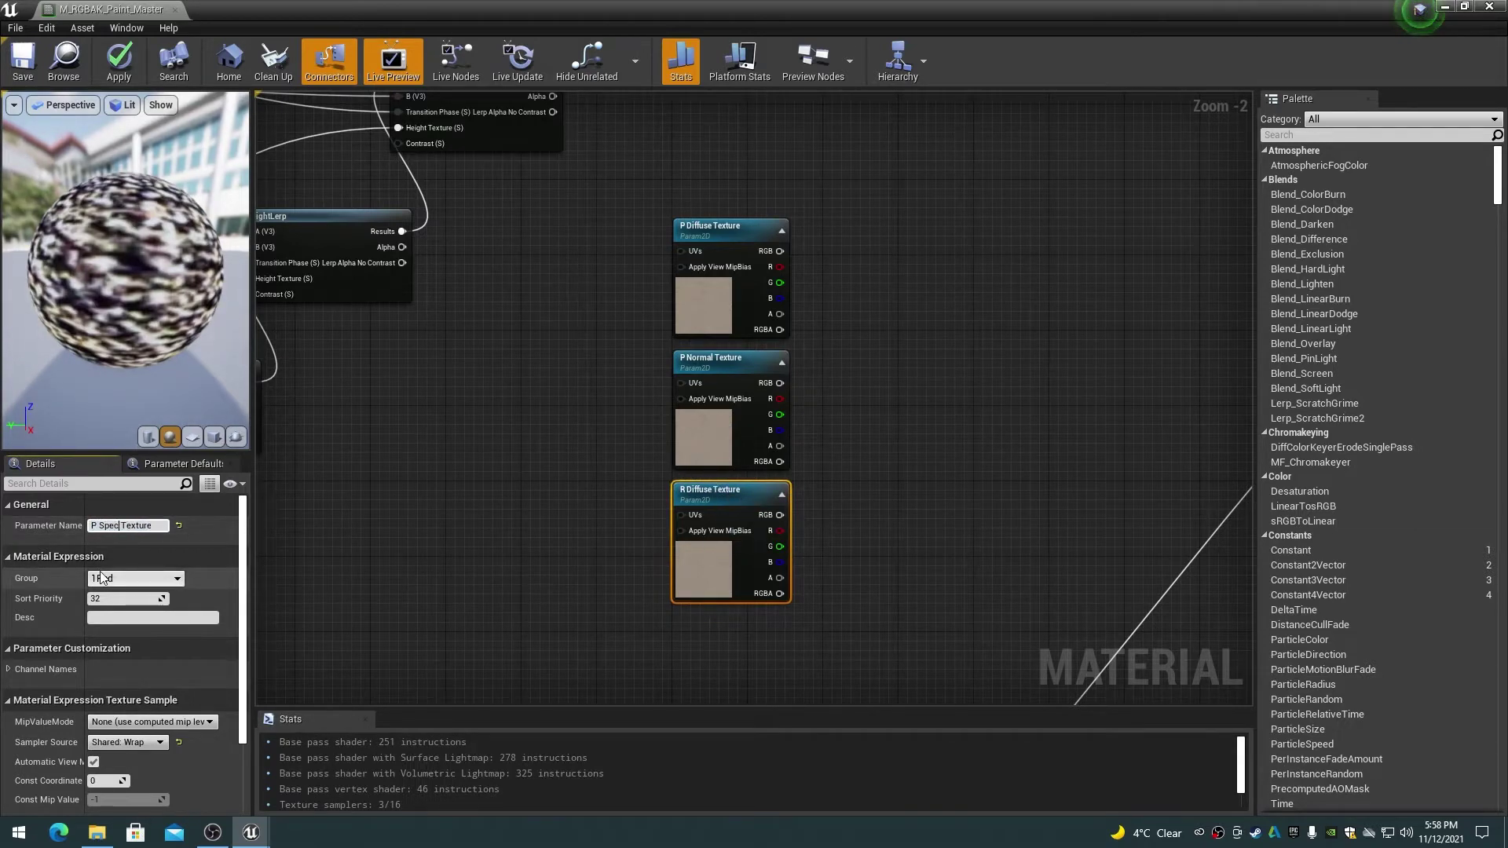
{"action": "key", "text": "Return"}
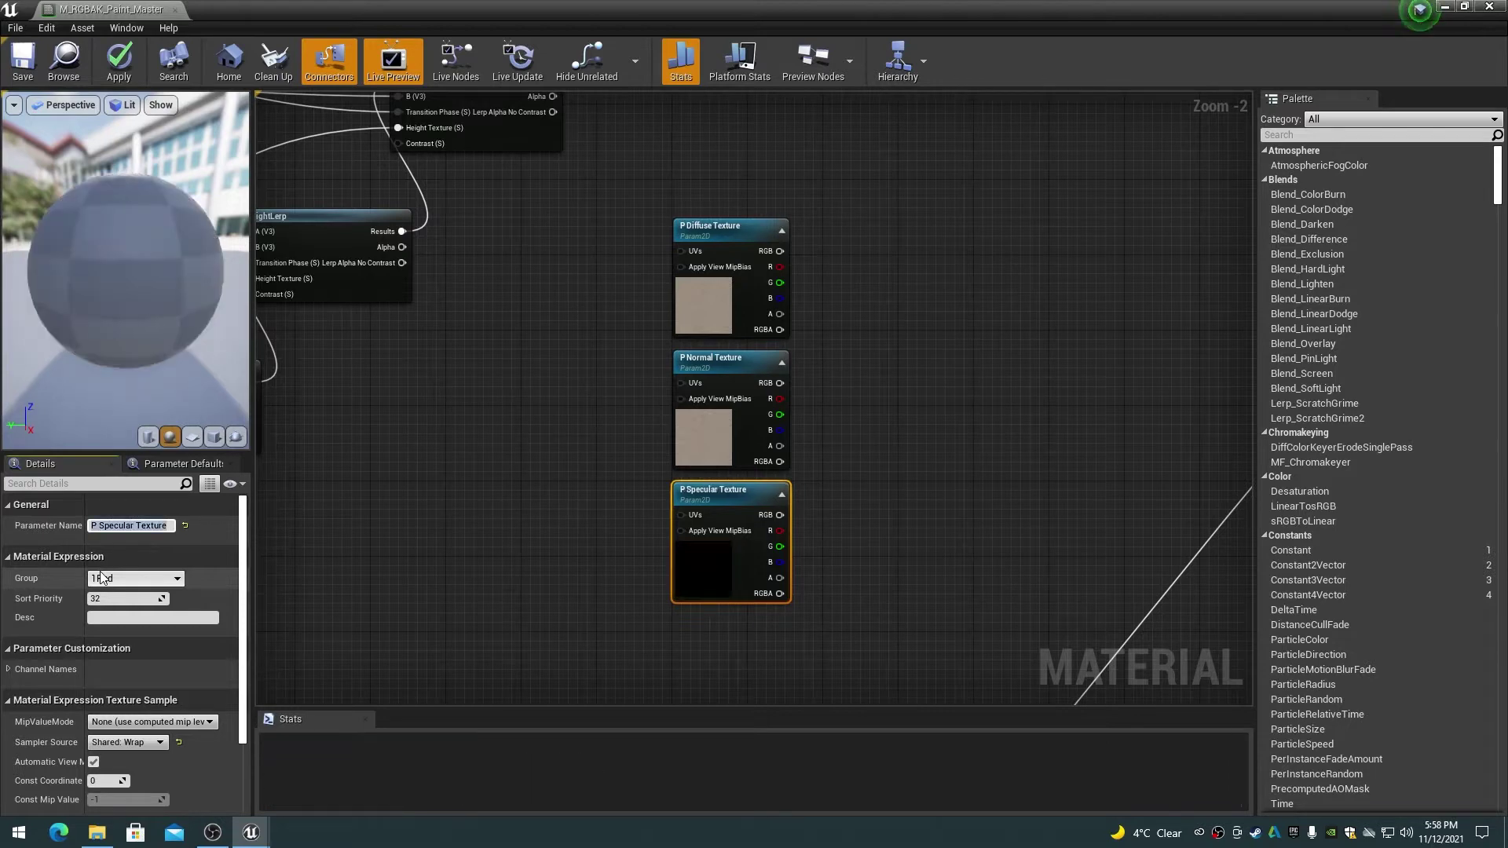
Set the parameter group of the P Specular, P Normal and P Diffuse Texture nodes to 6Paint
{"action": "left_click", "coordinate": [129, 579]}
{"action": "left_click_drag", "start_coordinate": [128, 579], "coordinate": [72, 578]}
{"action": "type", "text": "6Paint"}
{"action": "key", "text": "Return"}
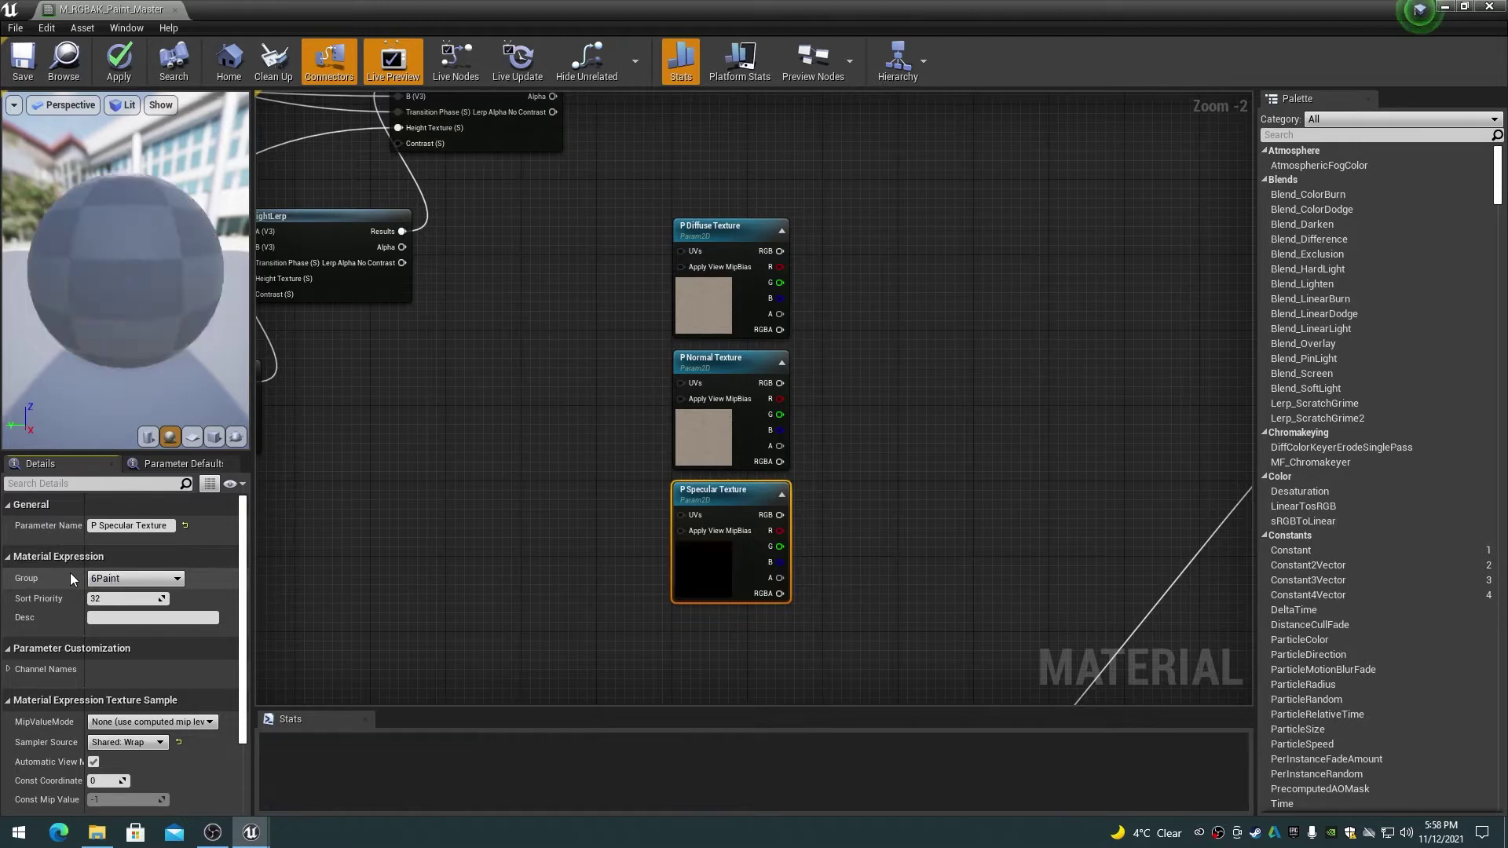
{"action": "left_click", "coordinate": [719, 360]}
{"action": "left_click_drag", "start_coordinate": [126, 578], "coordinate": [73, 572]}
{"action": "type", "text": "6Paint"}
{"action": "key", "text": "Return"}
{"action": "left_click", "coordinate": [737, 225]}
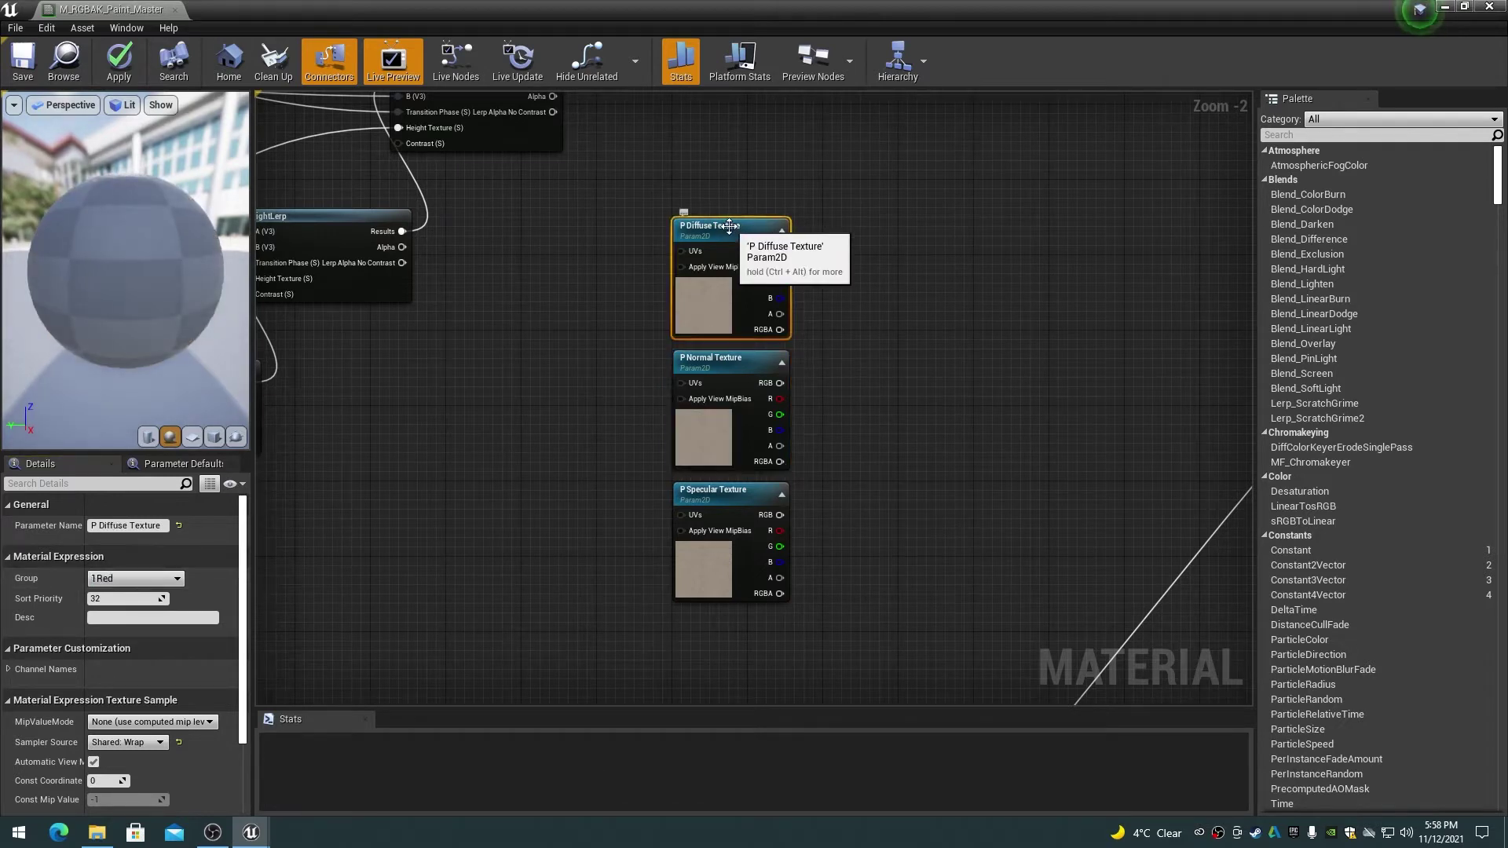
{"action": "left_click_drag", "start_coordinate": [126, 579], "coordinate": [68, 579]}
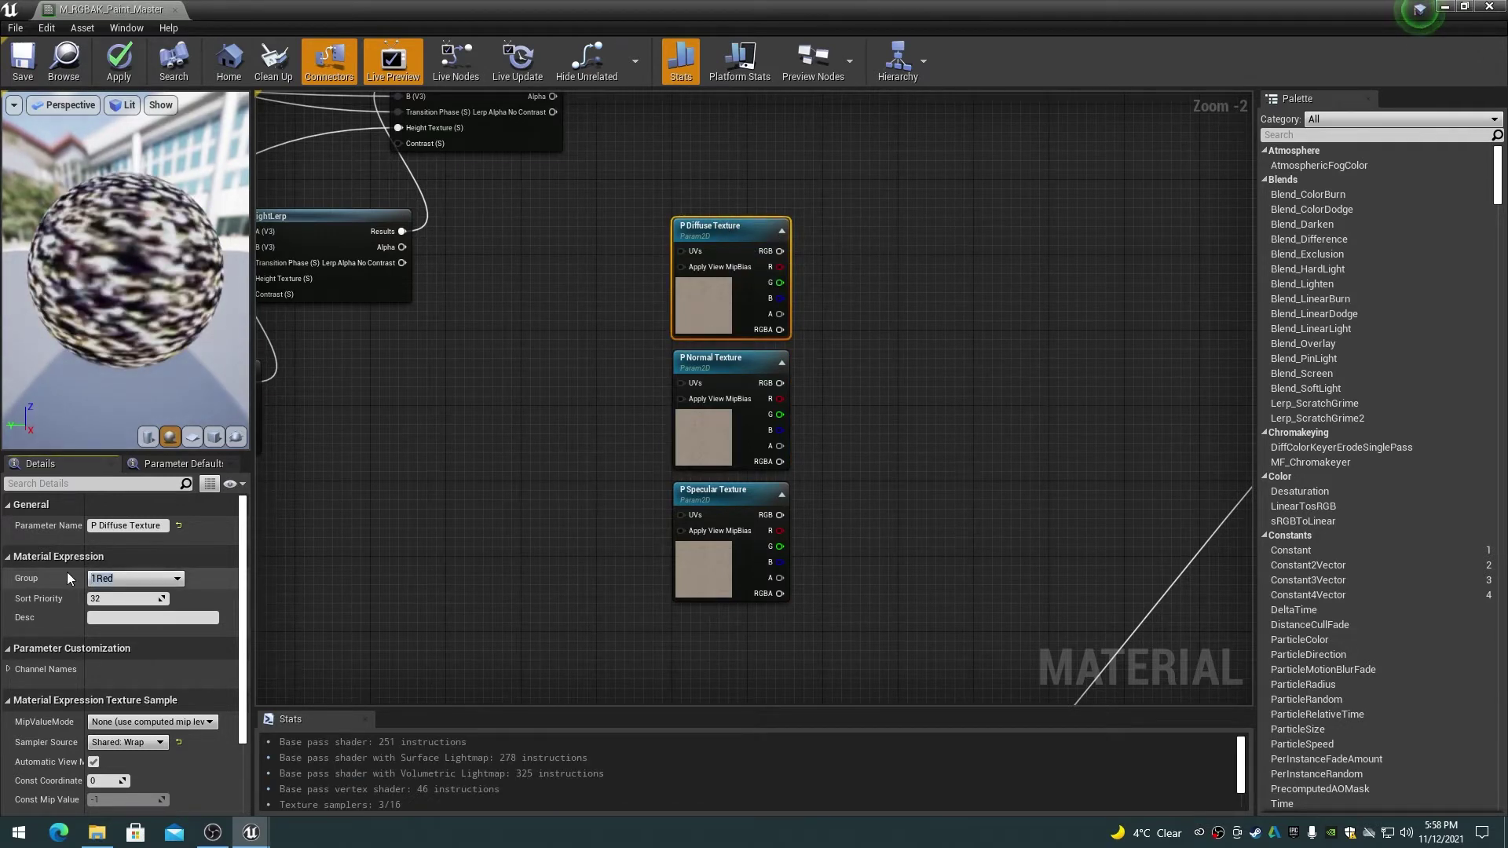
{"action": "type", "text": "6Paint"}
{"action": "key", "text": "Return"}
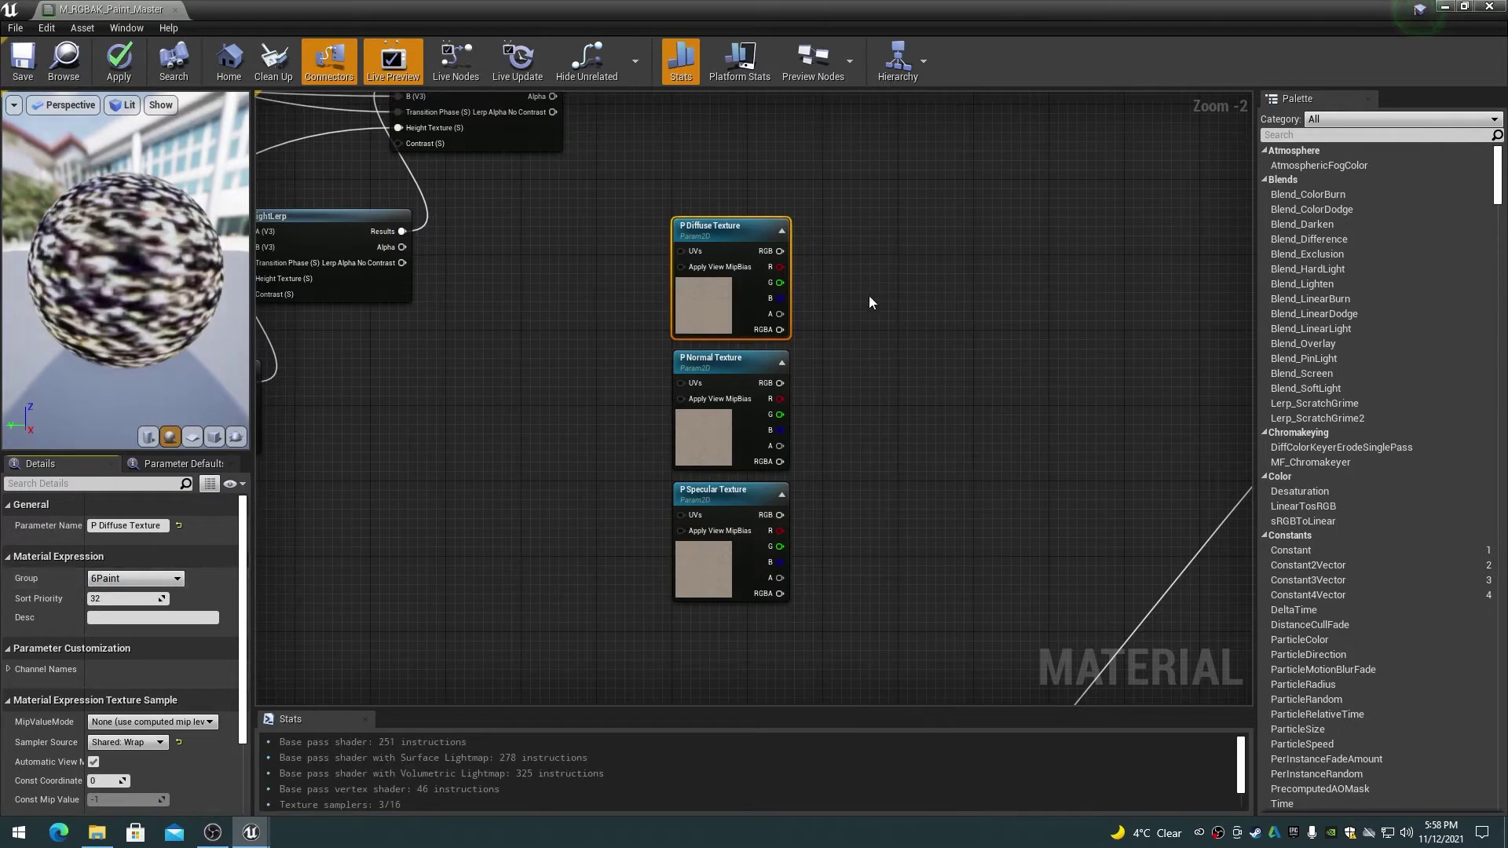
Shrink the material editor window to uncover the Content Browser and open the PaintTest Textures folder there
{"action": "left_click", "coordinate": [1465, 7]}
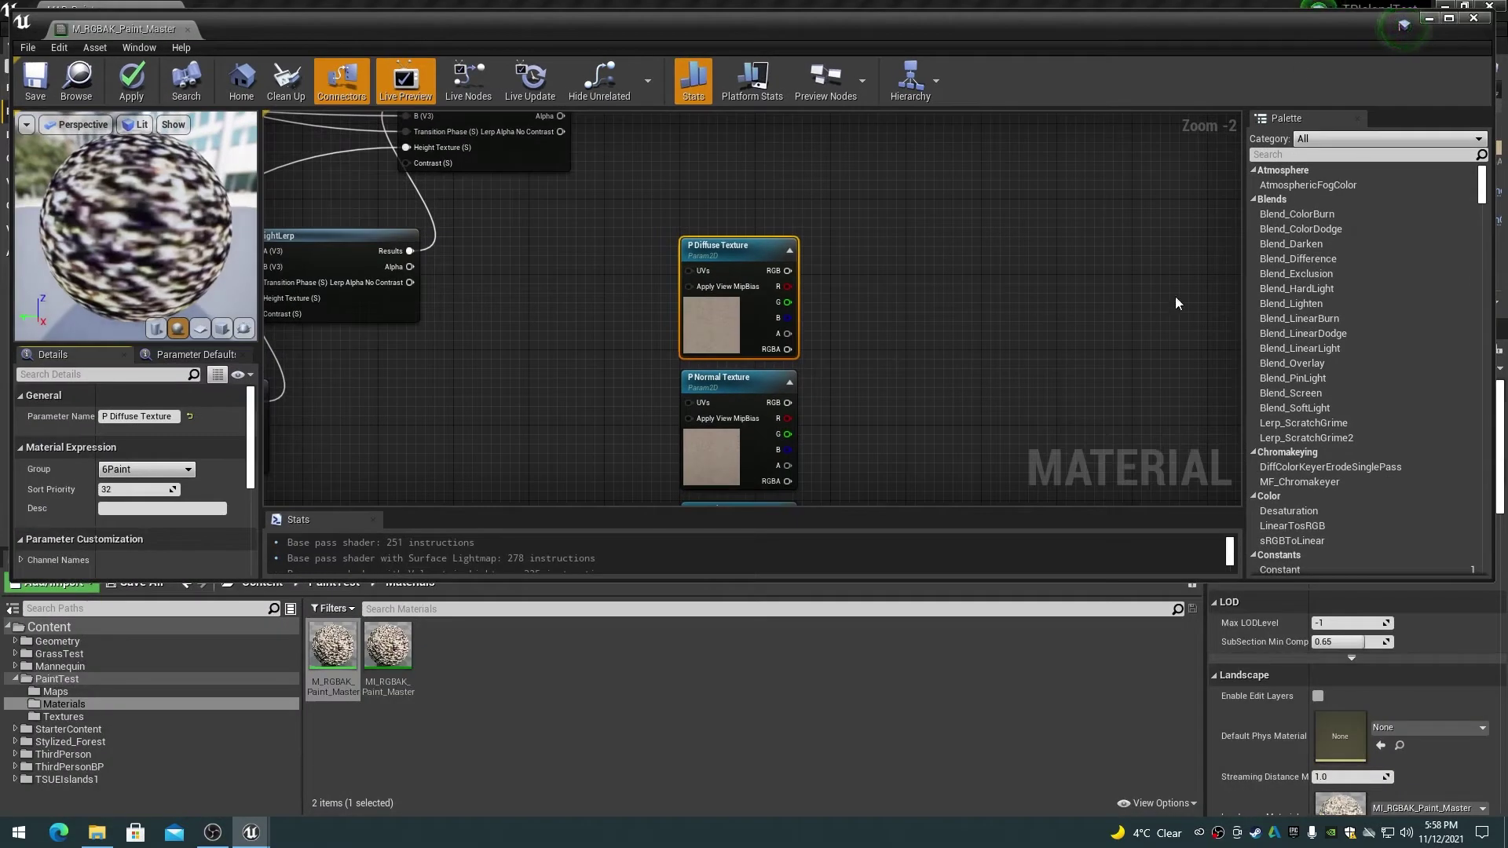
{"action": "right_click_drag", "start_coordinate": [982, 308], "coordinate": [963, 221]}
{"action": "left_click", "coordinate": [157, 718]}
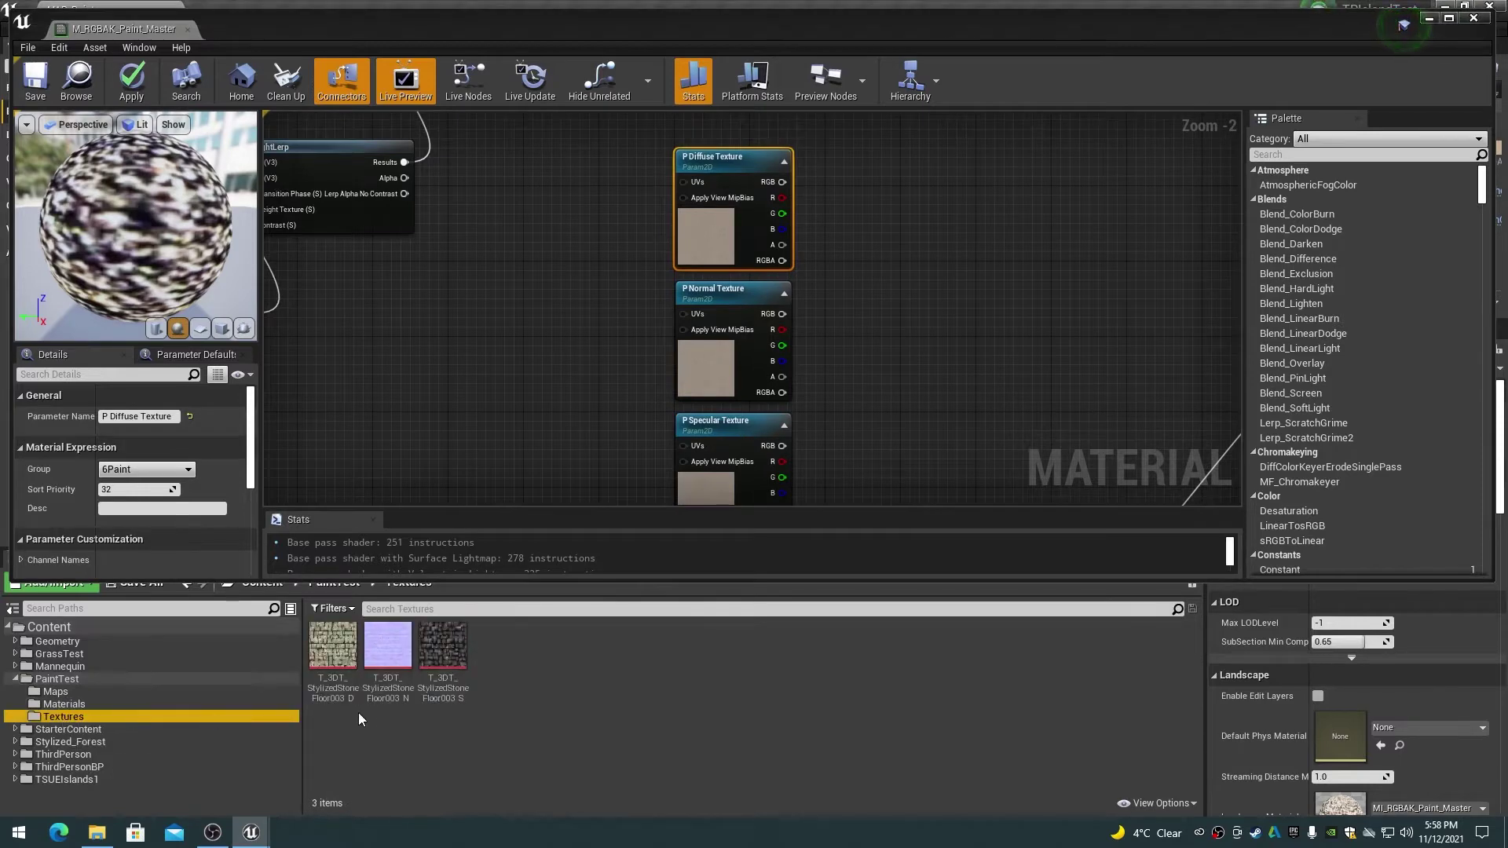
Assign the T_3DT_StylizedStoneFloor003_D texture to the P Diffuse Texture node and T_3DT_StylizedStoneFloor003_N to the P Normal Texture node
{"action": "left_click", "coordinate": [727, 163]}
{"action": "scroll", "coordinate": [176, 502], "scroll_direction": "down", "scroll_amount": 6}
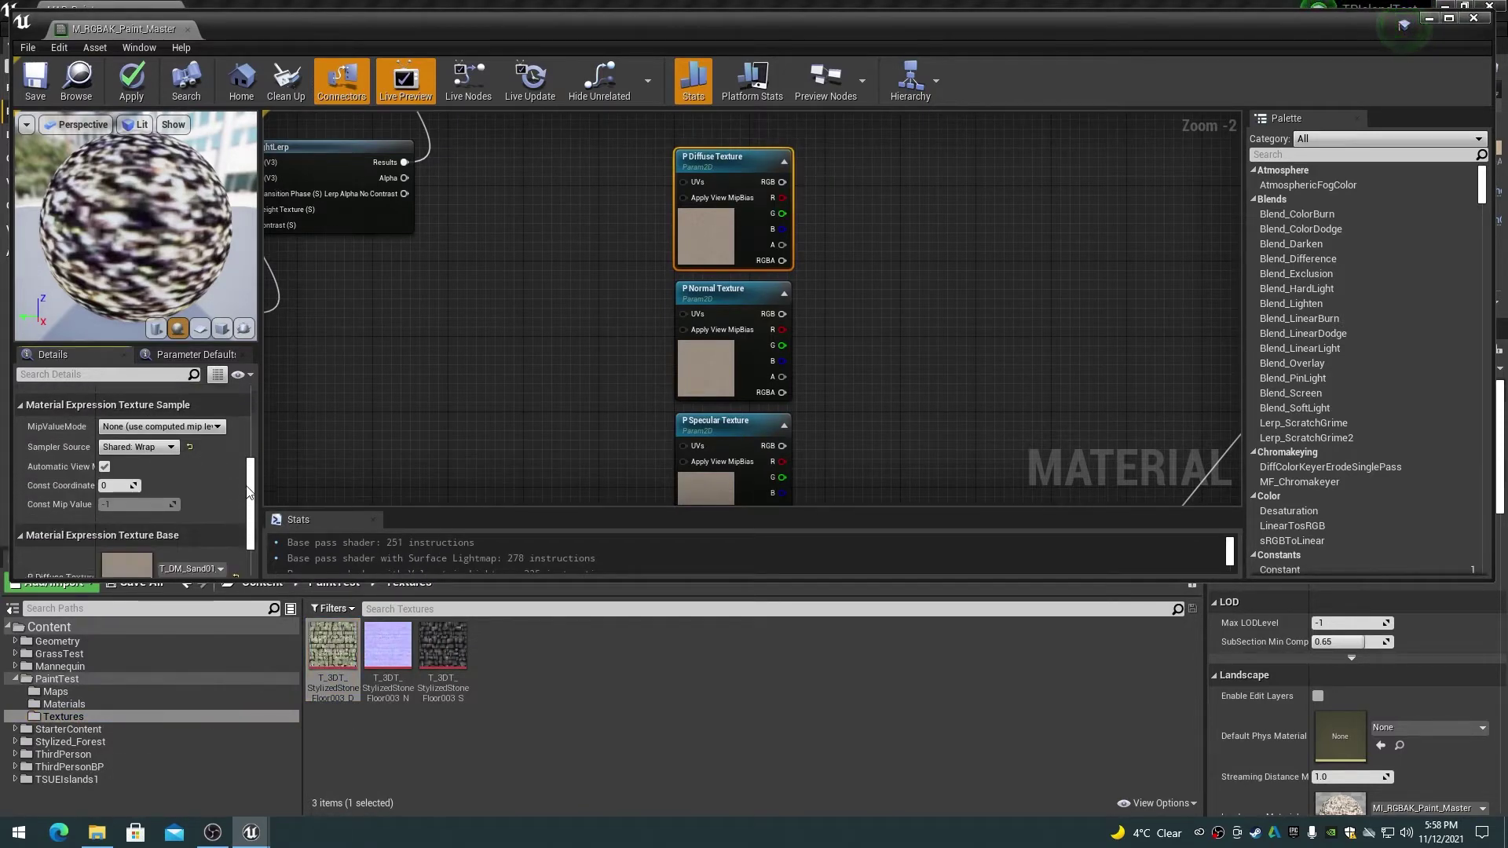
{"action": "left_click", "coordinate": [166, 506]}
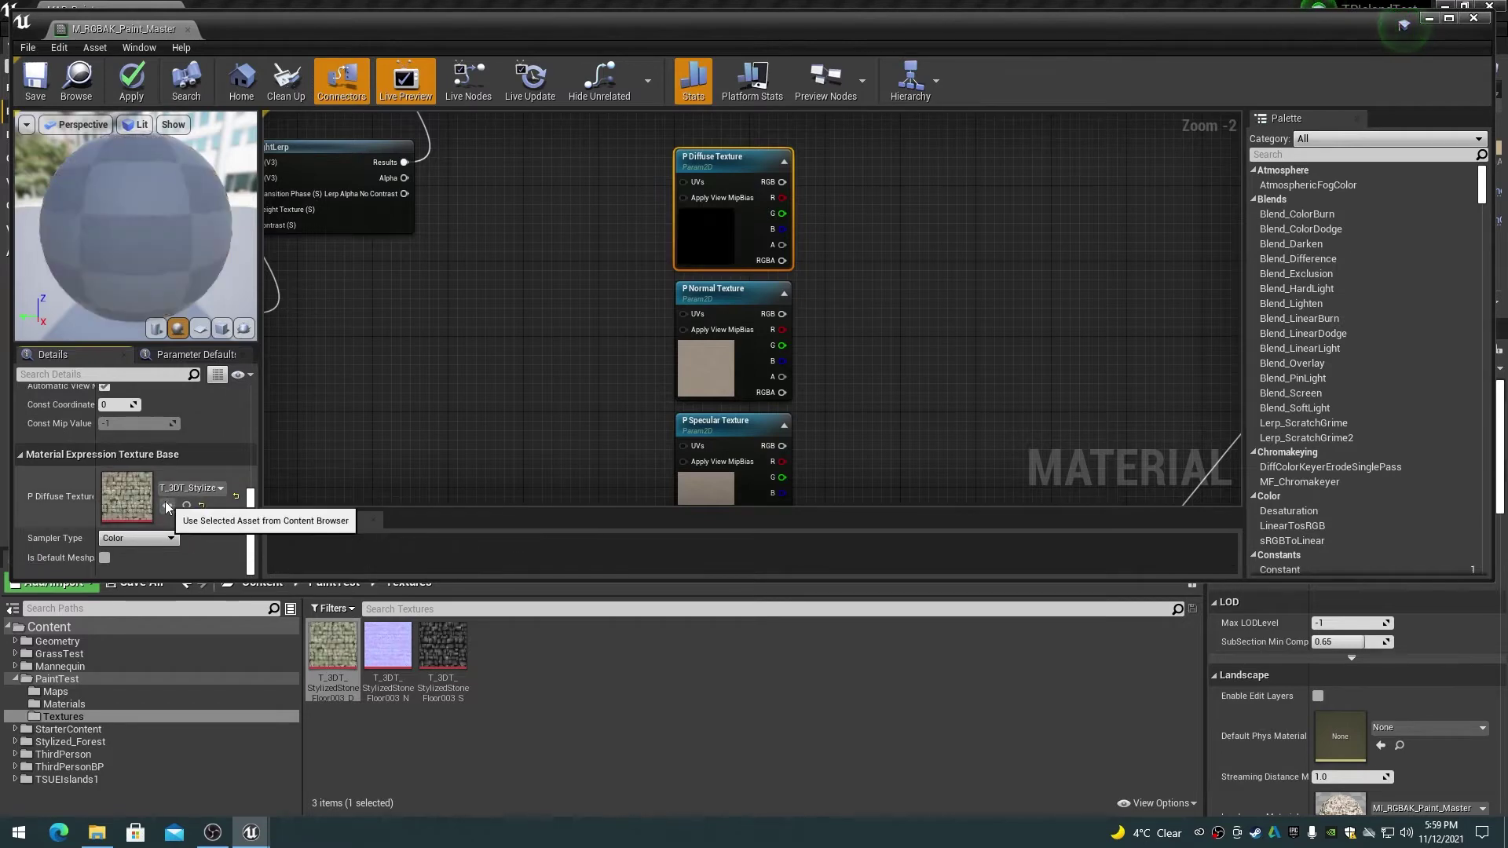
{"action": "left_click", "coordinate": [739, 290]}
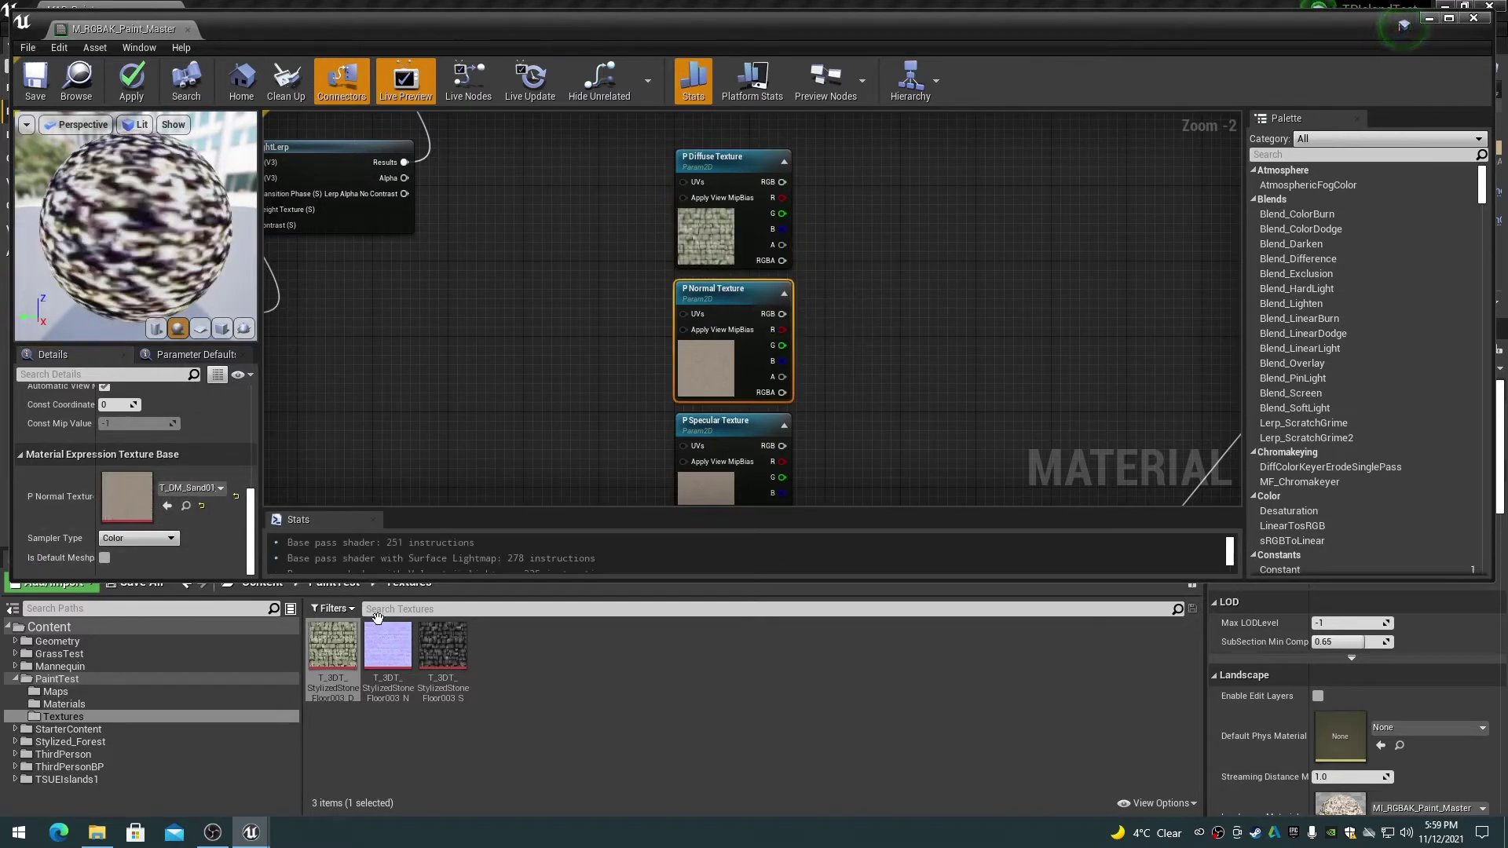
{"action": "left_click", "coordinate": [388, 646]}
{"action": "left_click", "coordinate": [167, 506]}
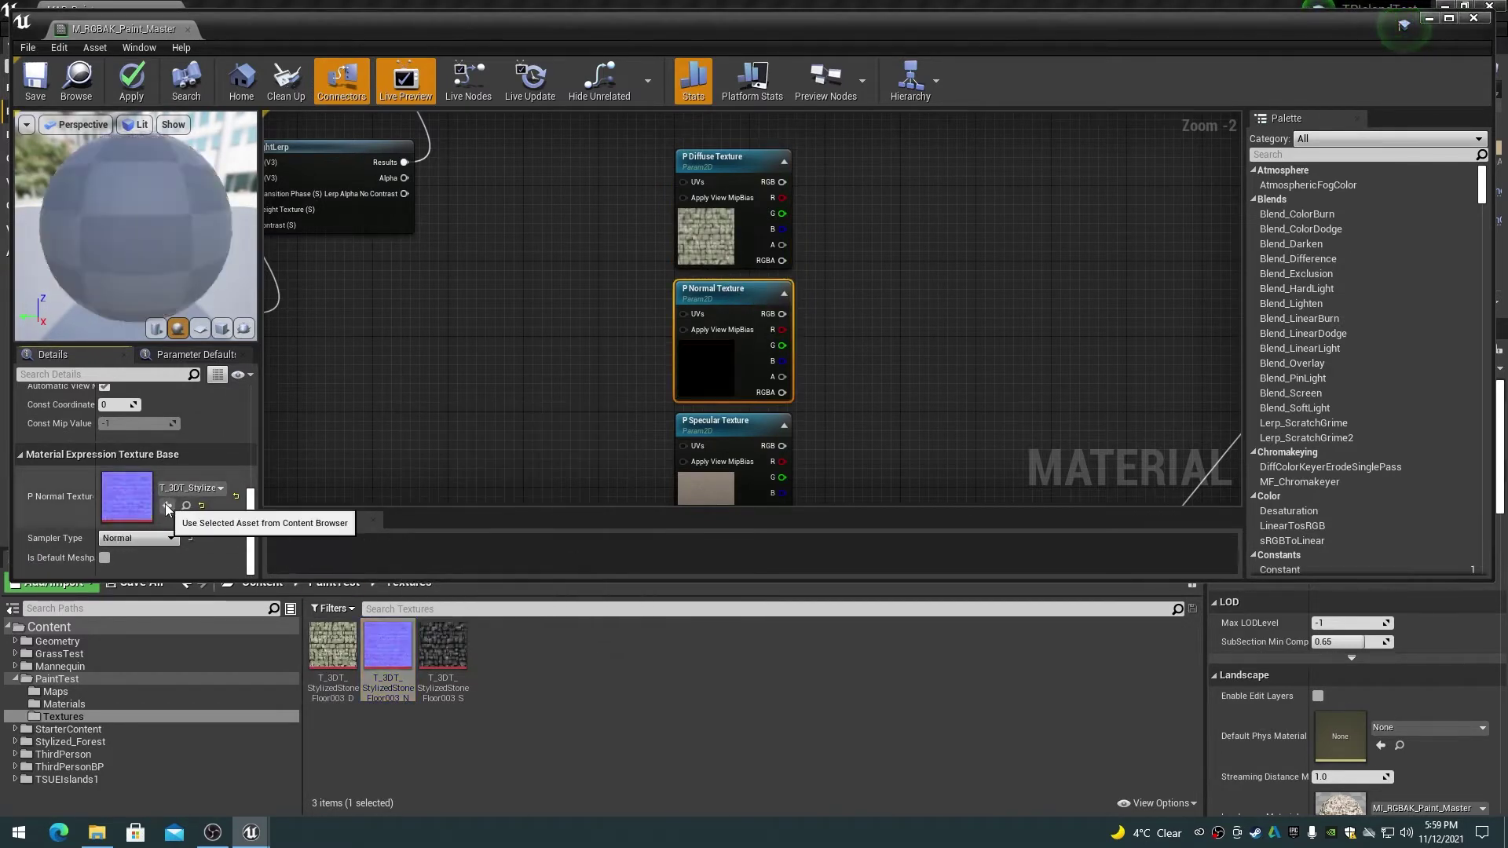
Assign the T_3DT_StylizedStoneFloor003_S texture to the P Specular Texture node and maximize the material editor window
{"action": "left_click", "coordinate": [724, 425]}
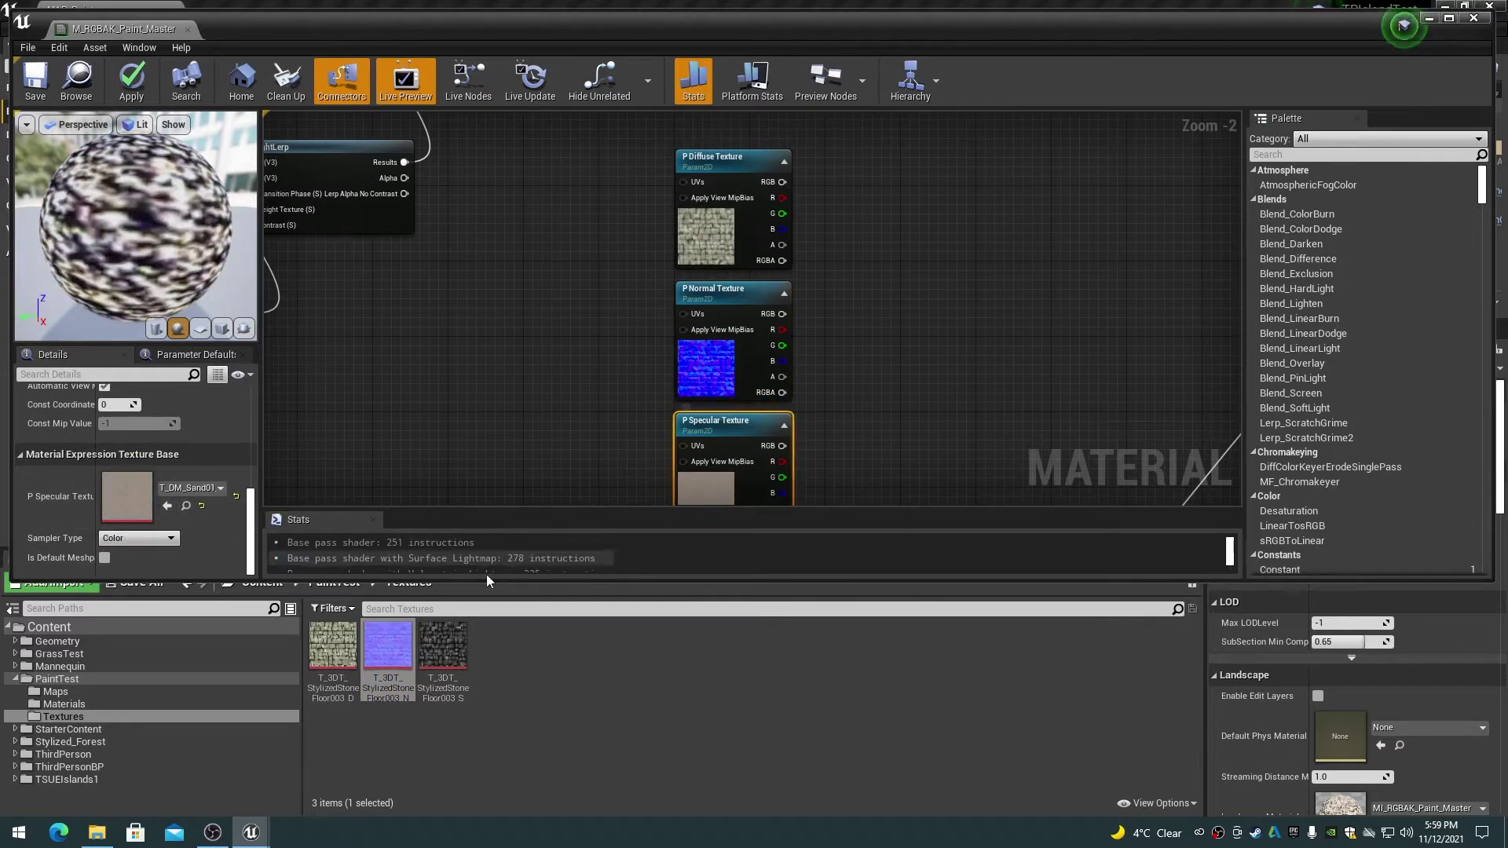
{"action": "left_click", "coordinate": [443, 646]}
{"action": "left_click", "coordinate": [168, 506]}
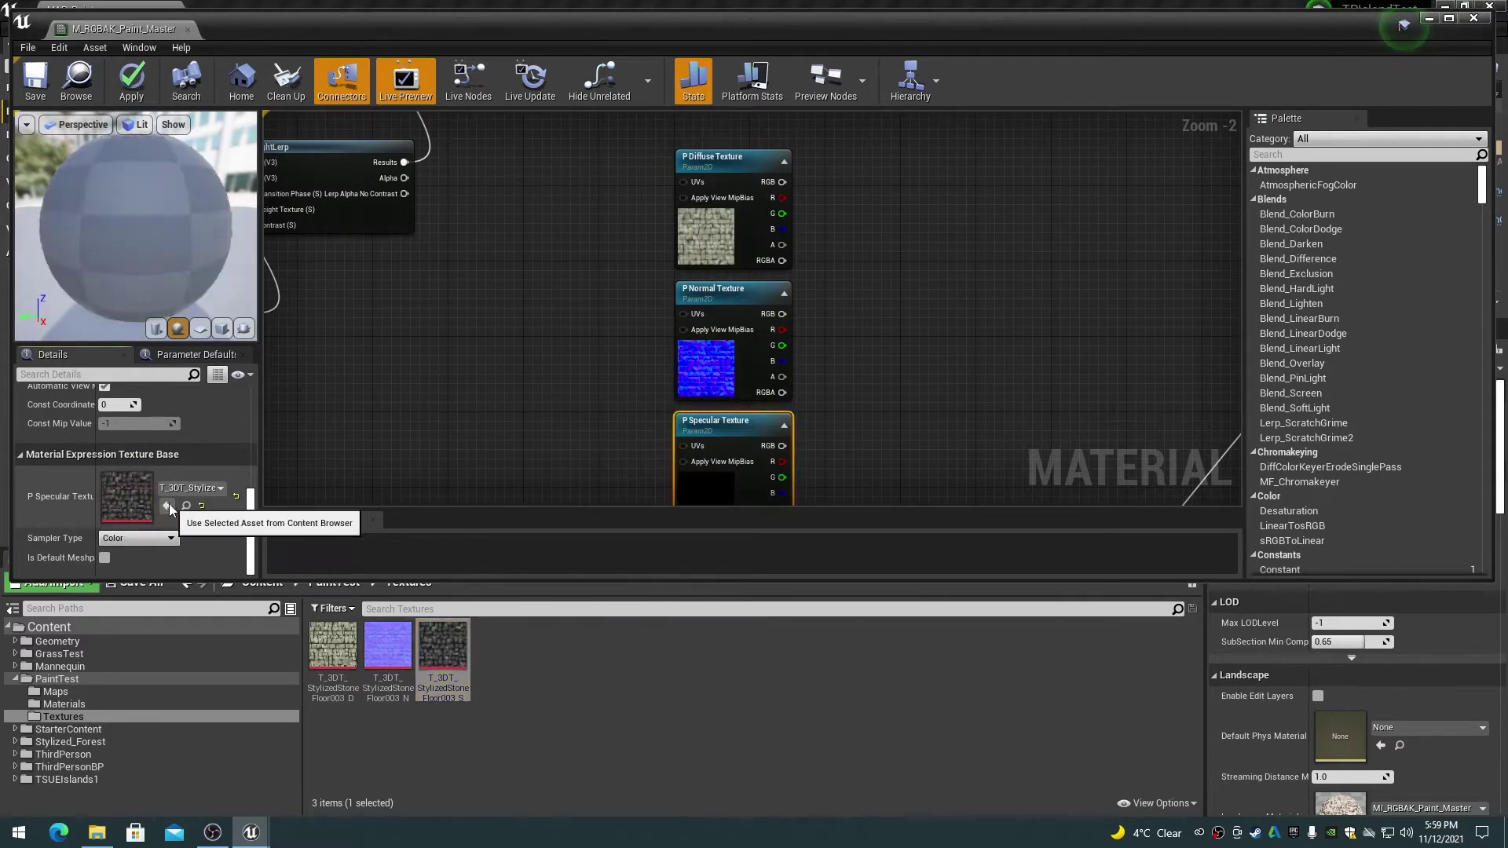
{"action": "left_click", "coordinate": [877, 400]}
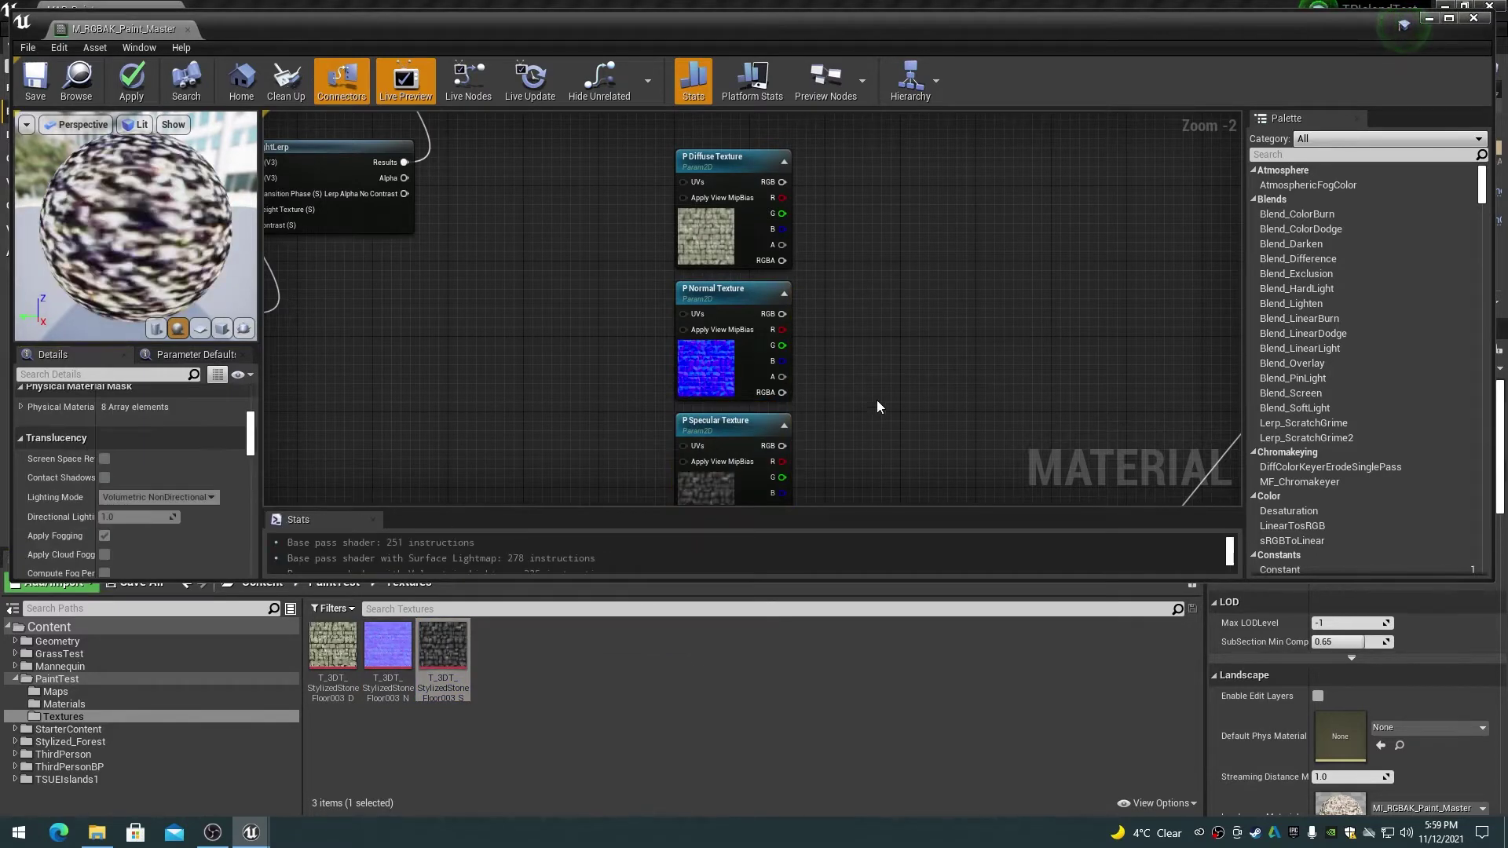
{"action": "left_click", "coordinate": [1449, 17]}
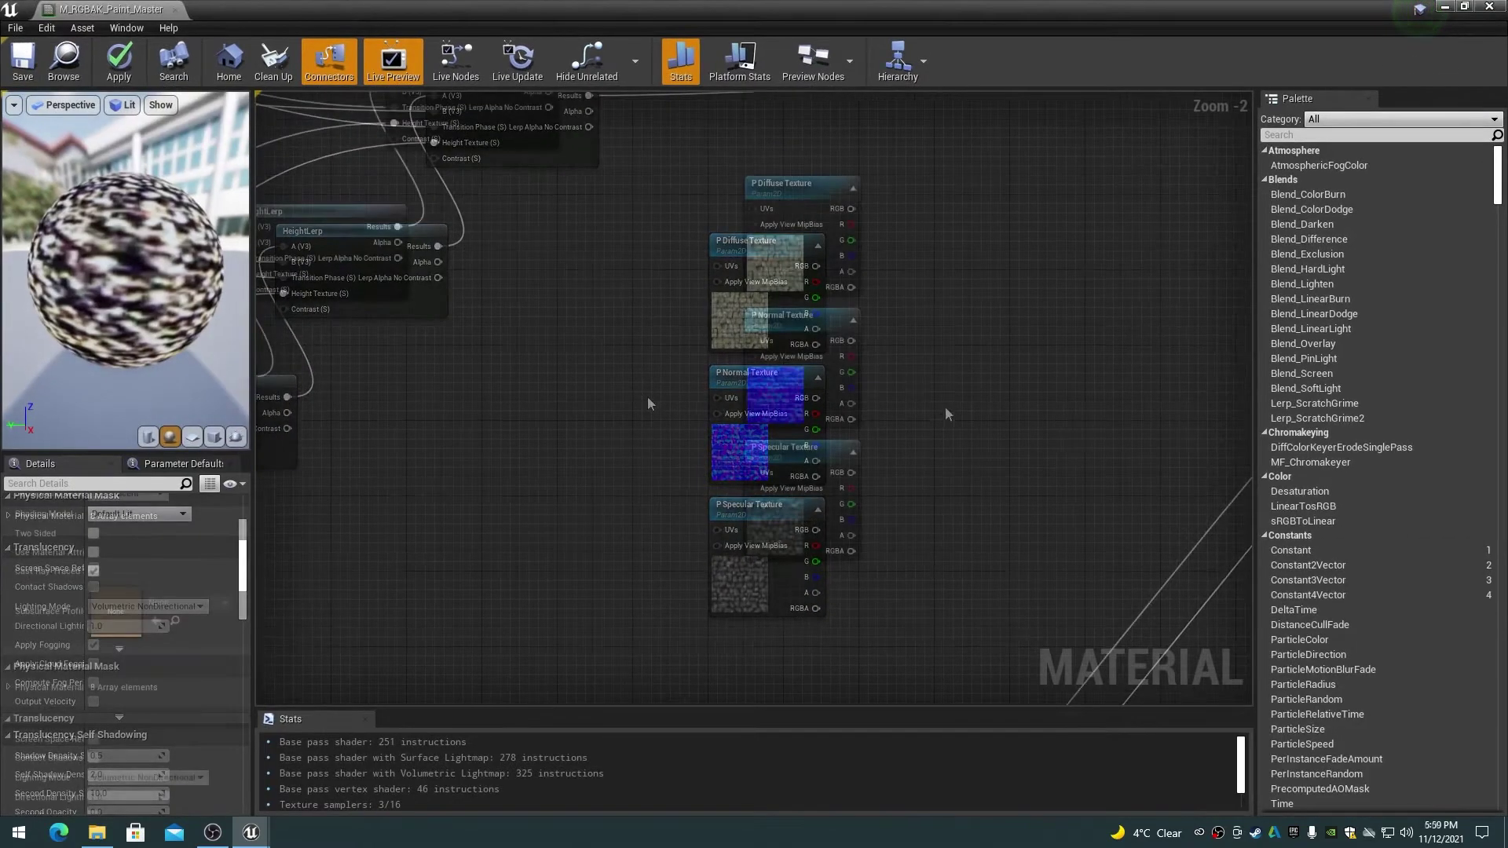
Duplicate the LandscapeCoords, R Tile and Divide nodes of the first row in the Texture Coordinates (RGBAK) group
{"action": "scroll", "coordinate": [544, 411], "scroll_direction": "down", "scroll_amount": 5}
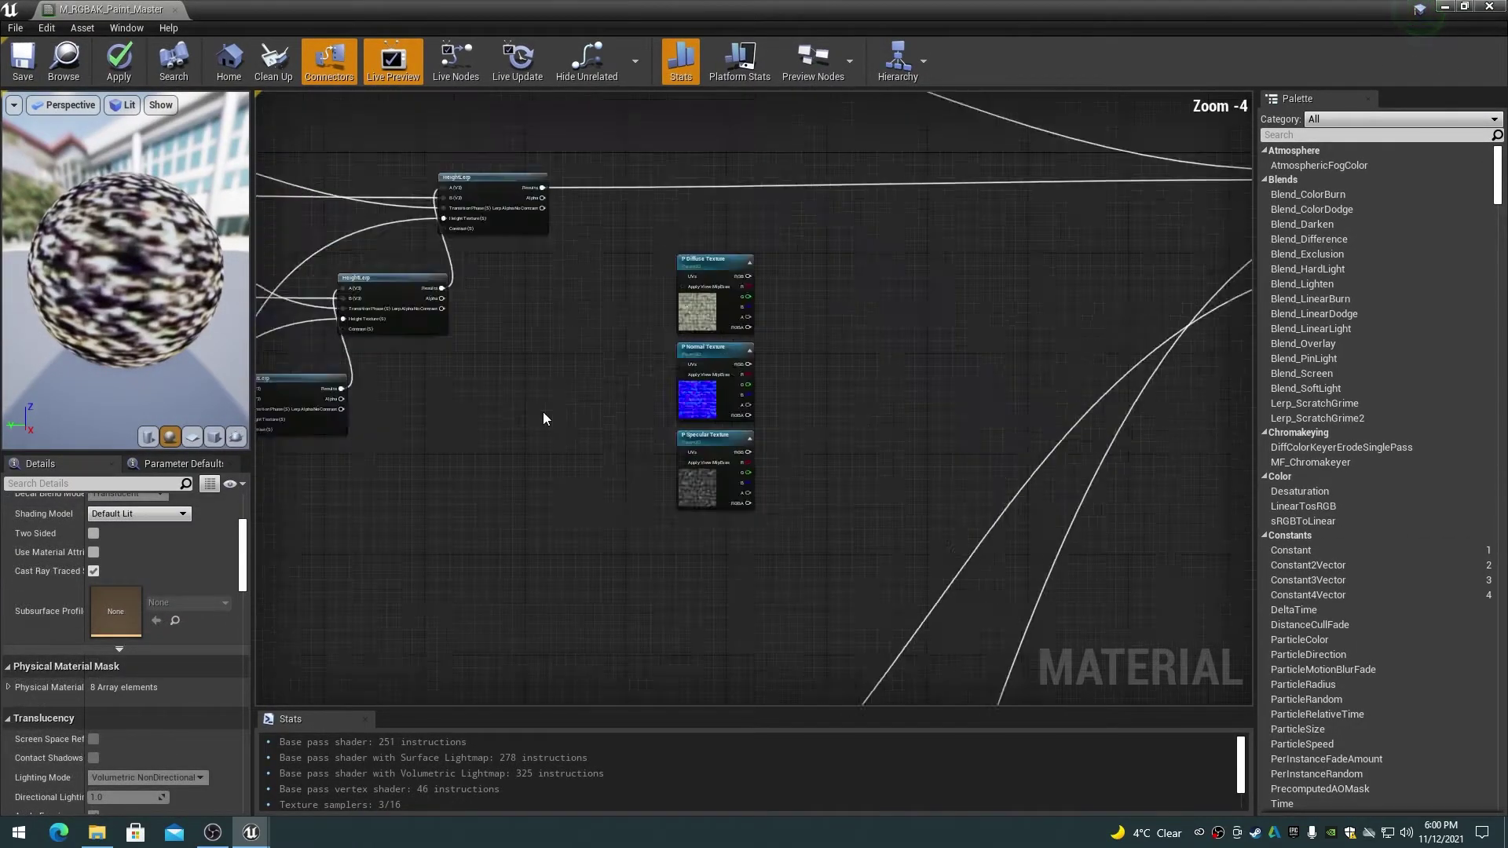
{"action": "right_click_drag", "start_coordinate": [502, 434], "coordinate": [1004, 294]}
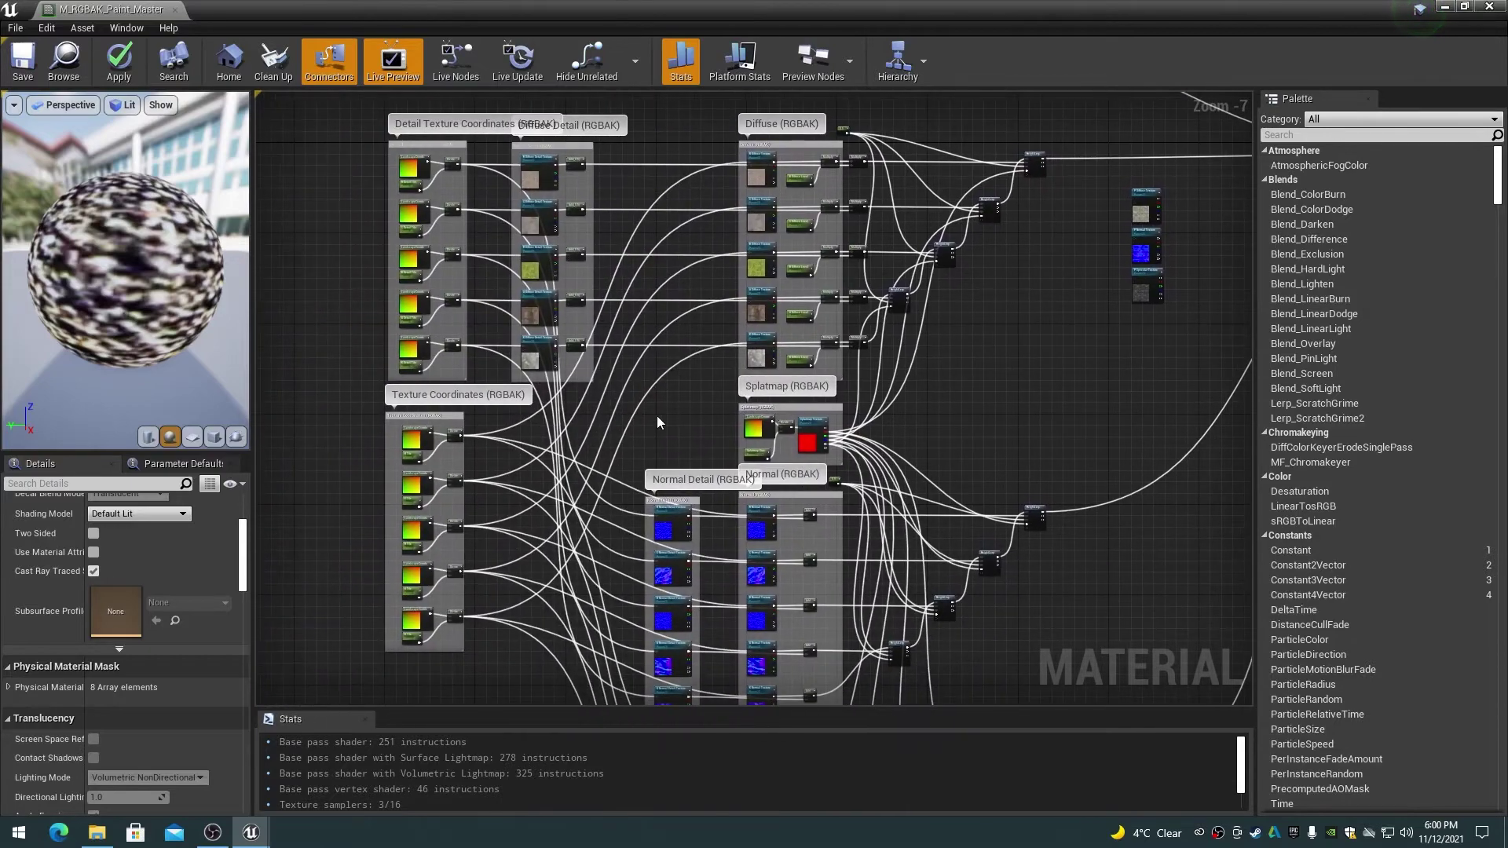
{"action": "scroll", "coordinate": [642, 424], "scroll_direction": "up", "scroll_amount": 7}
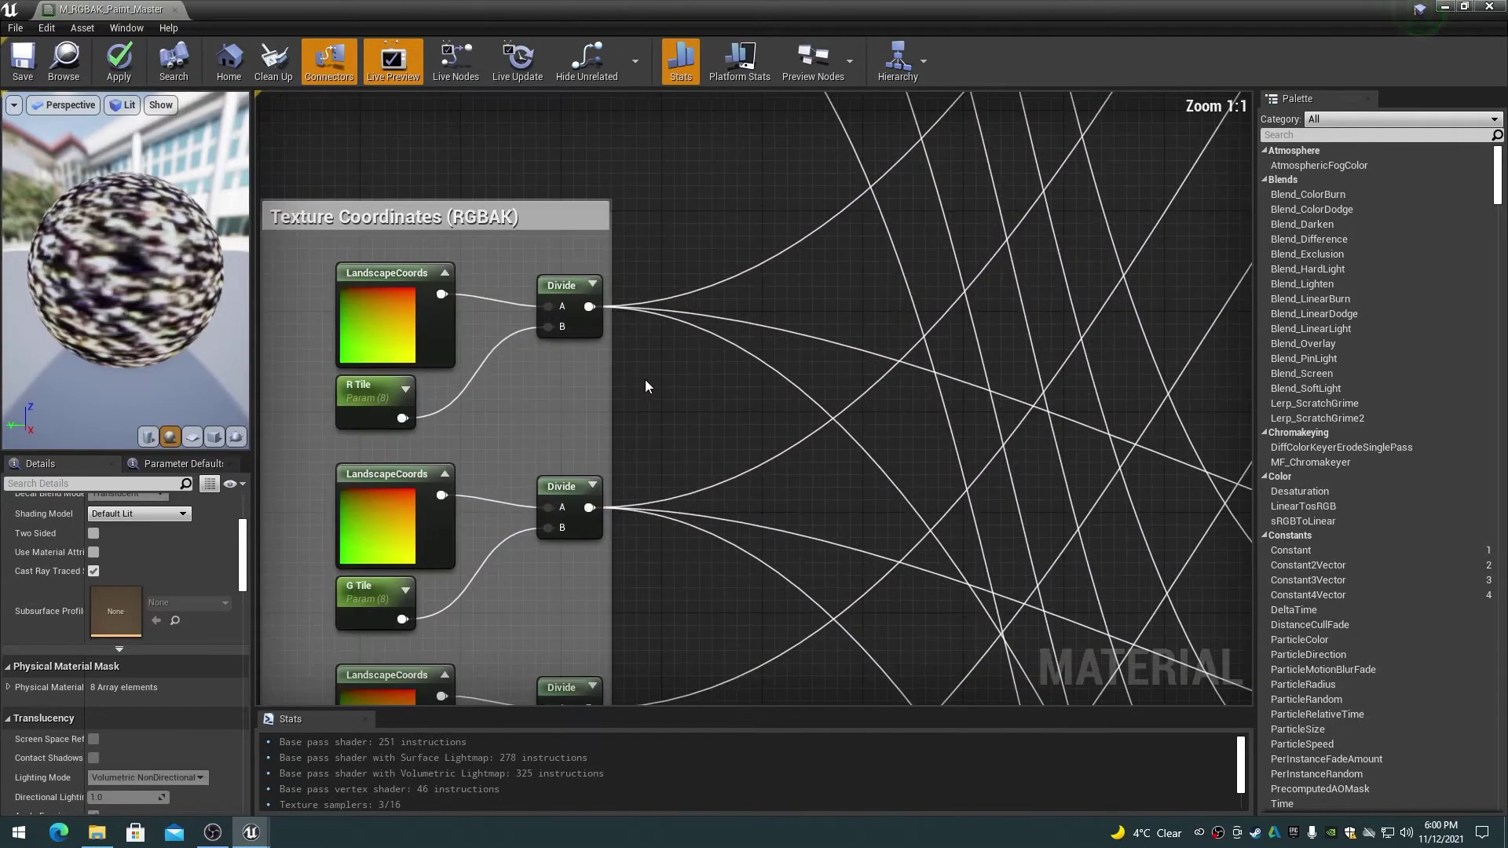
{"action": "left_click", "coordinate": [382, 274]}
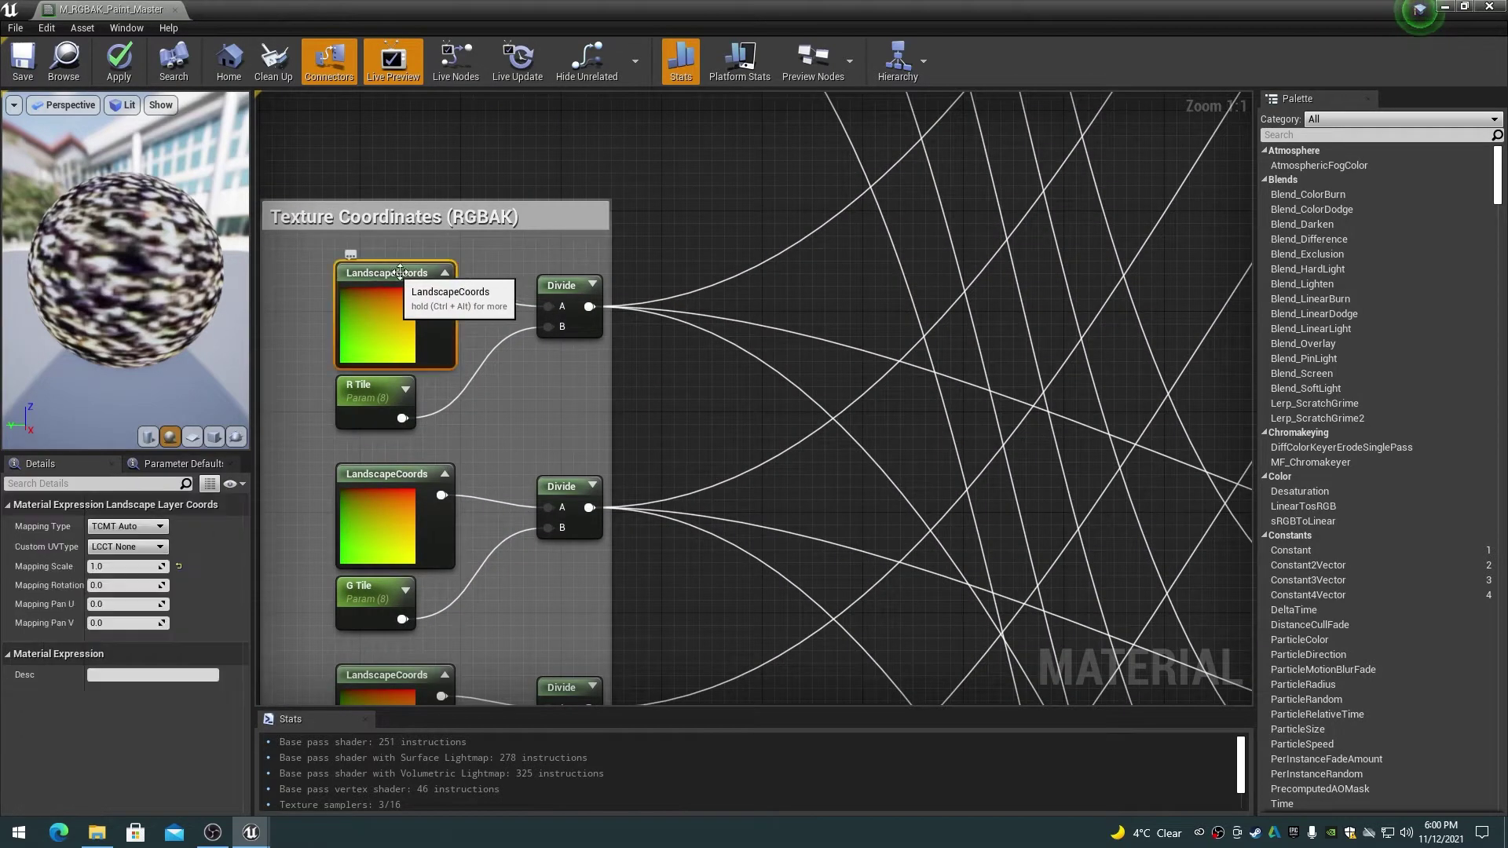
{"action": "left_click", "coordinate": [561, 279], "text": "ctrl"}
{"action": "left_click", "coordinate": [369, 386], "text": "ctrl"}
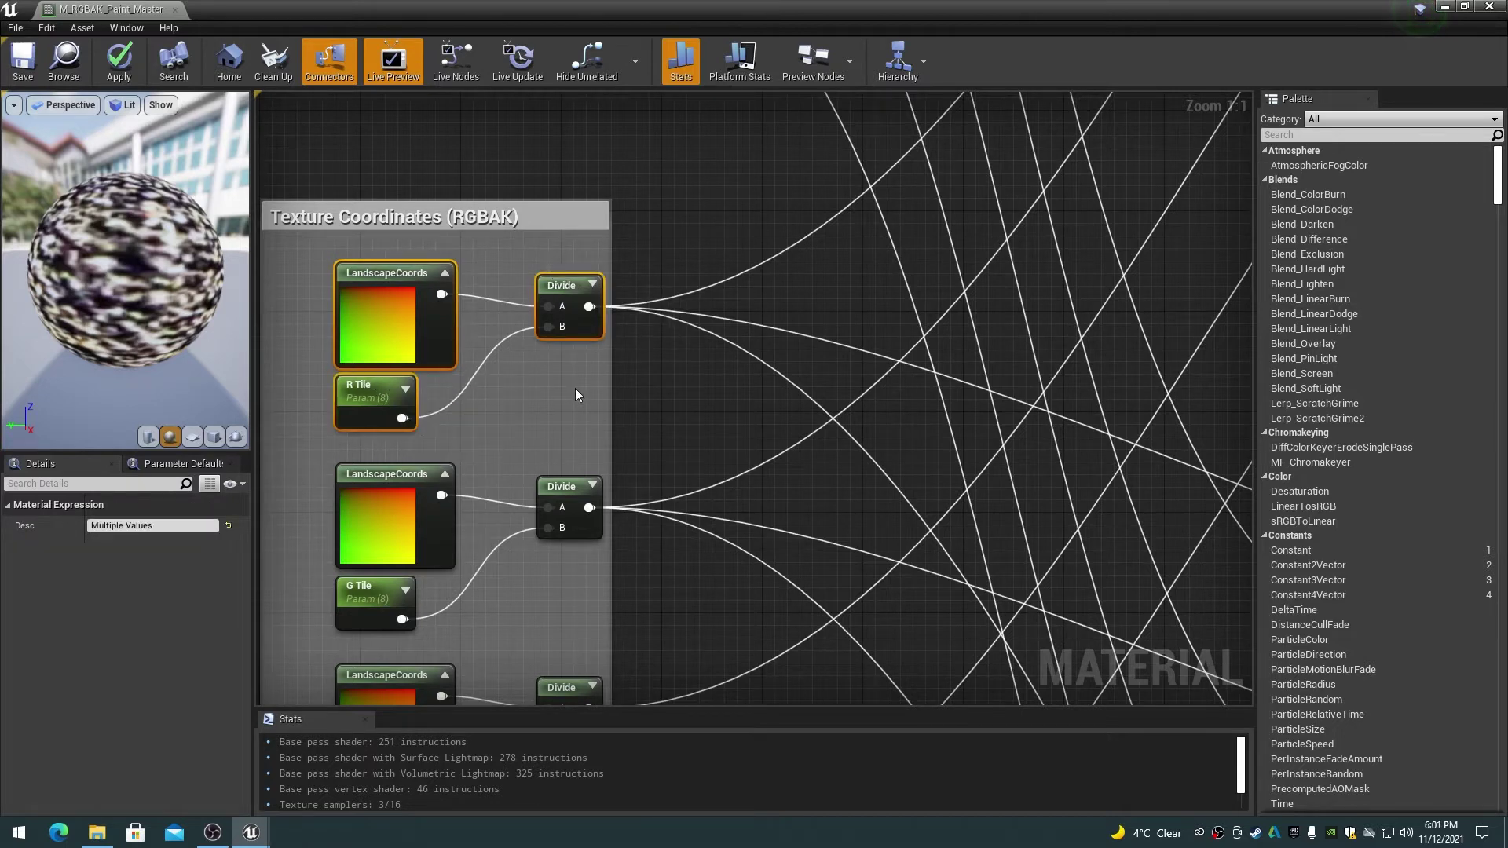
{"action": "key", "text": "ctrl+w"}
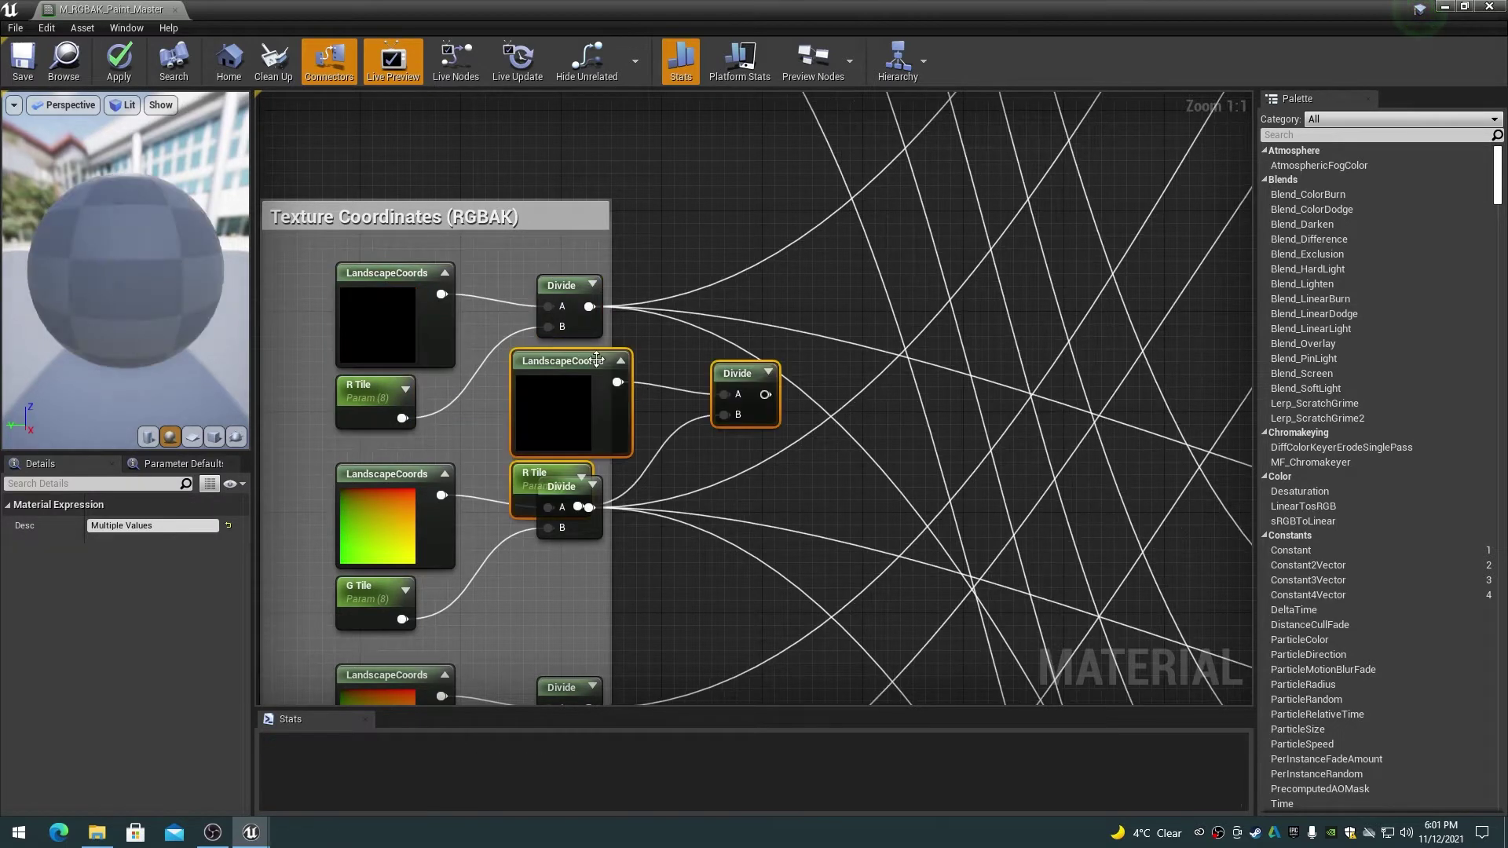
Move the duplicated LandscapeCoords, R Tile and Divide nodes across the graph to just left of the three P texture nodes
{"action": "left_click_drag", "start_coordinate": [565, 356], "coordinate": [747, 286]}
{"action": "scroll", "coordinate": [793, 314], "scroll_direction": "down", "scroll_amount": 5}
{"action": "right_click_drag", "start_coordinate": [960, 402], "coordinate": [517, 432]}
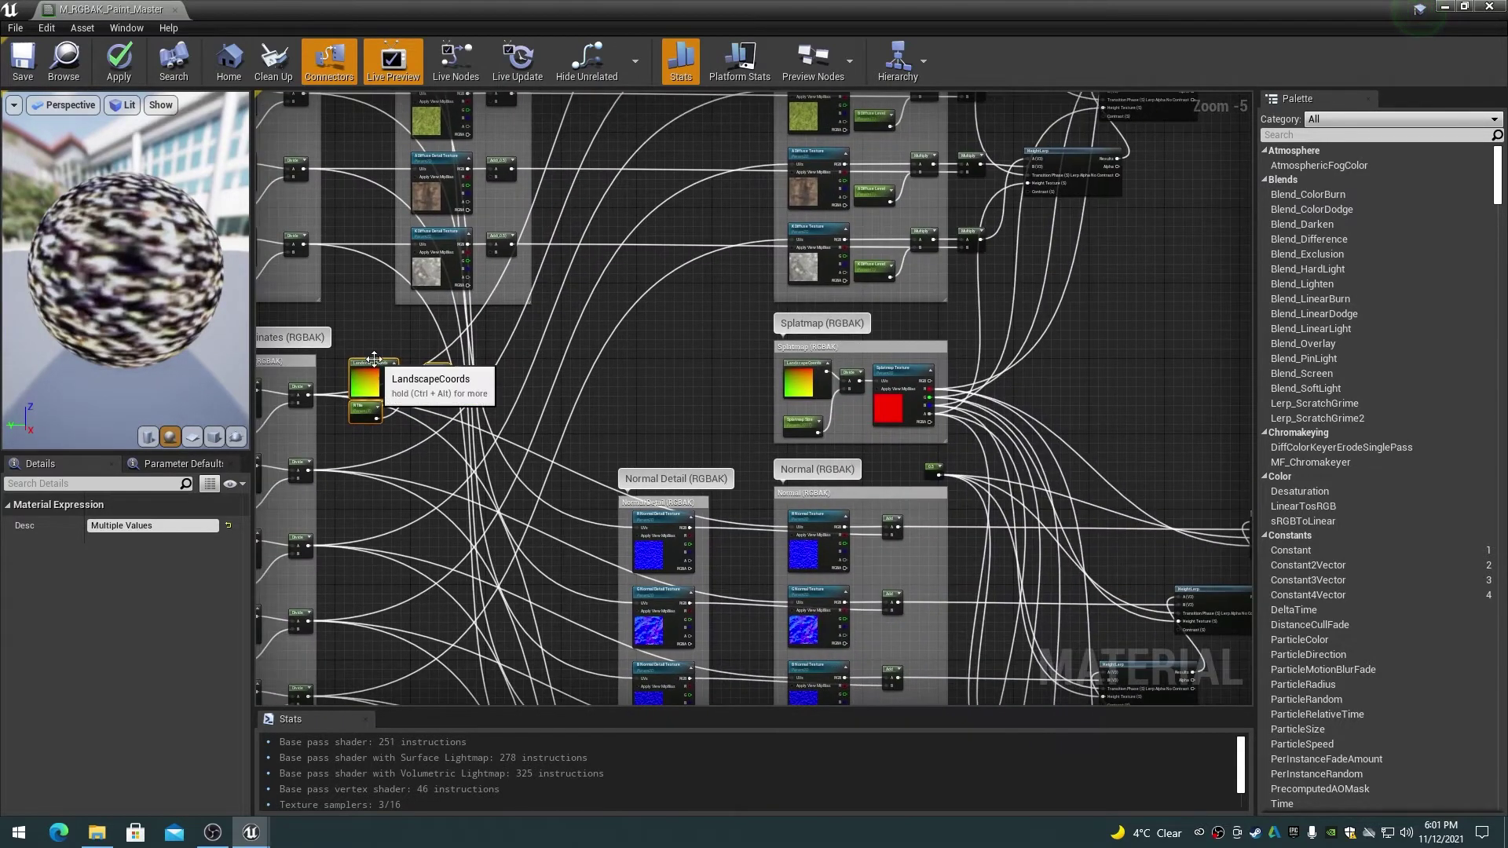
{"action": "left_click_drag", "start_coordinate": [374, 359], "coordinate": [1167, 279]}
{"action": "right_click_drag", "start_coordinate": [1143, 380], "coordinate": [441, 529]}
{"action": "left_click_drag", "start_coordinate": [467, 443], "coordinate": [633, 213]}
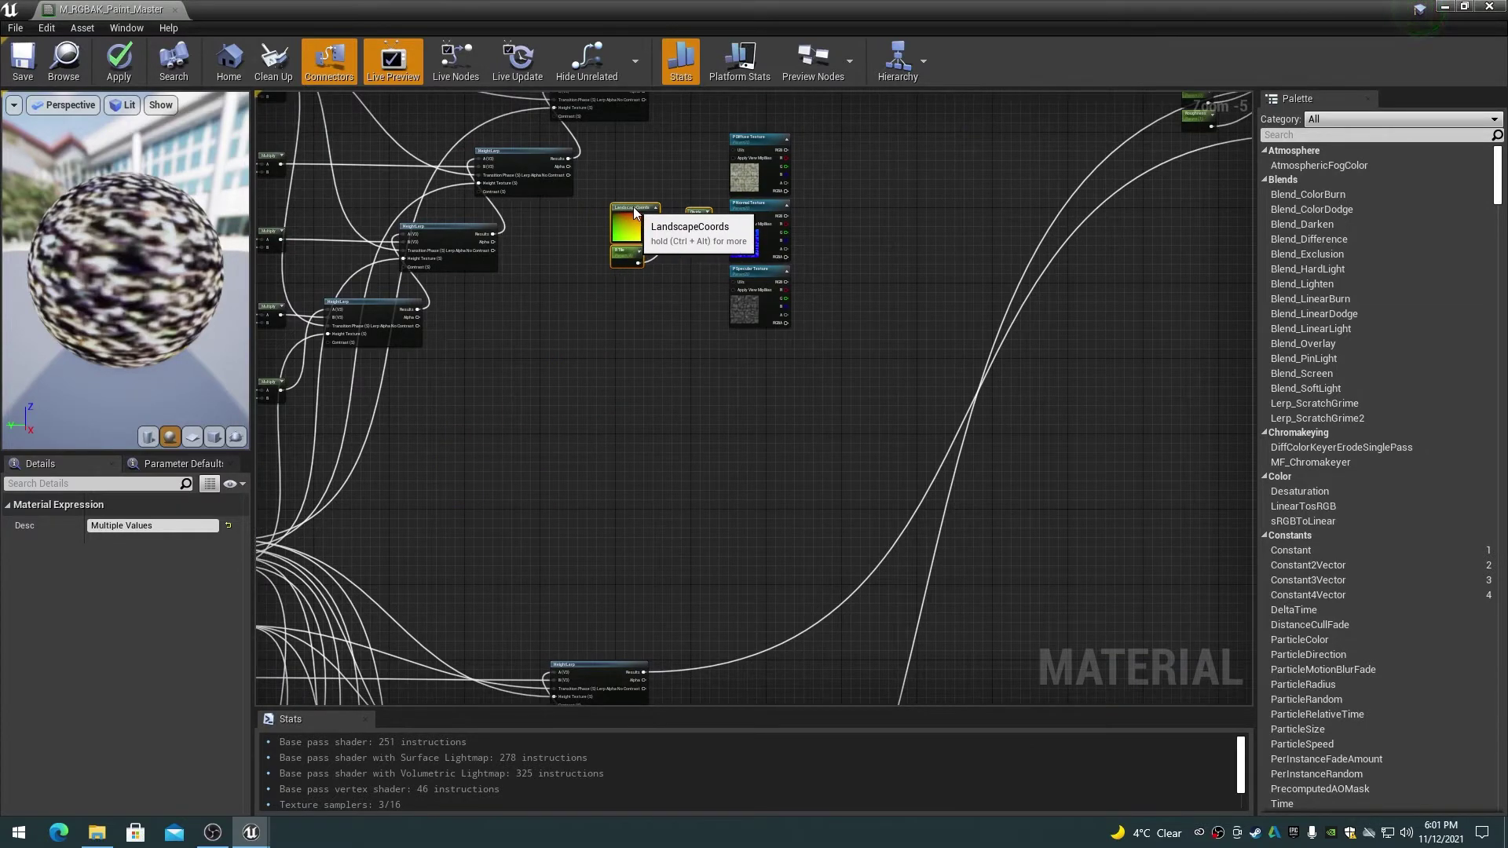
Rename the duplicated R Tile parameter P Tile and set its group to 6Paint
{"action": "left_click", "coordinate": [644, 359]}
{"action": "right_click_drag", "start_coordinate": [644, 358], "coordinate": [591, 521]}
{"action": "scroll", "coordinate": [610, 465], "scroll_direction": "up", "scroll_amount": 6}
{"action": "right_click_drag", "start_coordinate": [581, 363], "coordinate": [507, 444]}
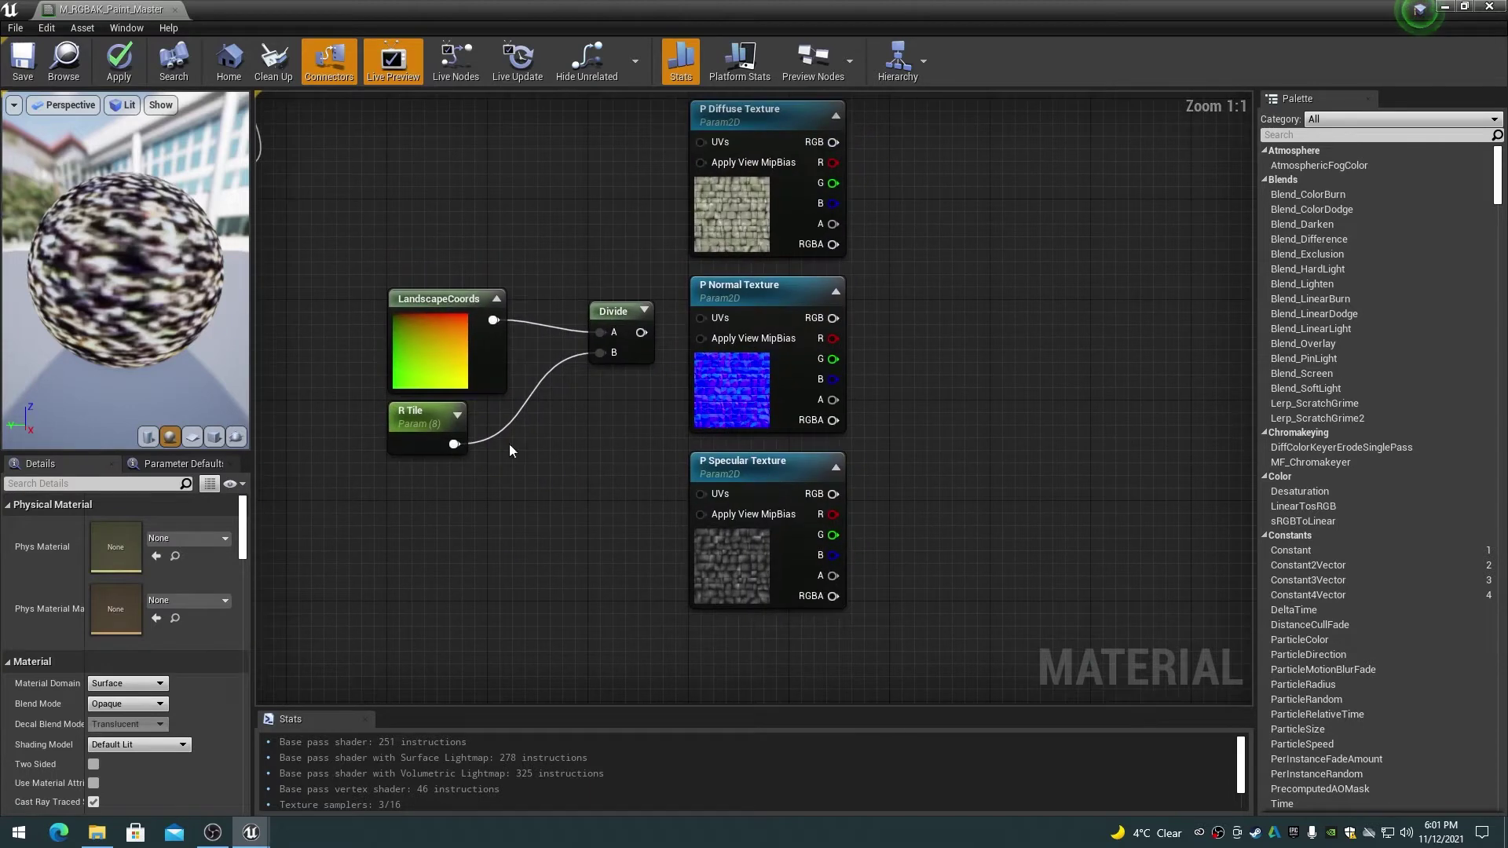
{"action": "left_click", "coordinate": [424, 410]}
{"action": "left_click", "coordinate": [142, 525]}
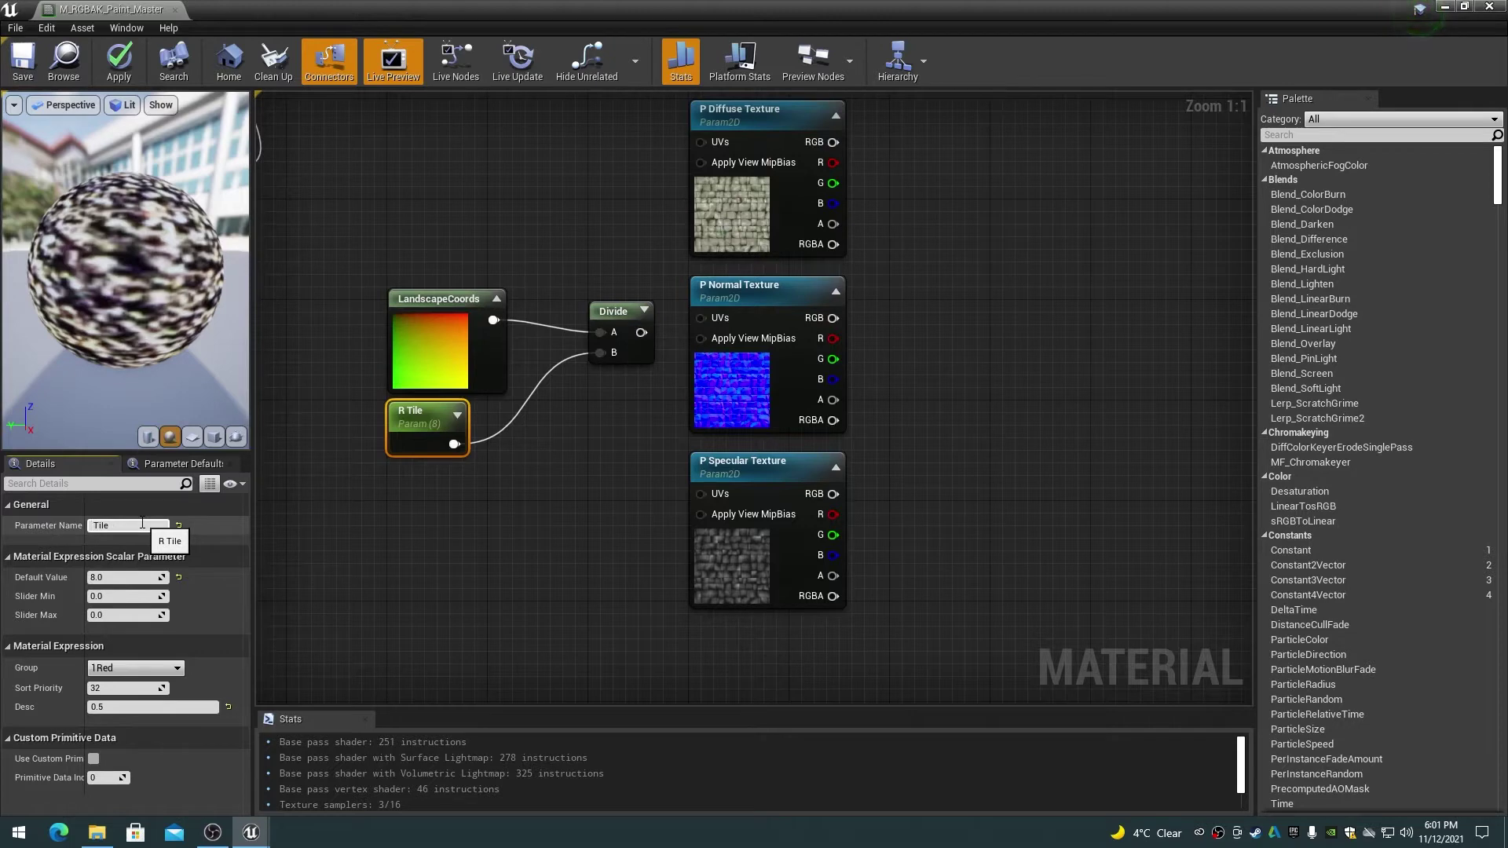
{"action": "key", "text": "Return"}
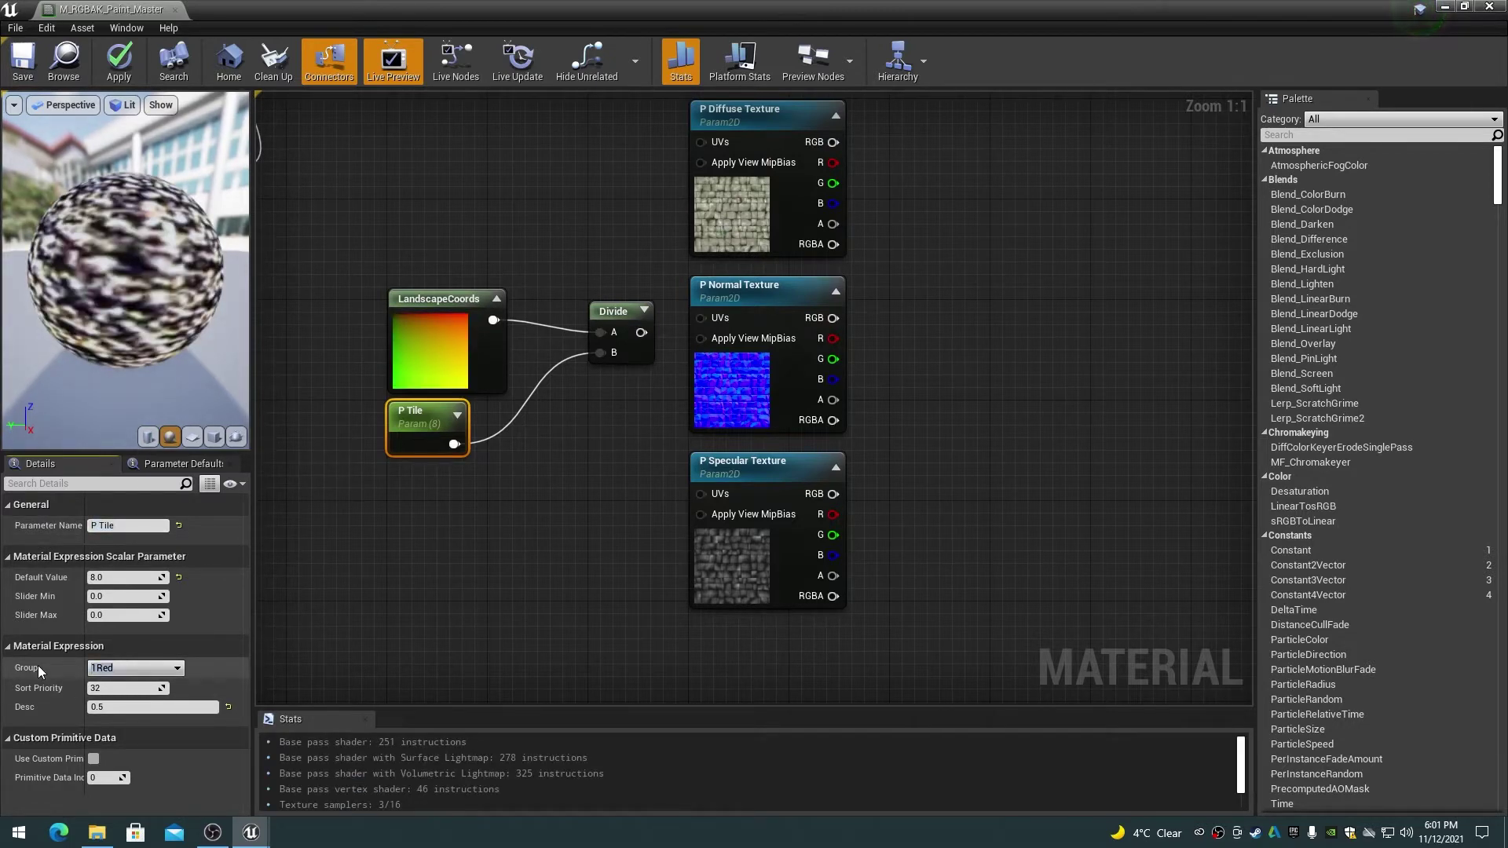
{"action": "type", "text": "6Paint"}
{"action": "key", "text": "Return"}
Connect the duplicated Divide node's output to the UVs inputs of the P Diffuse, P Normal and P Specular Texture nodes
{"action": "right_click_drag", "start_coordinate": [968, 346], "coordinate": [955, 383]}
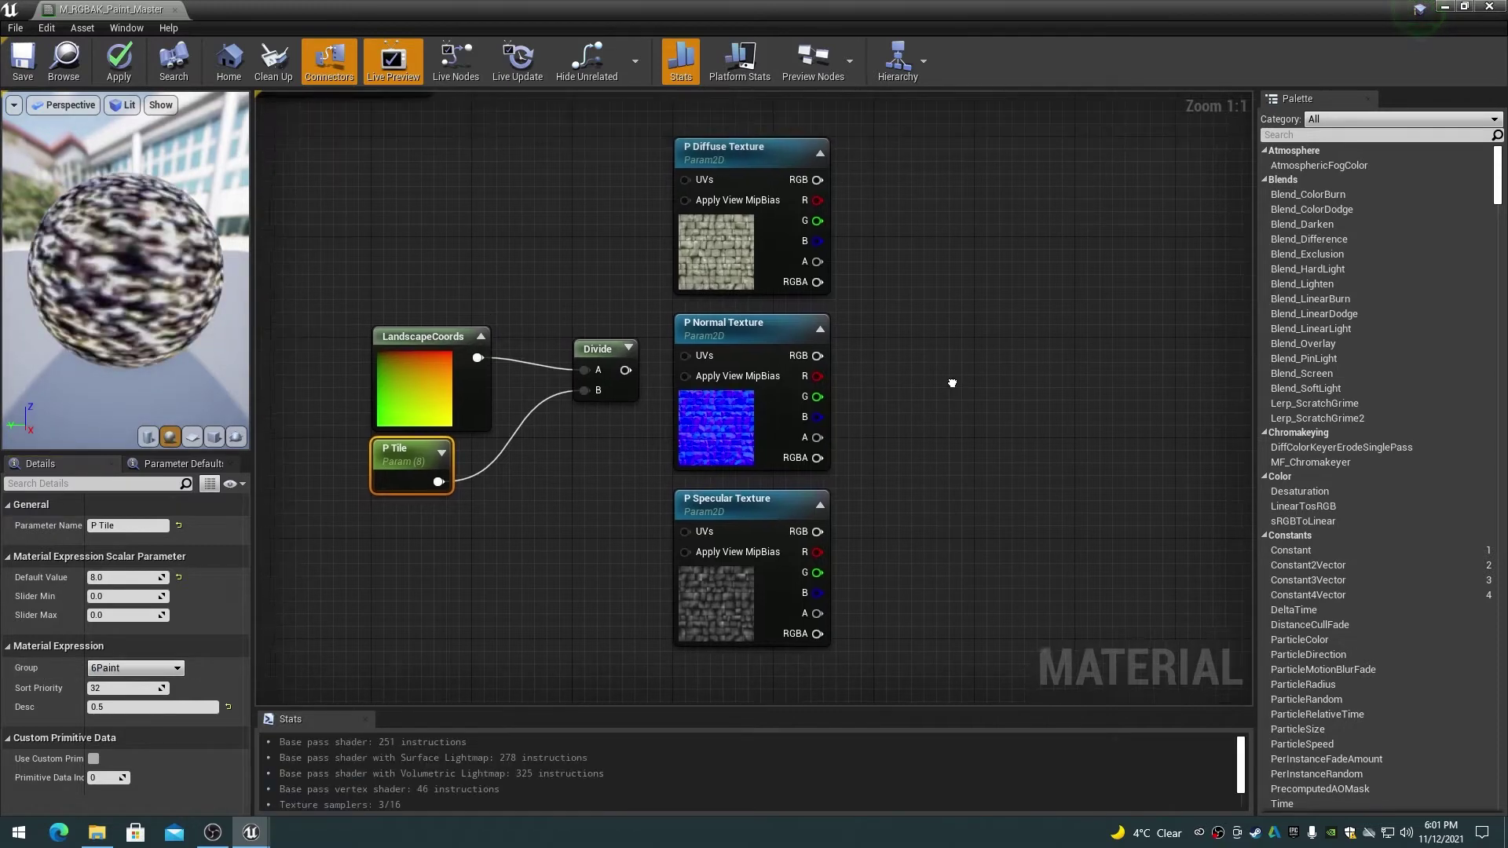
{"action": "left_click_drag", "start_coordinate": [629, 370], "coordinate": [689, 179]}
{"action": "left_click_drag", "start_coordinate": [629, 369], "coordinate": [687, 531]}
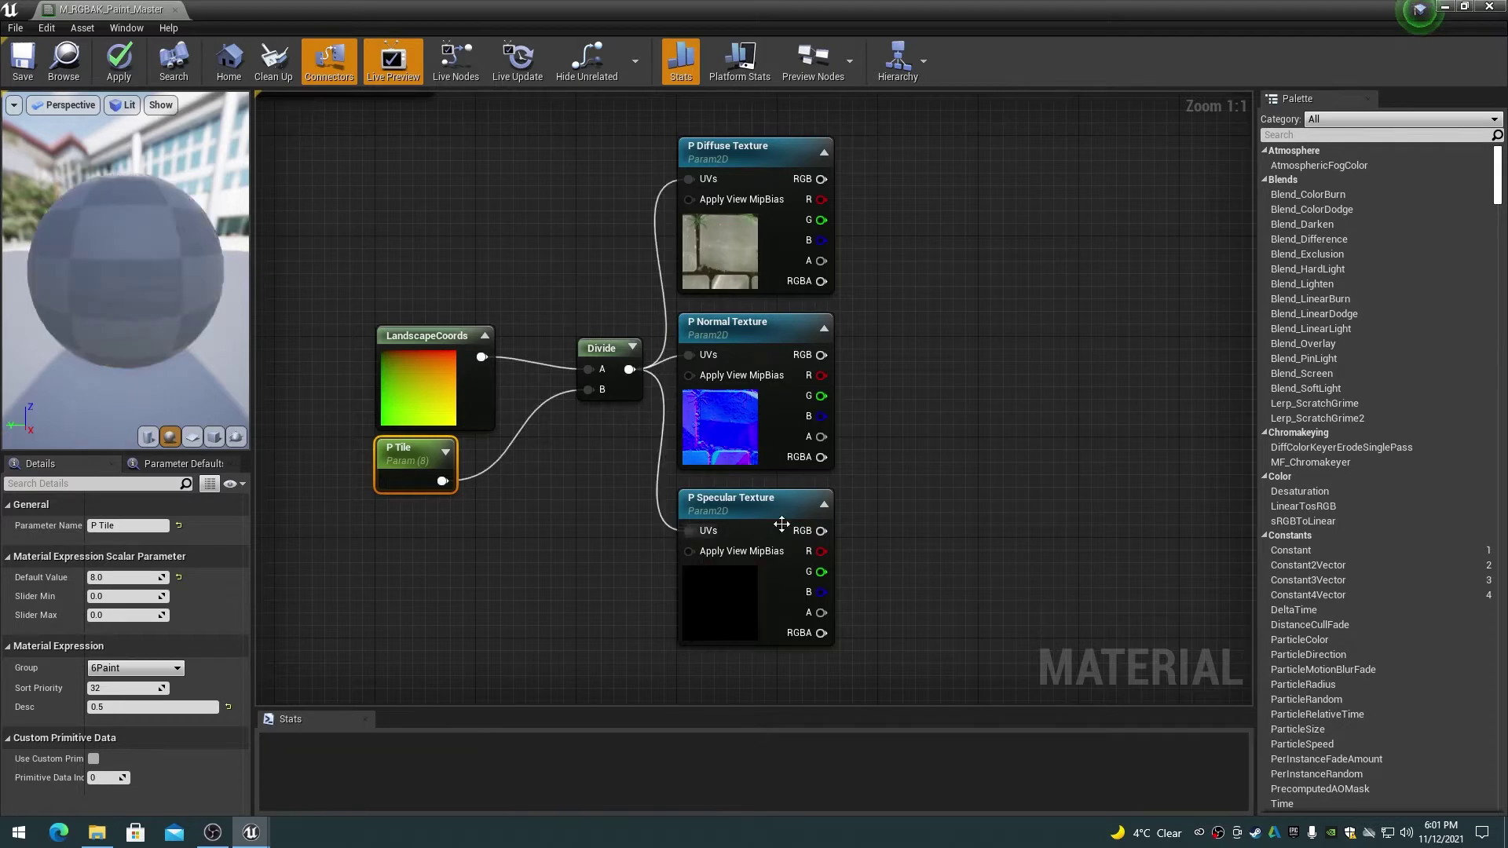
Shift the three P texture nodes together to the right, away from the Divide node
{"action": "left_click", "coordinate": [951, 475]}
{"action": "right_click_drag", "start_coordinate": [951, 474], "coordinate": [841, 465]}
{"action": "scroll", "coordinate": [842, 465], "scroll_direction": "down", "scroll_amount": 4}
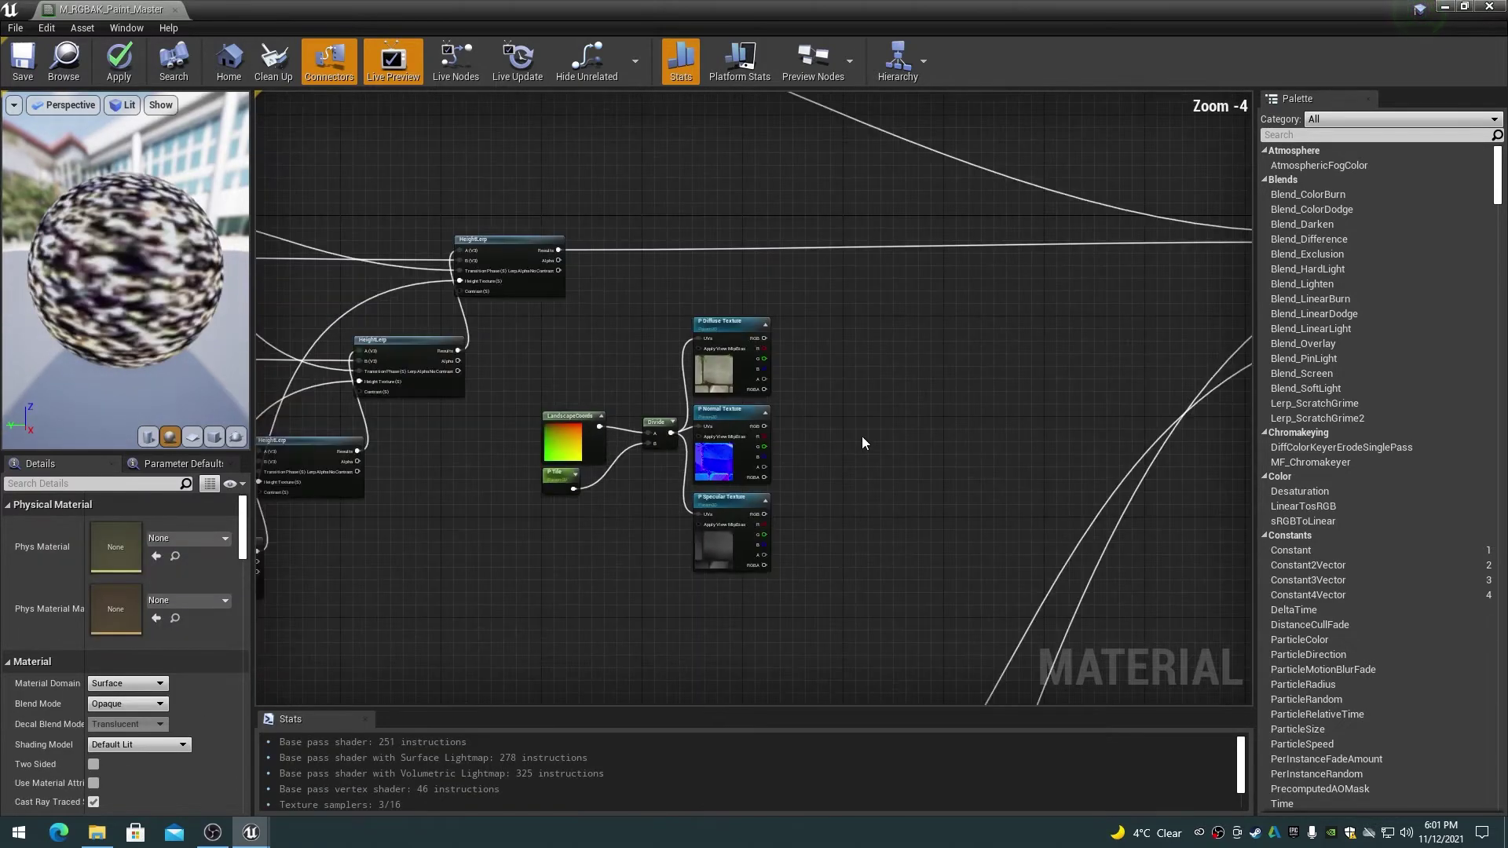
{"action": "left_click_drag", "start_coordinate": [697, 329], "coordinate": [787, 612]}
{"action": "left_click_drag", "start_coordinate": [734, 328], "coordinate": [783, 334]}
Wrap the P texture and tiling nodes in a comment titled Paint Layer and nudge the group slightly down and right
{"action": "left_click_drag", "start_coordinate": [537, 315], "coordinate": [875, 626]}
{"action": "key", "text": "c"}
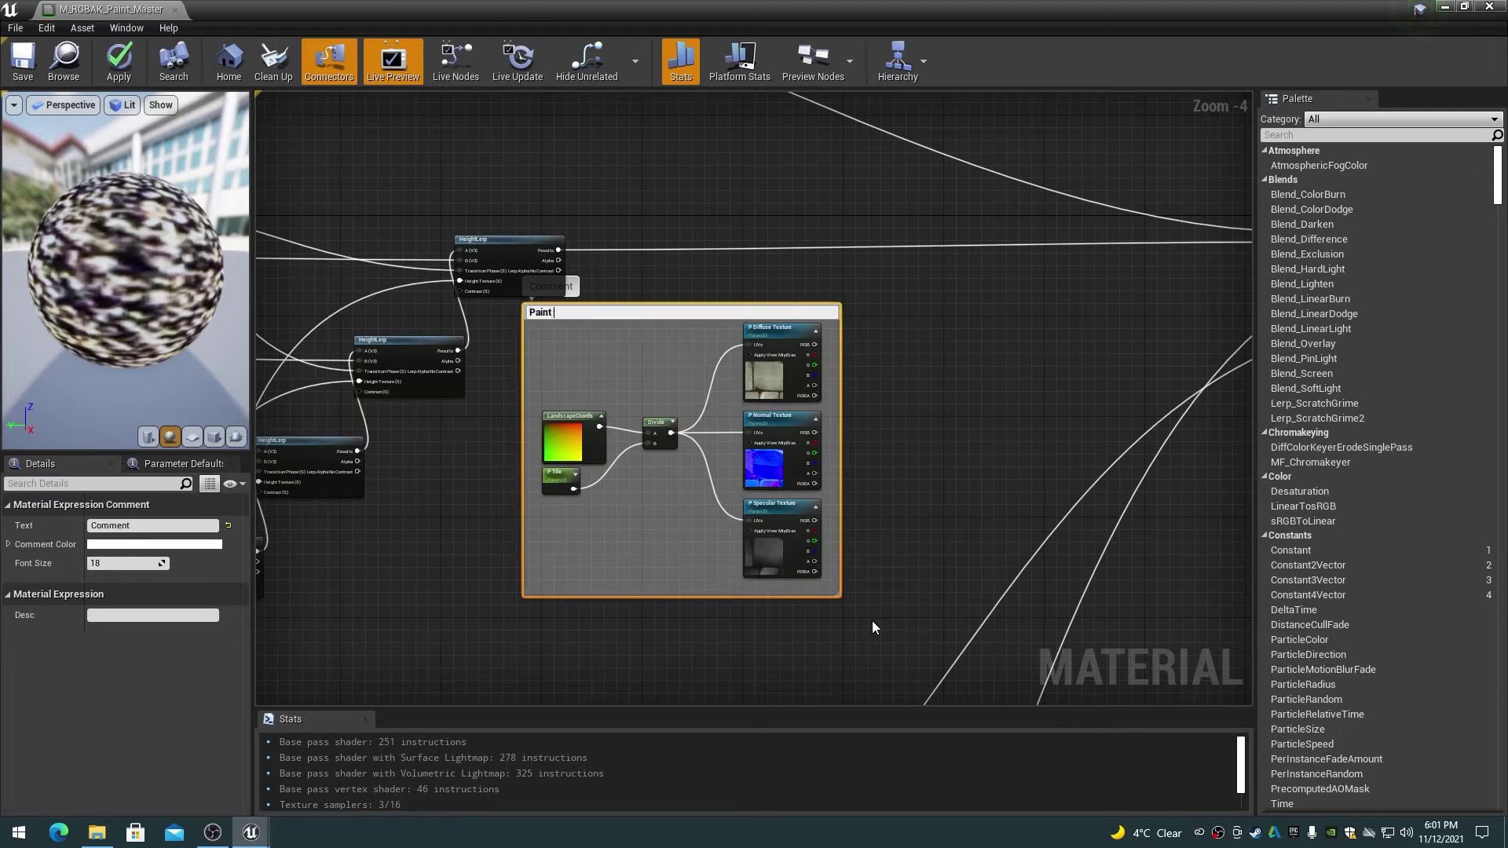
{"action": "key", "text": "Return"}
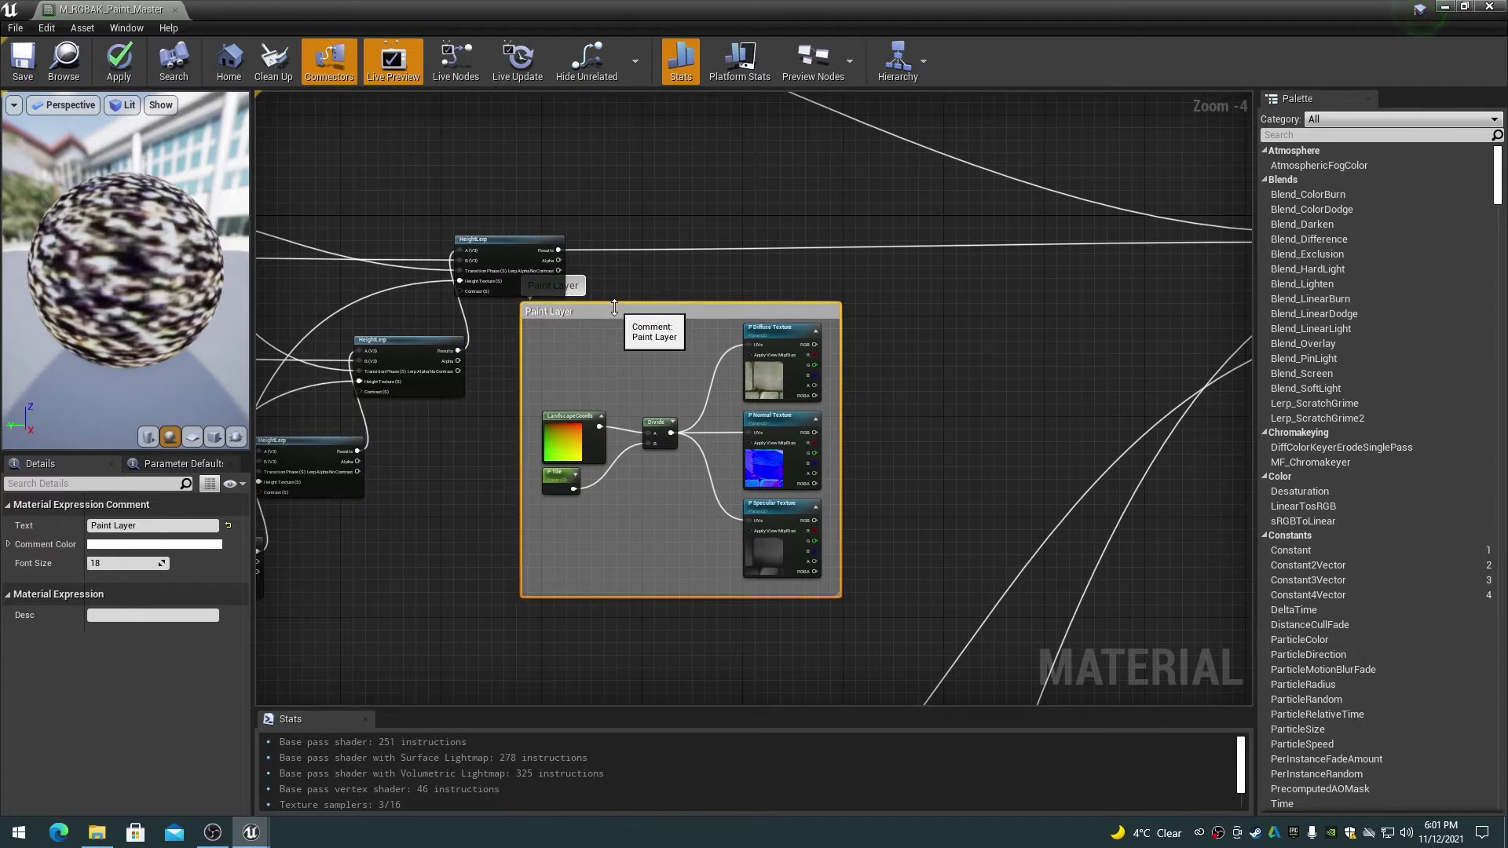
{"action": "mouse_move", "coordinate": [613, 317]}
{"action": "left_mouse_down"}
{"action": "mouse_move", "coordinate": [654, 333]}
{"action": "mouse_move", "coordinate": [640, 332]}
{"action": "left_mouse_up"}
{"action": "left_click", "coordinate": [954, 403]}
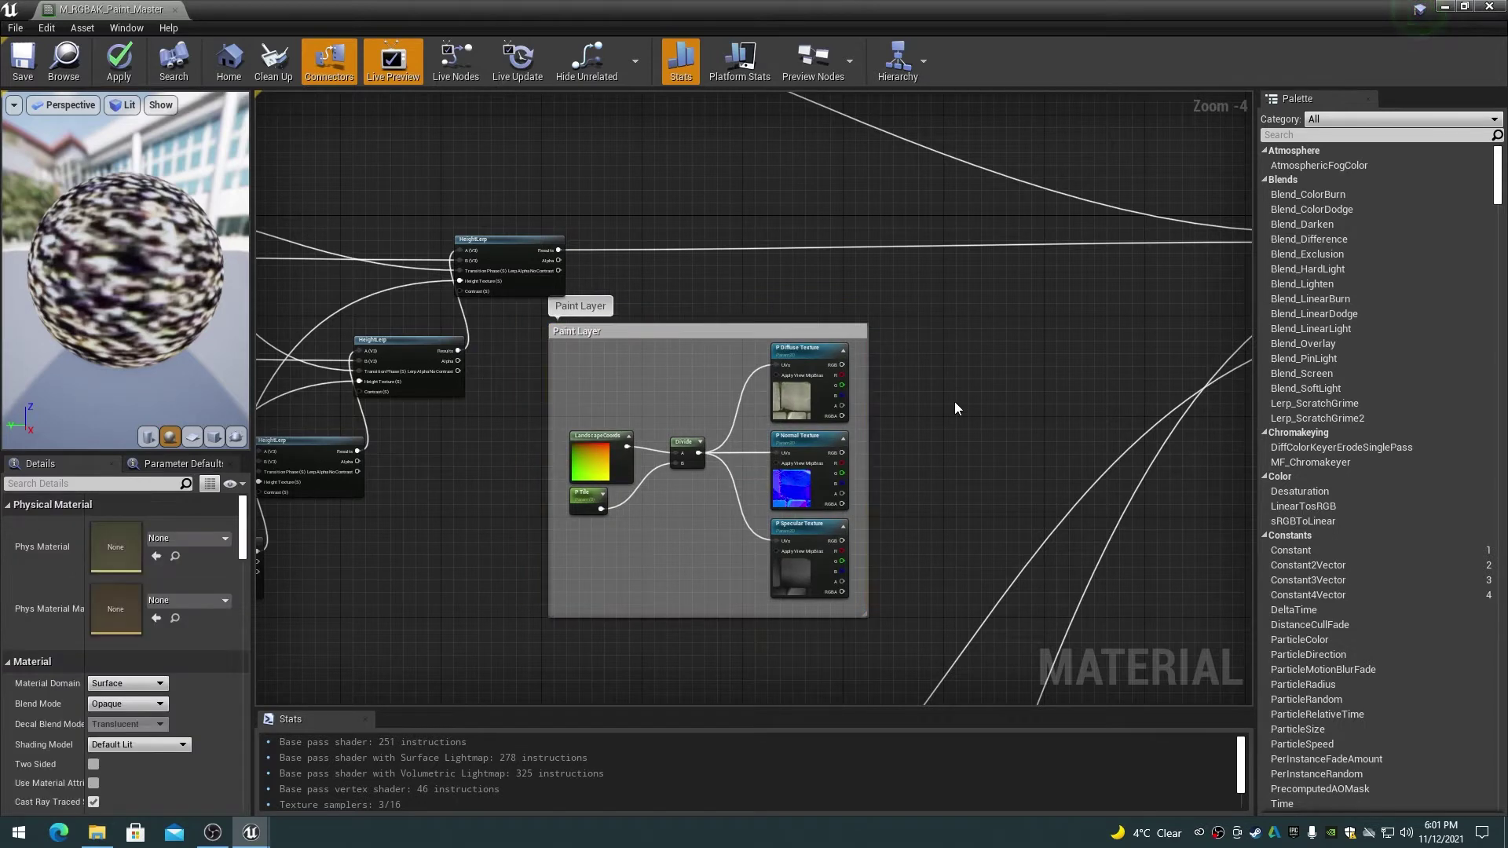
Add a LandscapeLayerBlend node and place it to the right of the Paint Layer comment
{"action": "right_click_drag", "start_coordinate": [954, 402], "coordinate": [888, 347]}
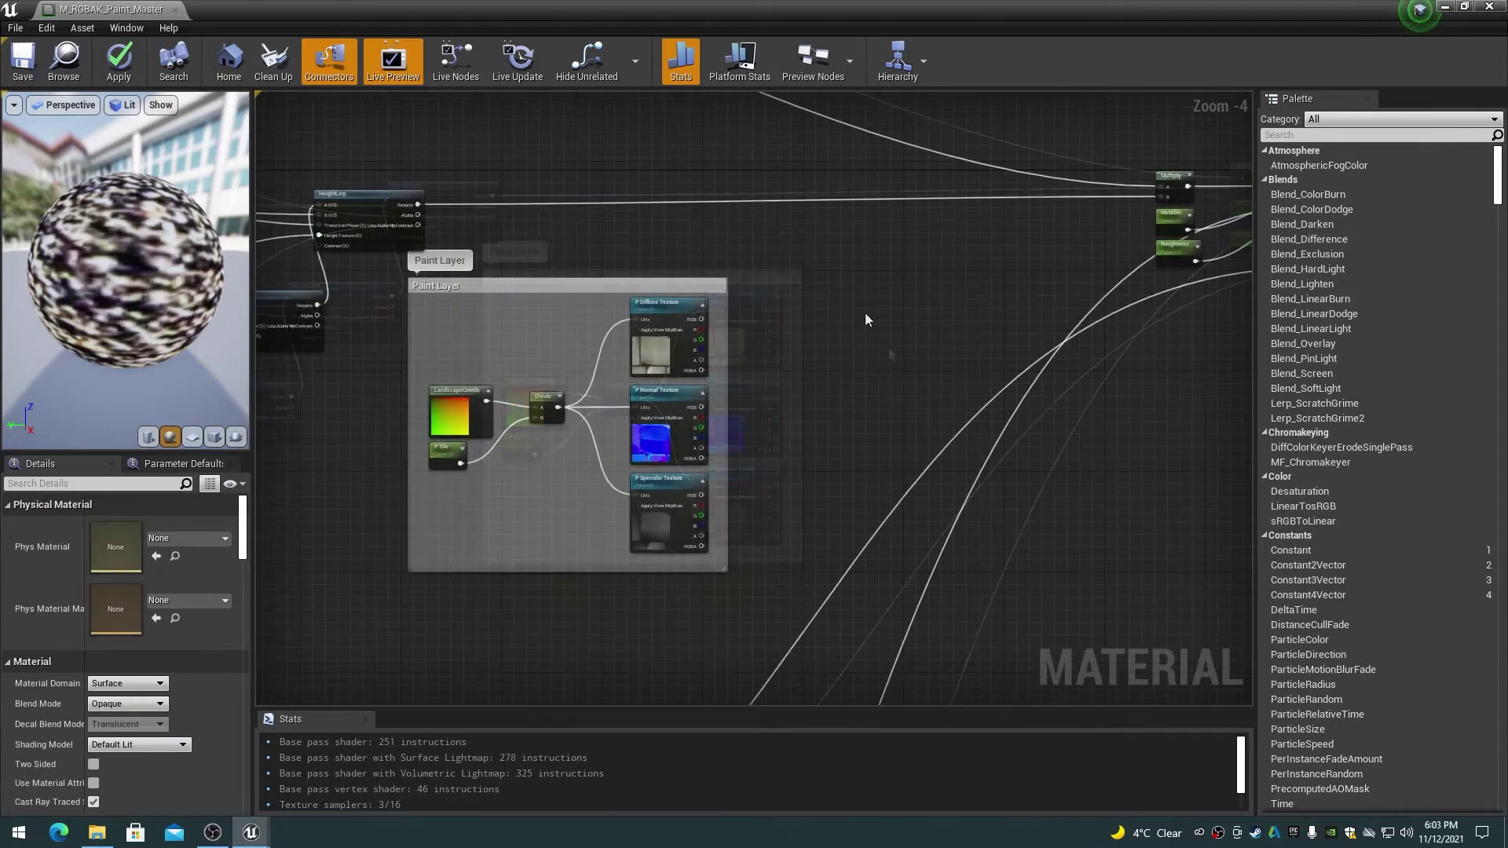
{"action": "right_click", "coordinate": [833, 305]}
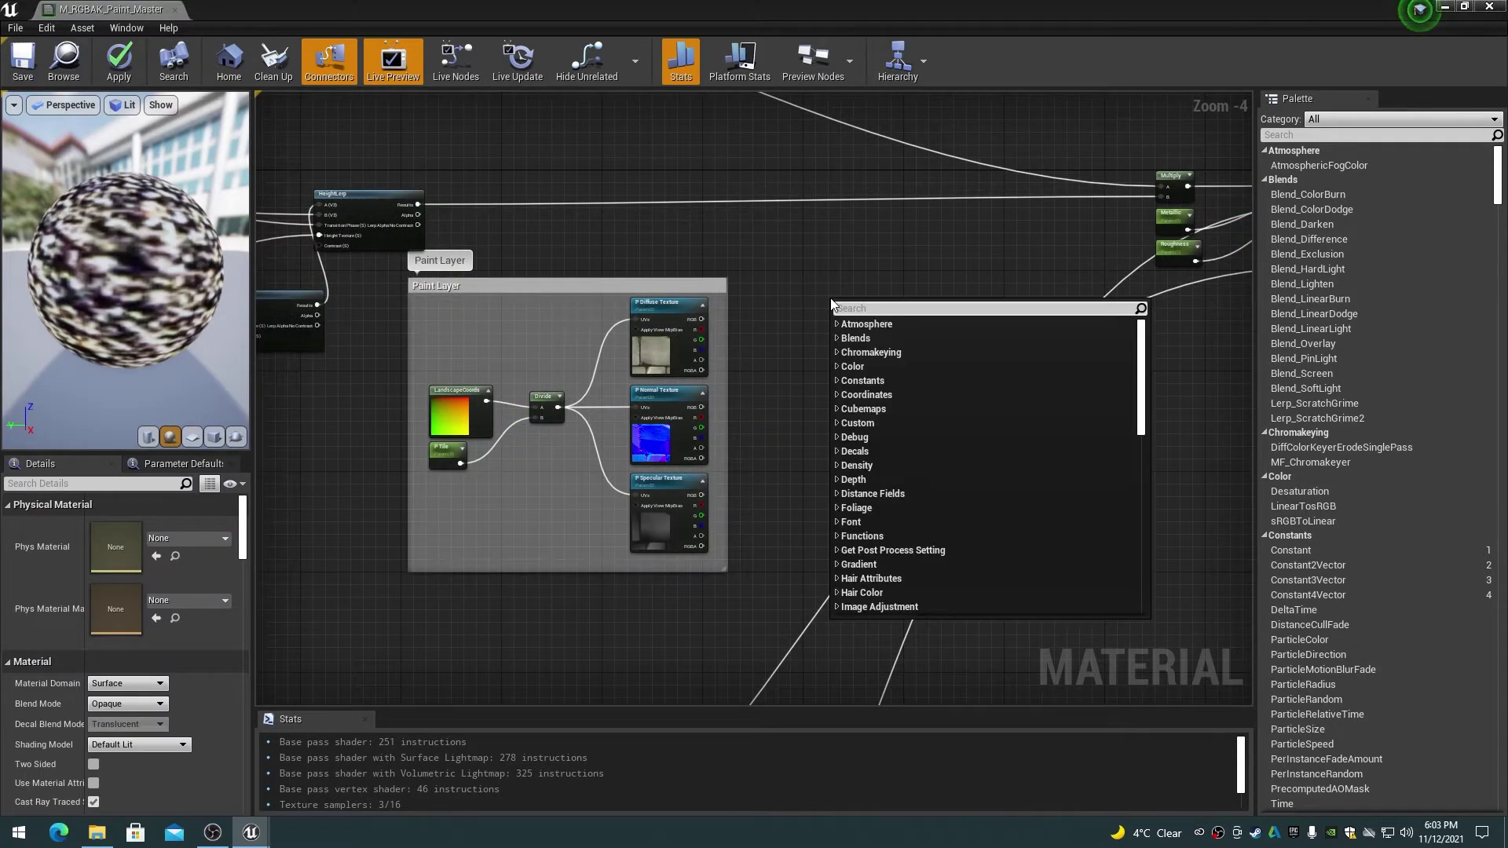
{"action": "type", "text": "landscap"}
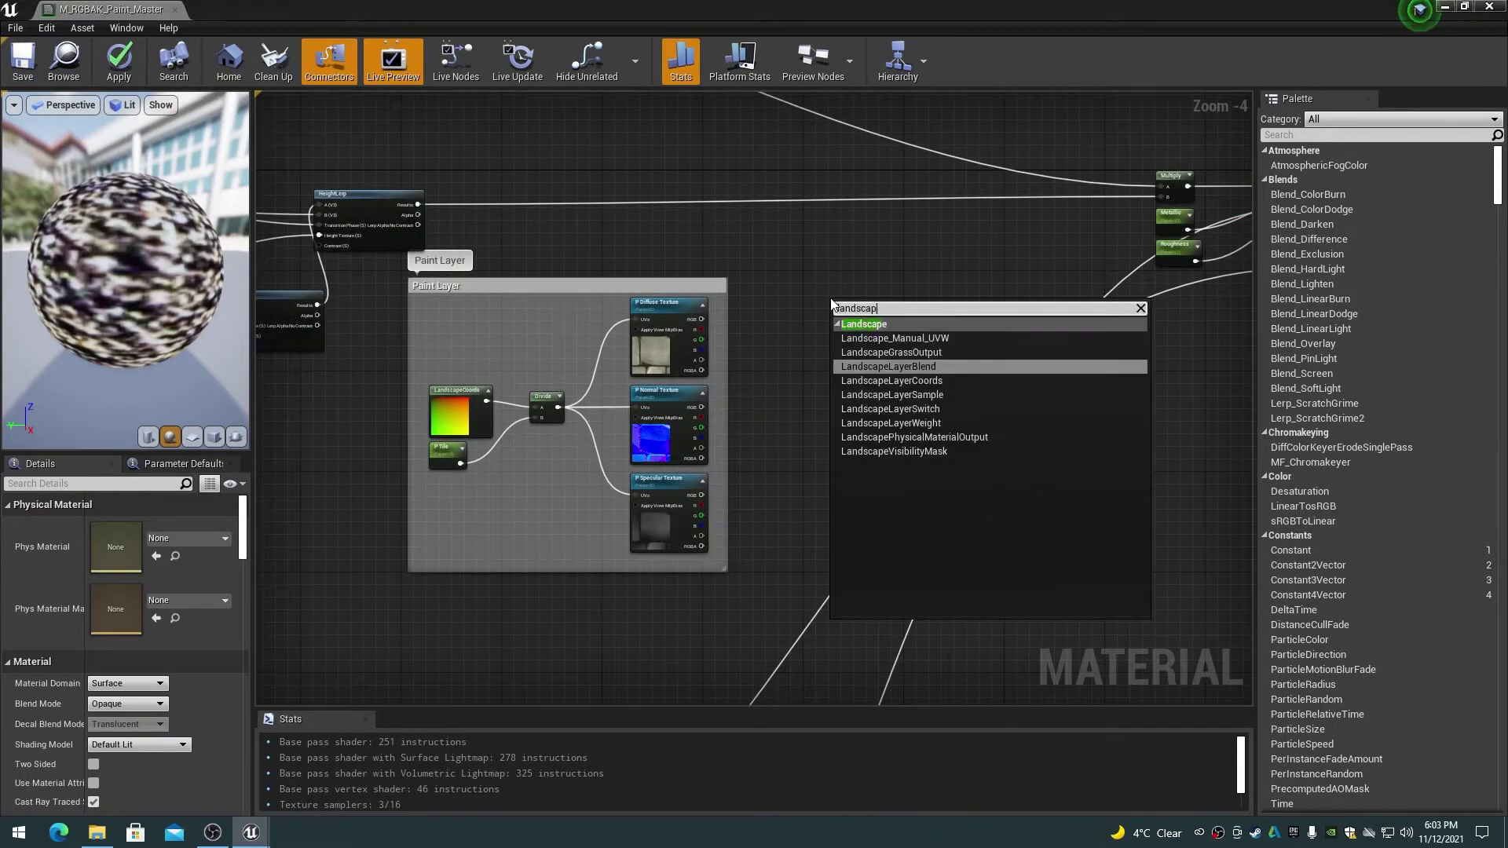
{"action": "type", "text": "e"}
{"action": "left_click", "coordinate": [893, 367]}
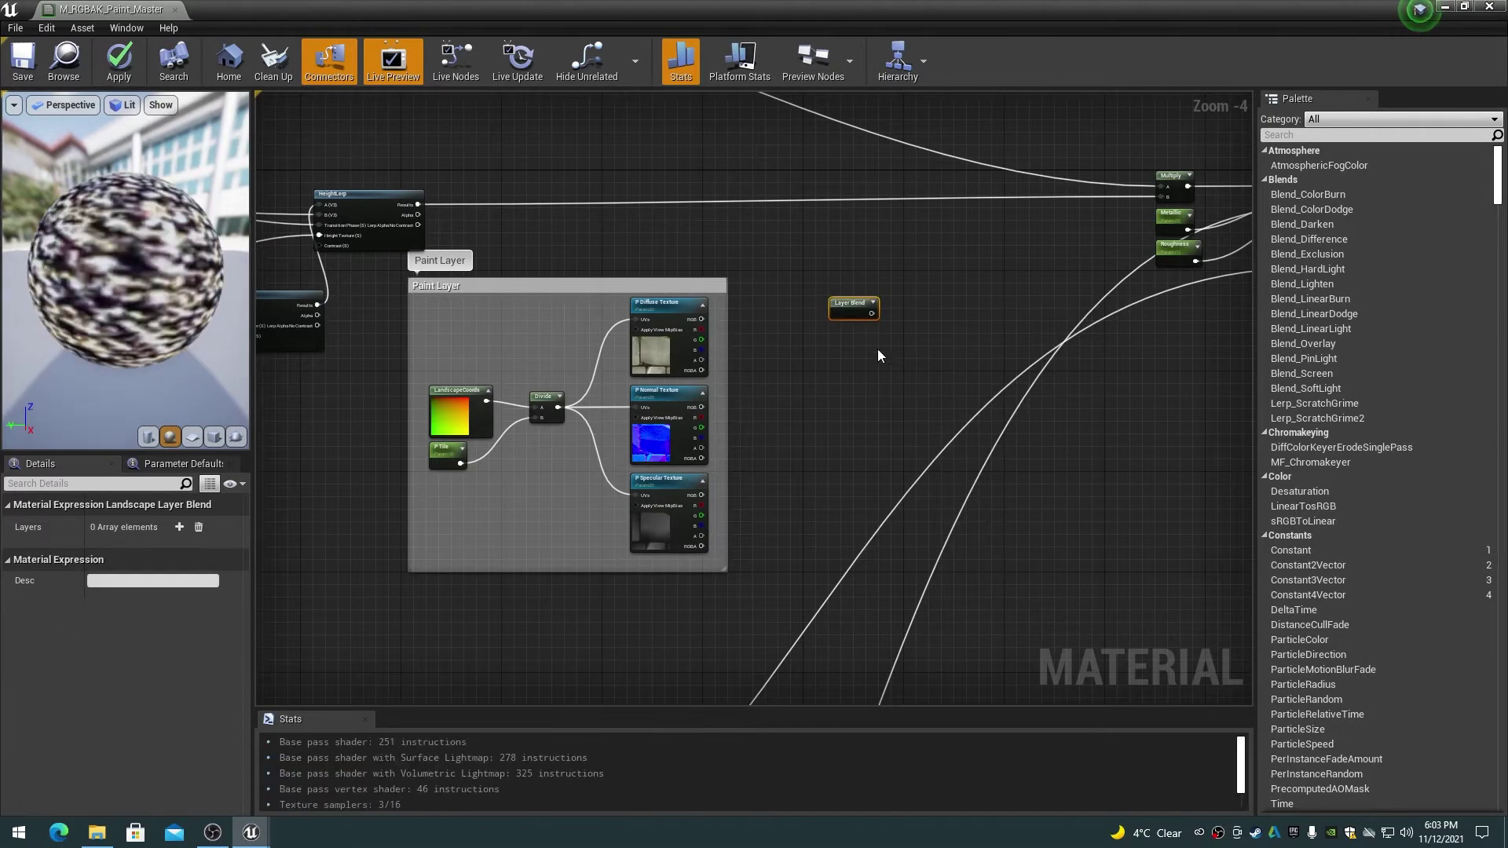
{"action": "left_click_drag", "start_coordinate": [853, 305], "coordinate": [926, 278]}
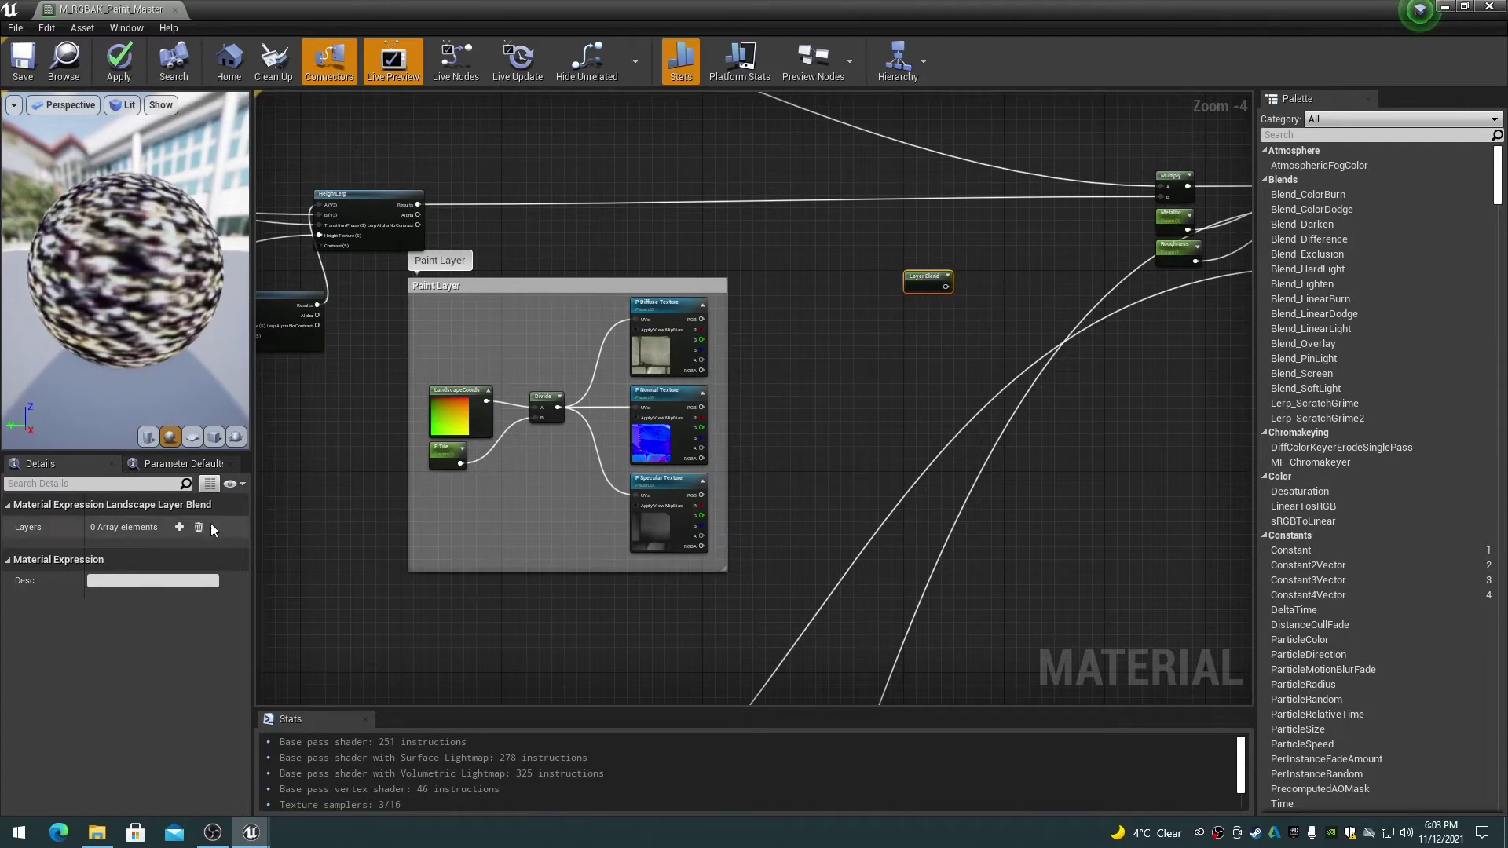
Add two layers to the Layer Blend node and name them RGBAK and Paint
{"action": "left_click", "coordinate": [178, 527]}
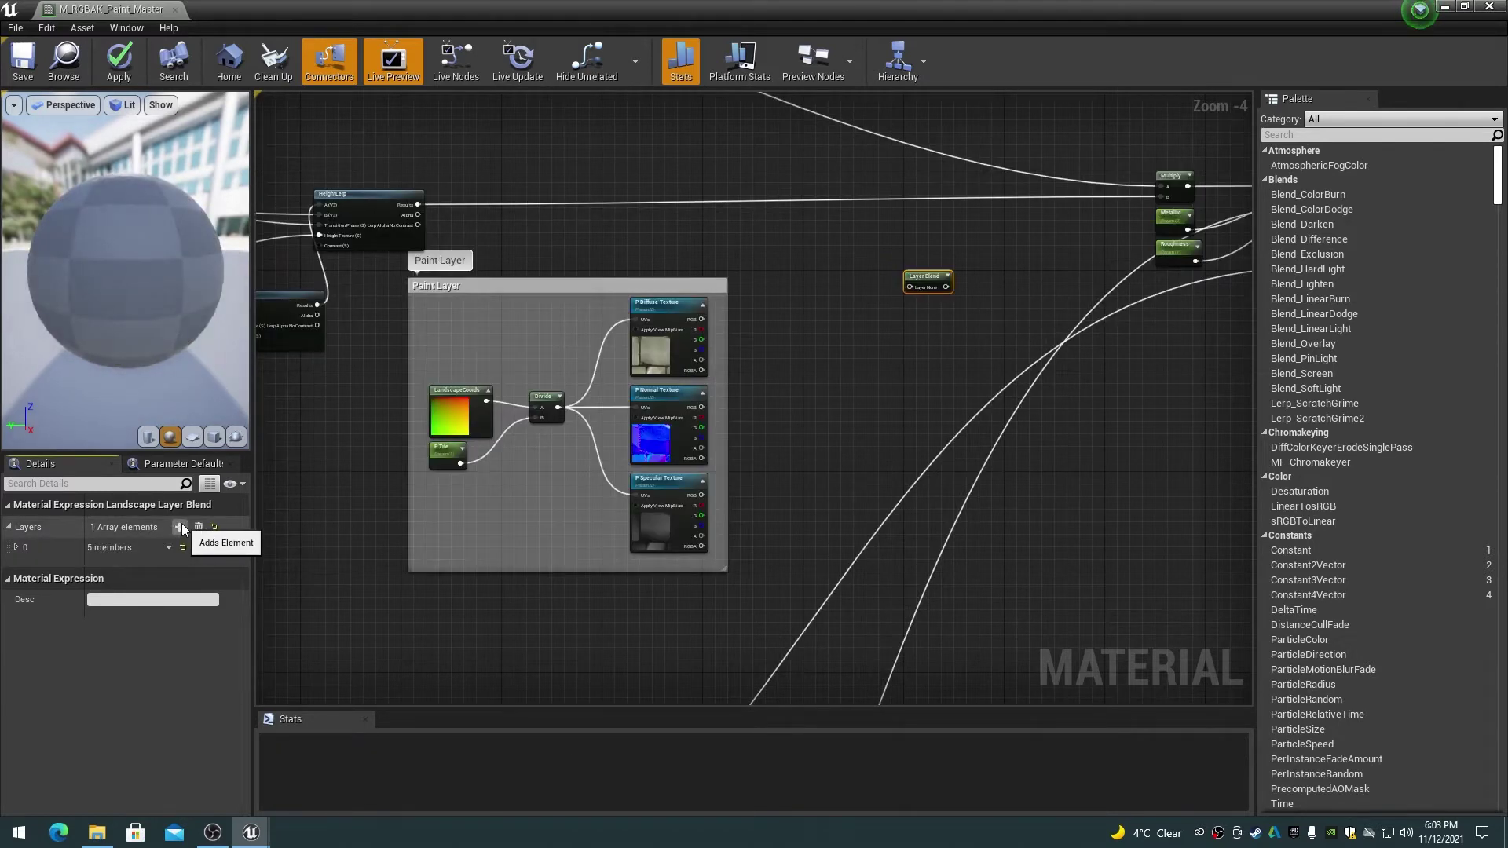
{"action": "left_click", "coordinate": [178, 527]}
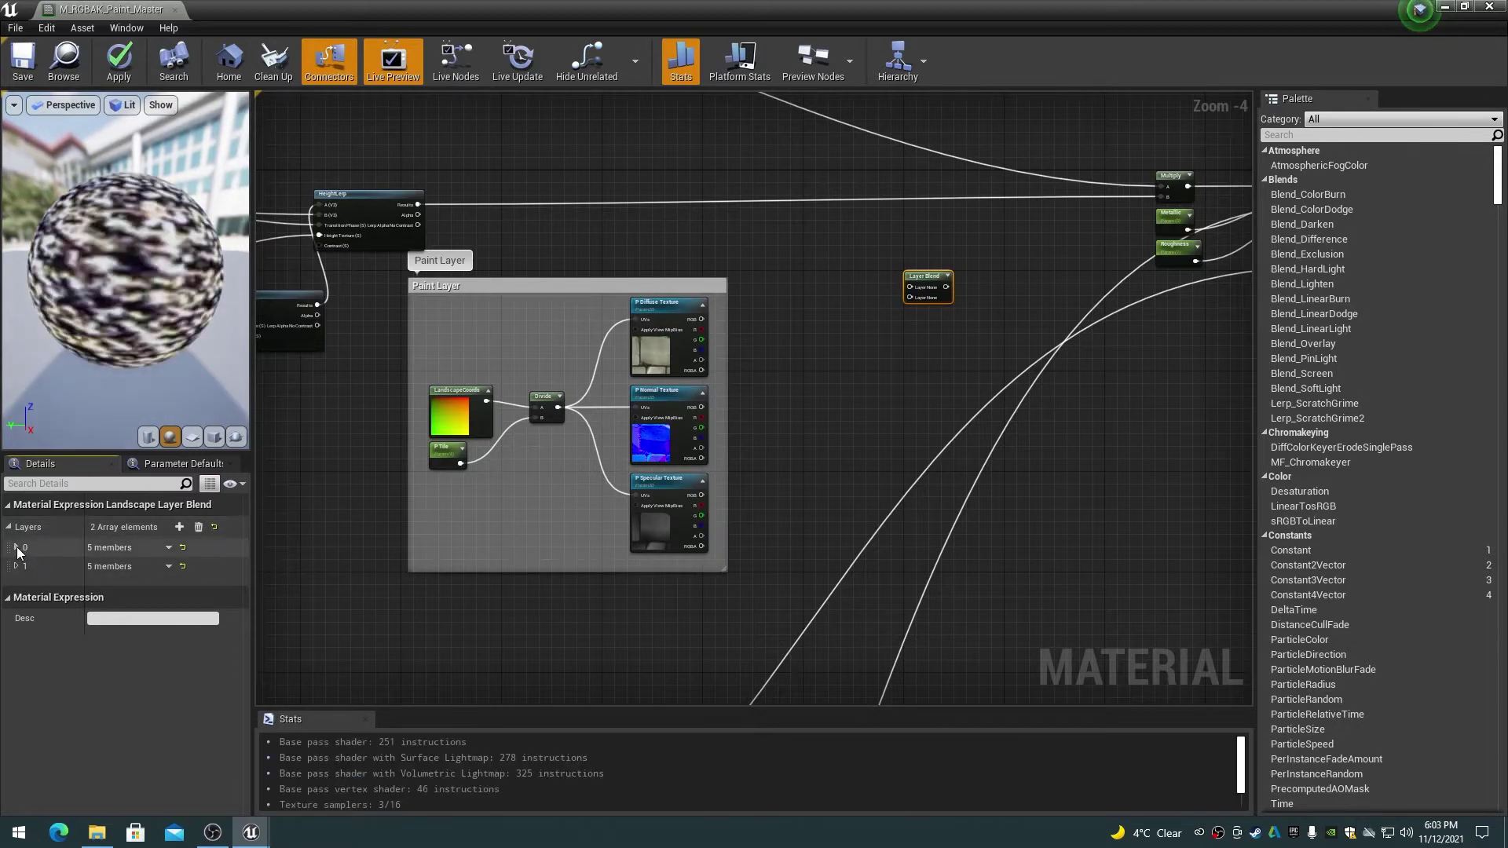
{"action": "left_click", "coordinate": [16, 548]}
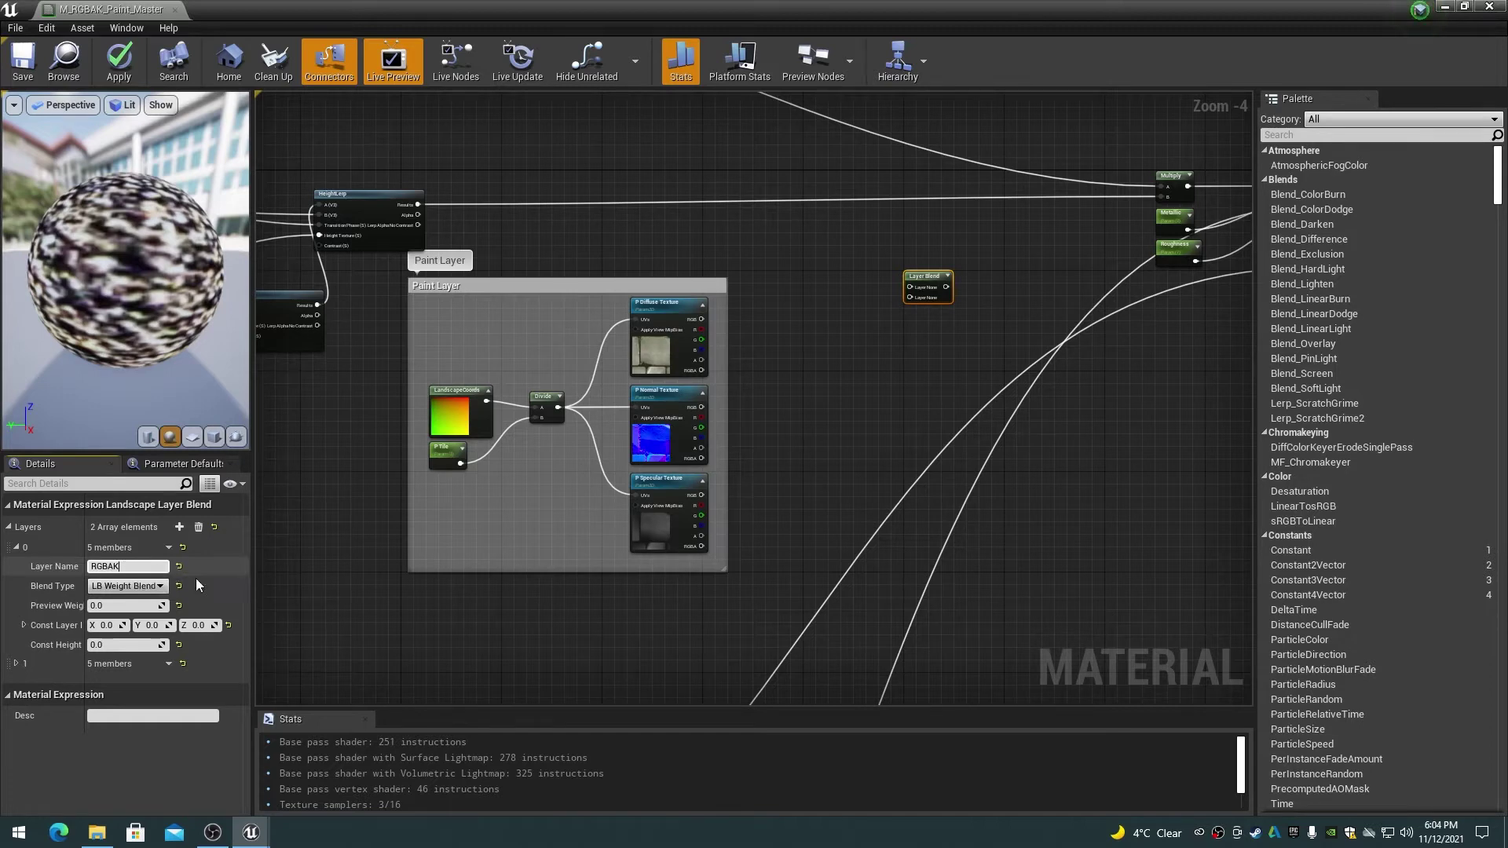
{"action": "left_click", "coordinate": [15, 664]}
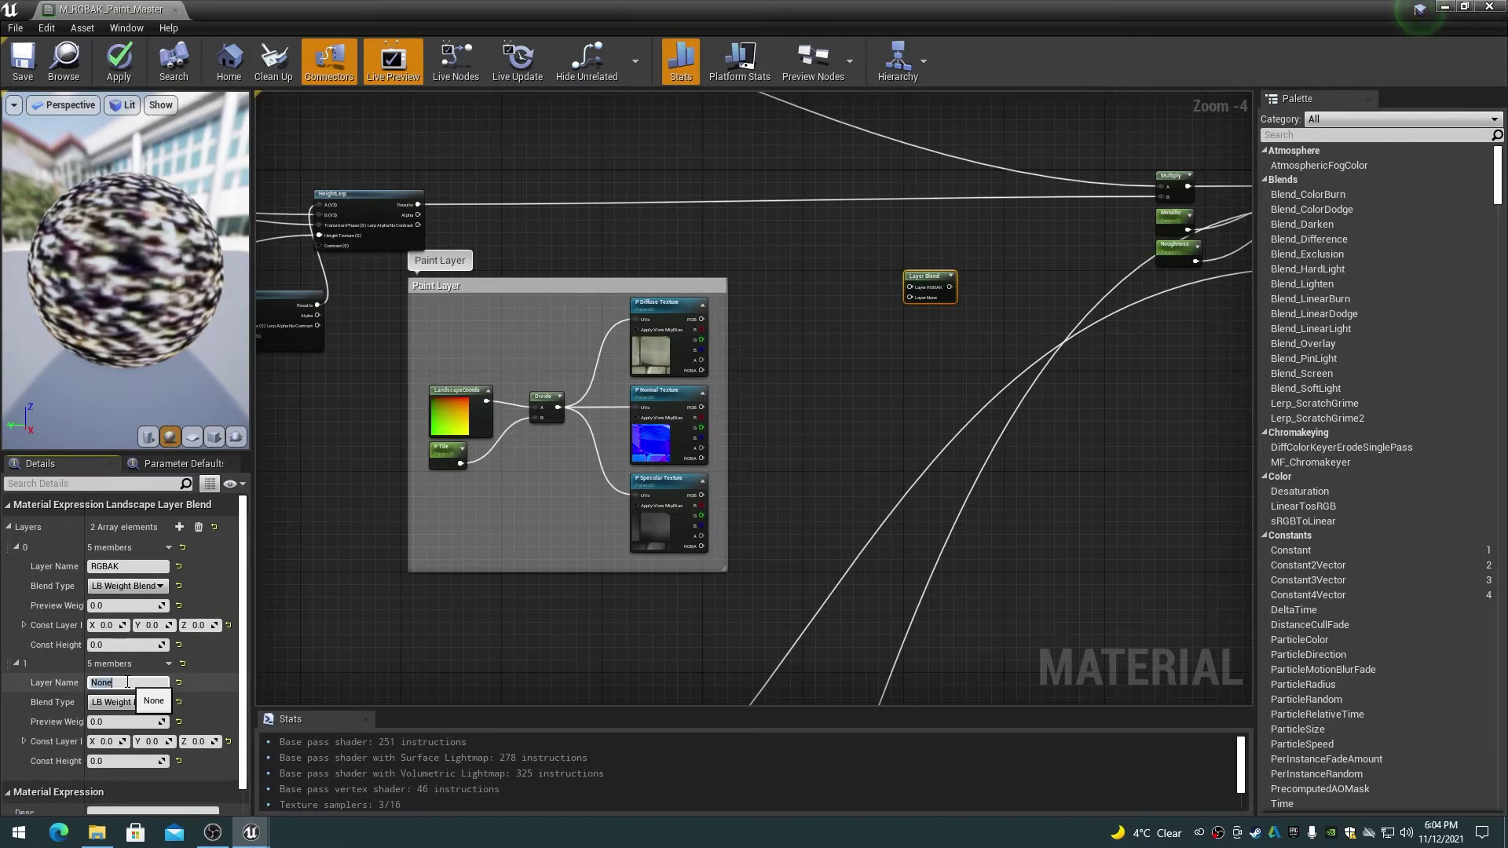
Set the RGBAK layer's preview weight to 1.0, then duplicate the Layer Blend node twice and stack the copies below the original
{"action": "left_click", "coordinate": [127, 606]}
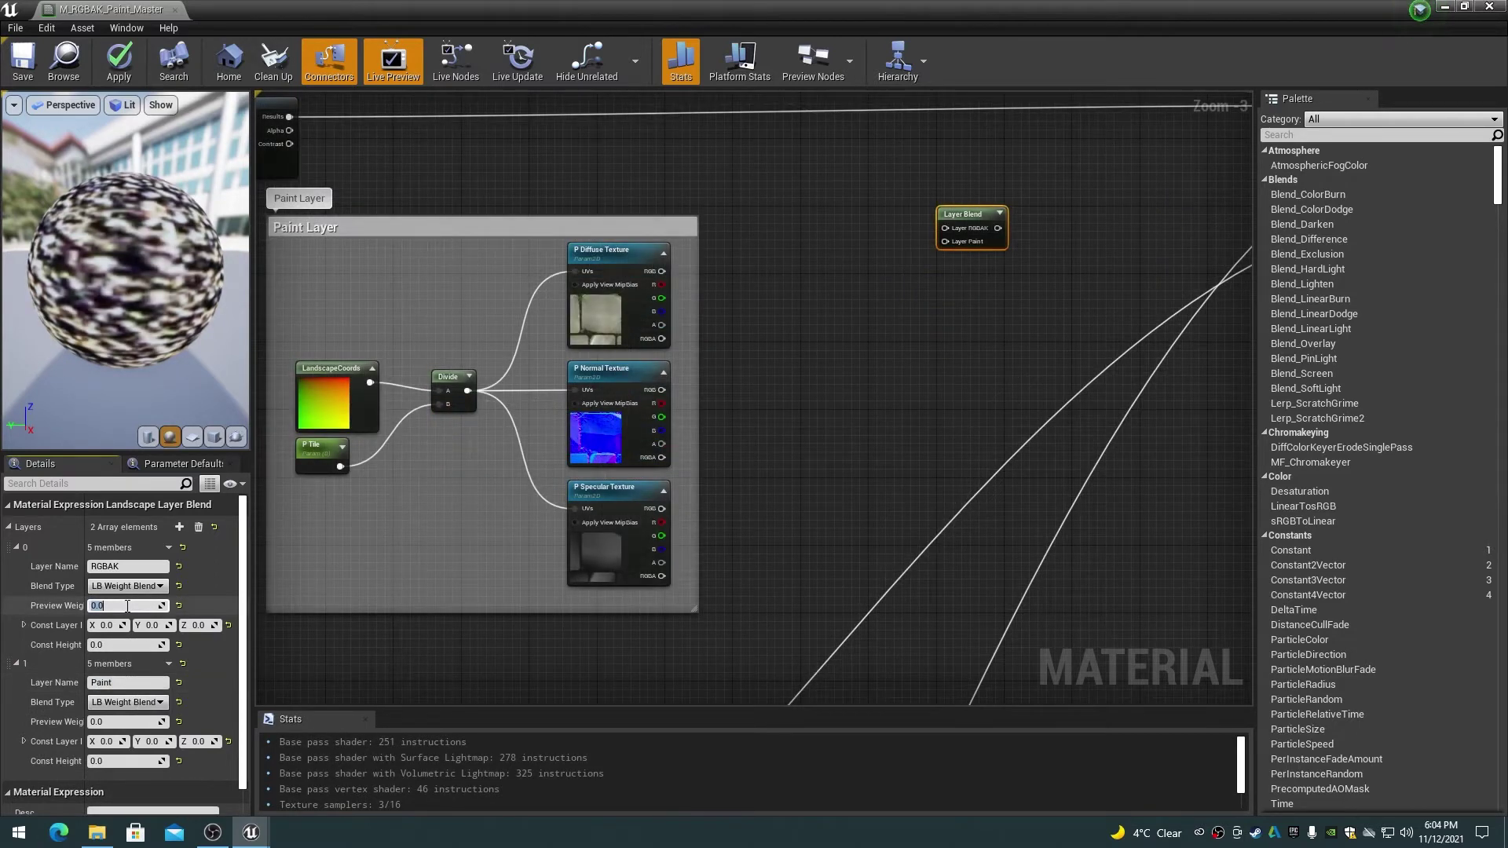
{"action": "left_click", "coordinate": [127, 606]}
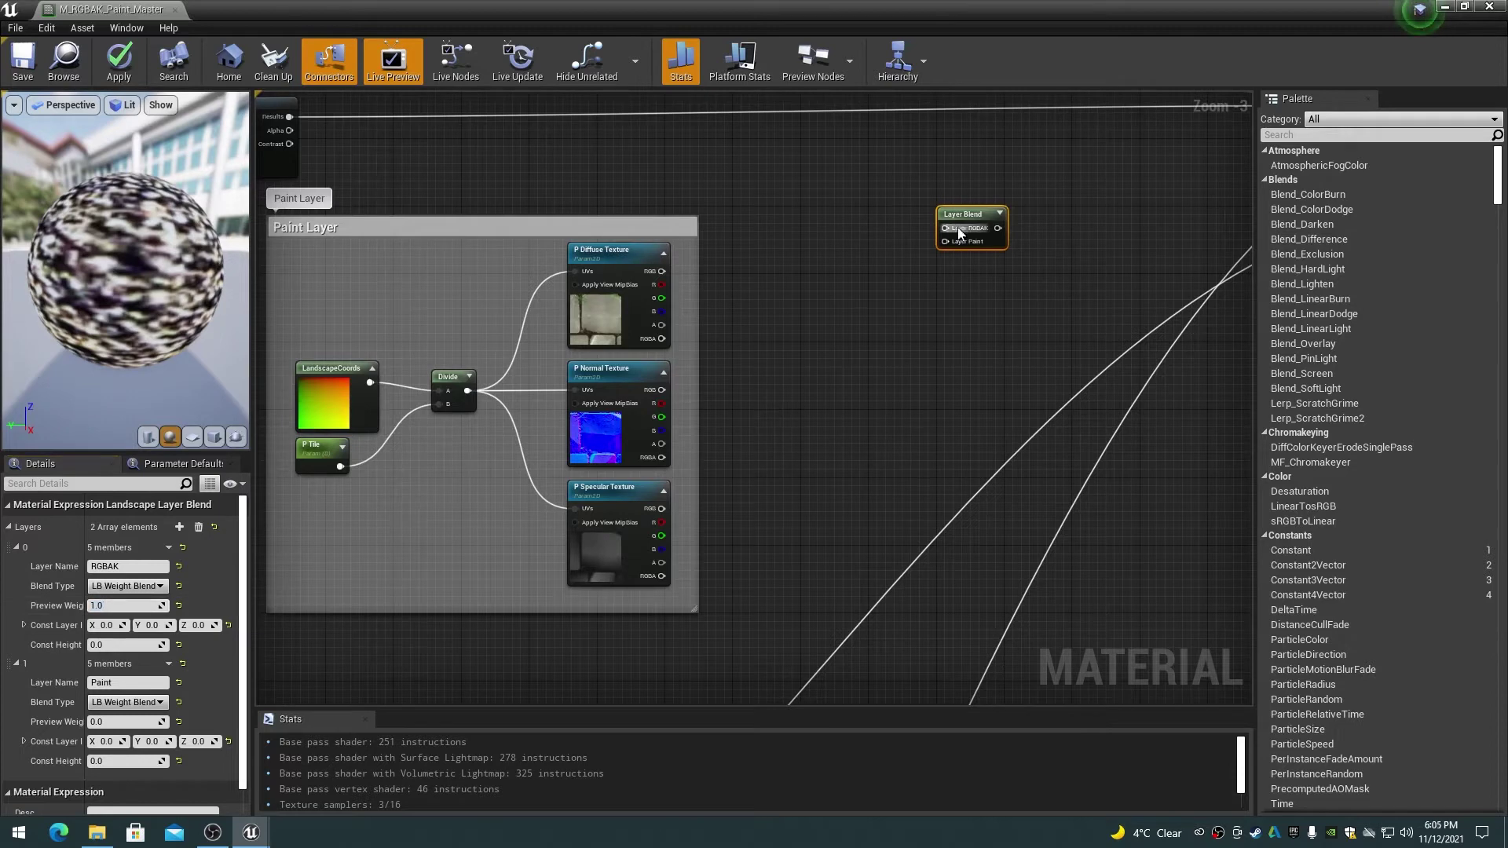
{"action": "key", "text": "ctrl+w"}
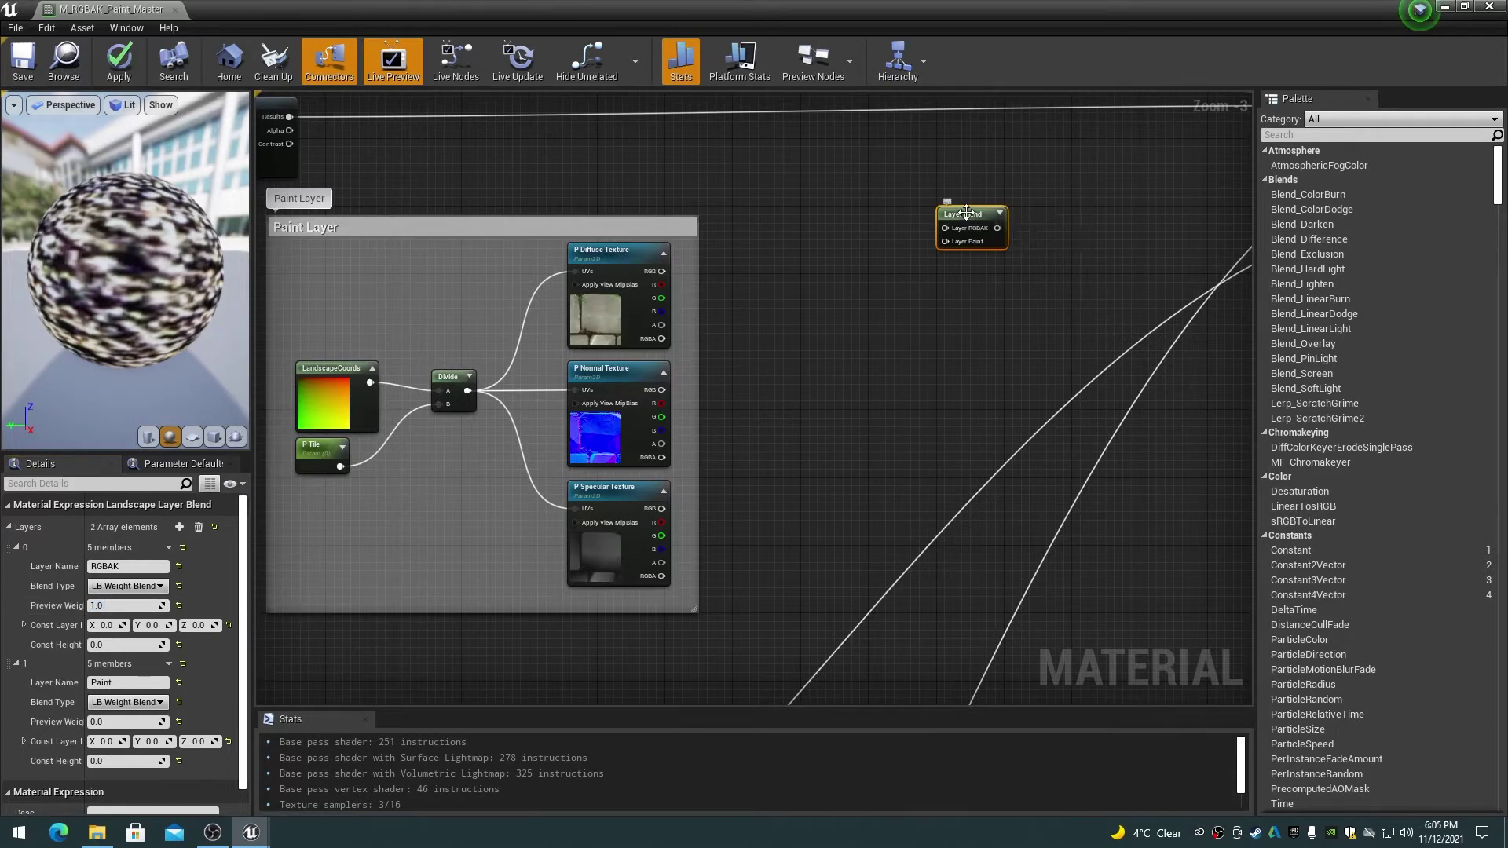
{"action": "left_click_drag", "start_coordinate": [1018, 224], "coordinate": [983, 281]}
{"action": "key", "text": "ctrl+w"}
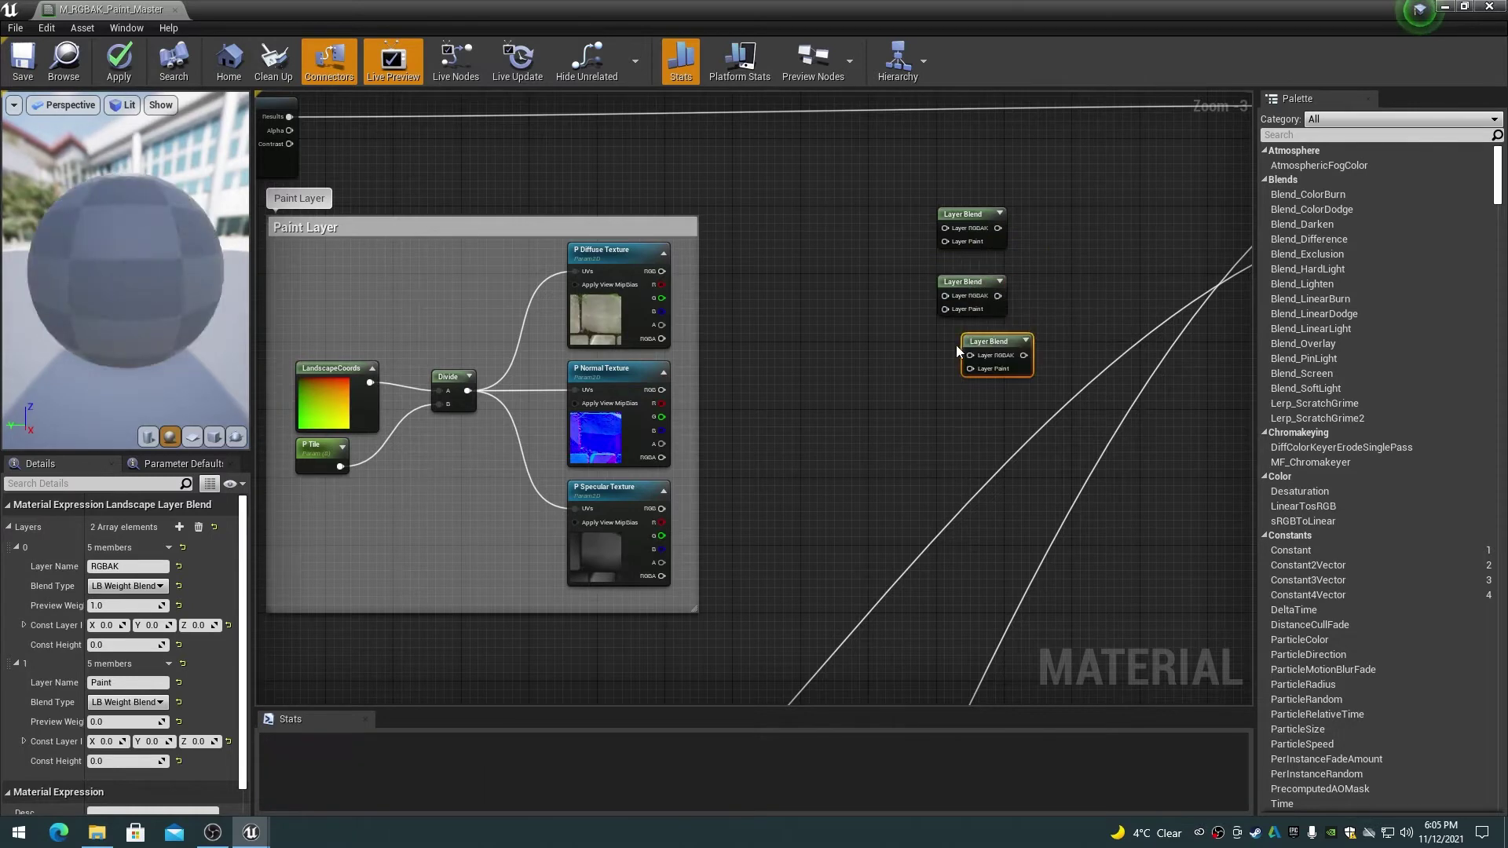
{"action": "left_click", "coordinate": [901, 318]}
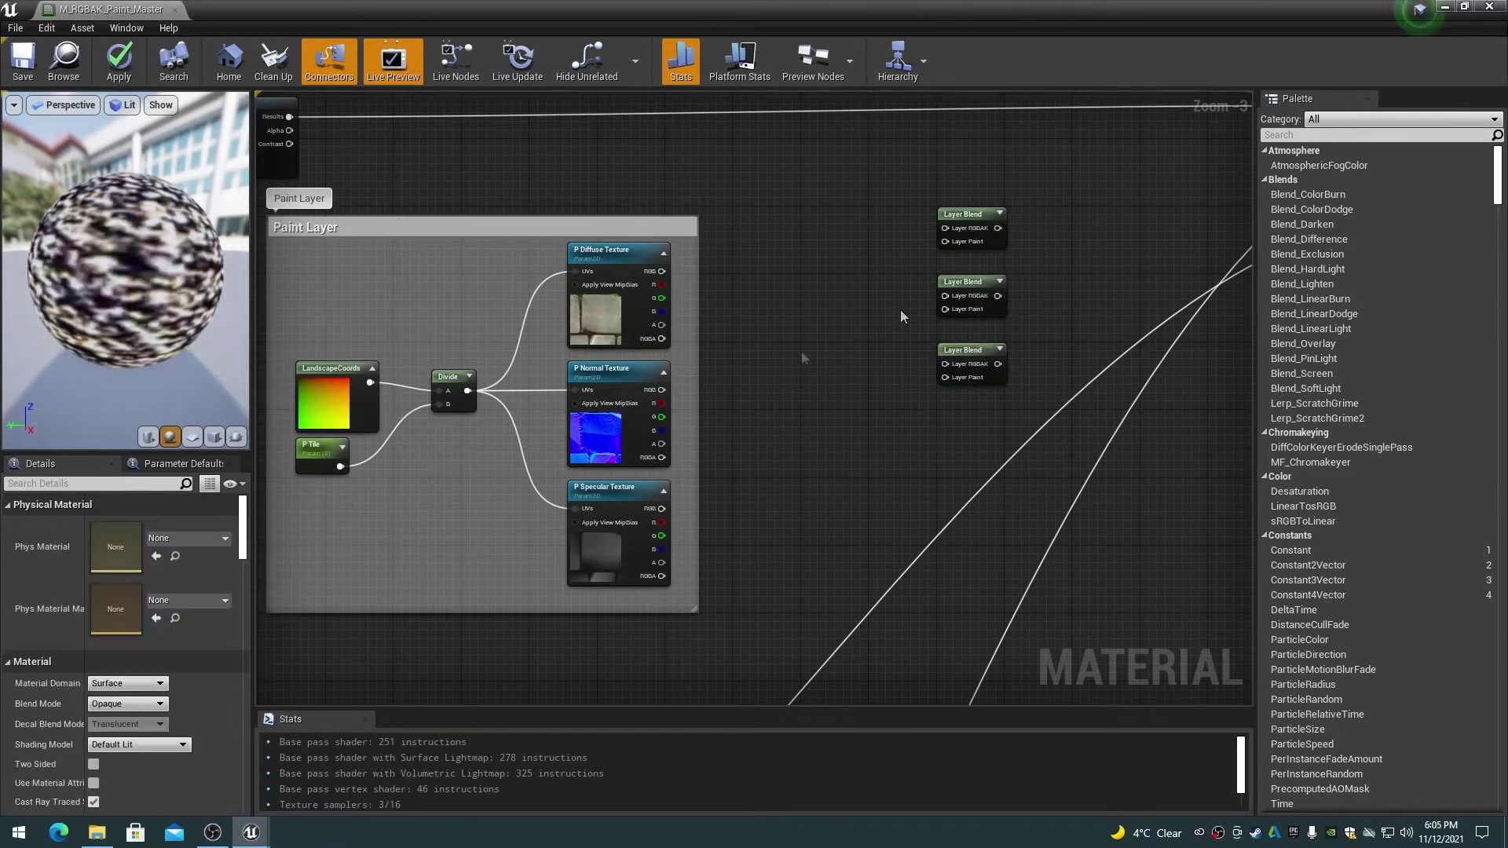
Connect the Multiply output to the first Layer Blend's RGBAK input and the P Diffuse Texture's RGB output to its Paint input
{"action": "right_click_drag", "start_coordinate": [835, 267], "coordinate": [492, 528]}
{"action": "left_click_drag", "start_coordinate": [967, 339], "coordinate": [605, 487]}
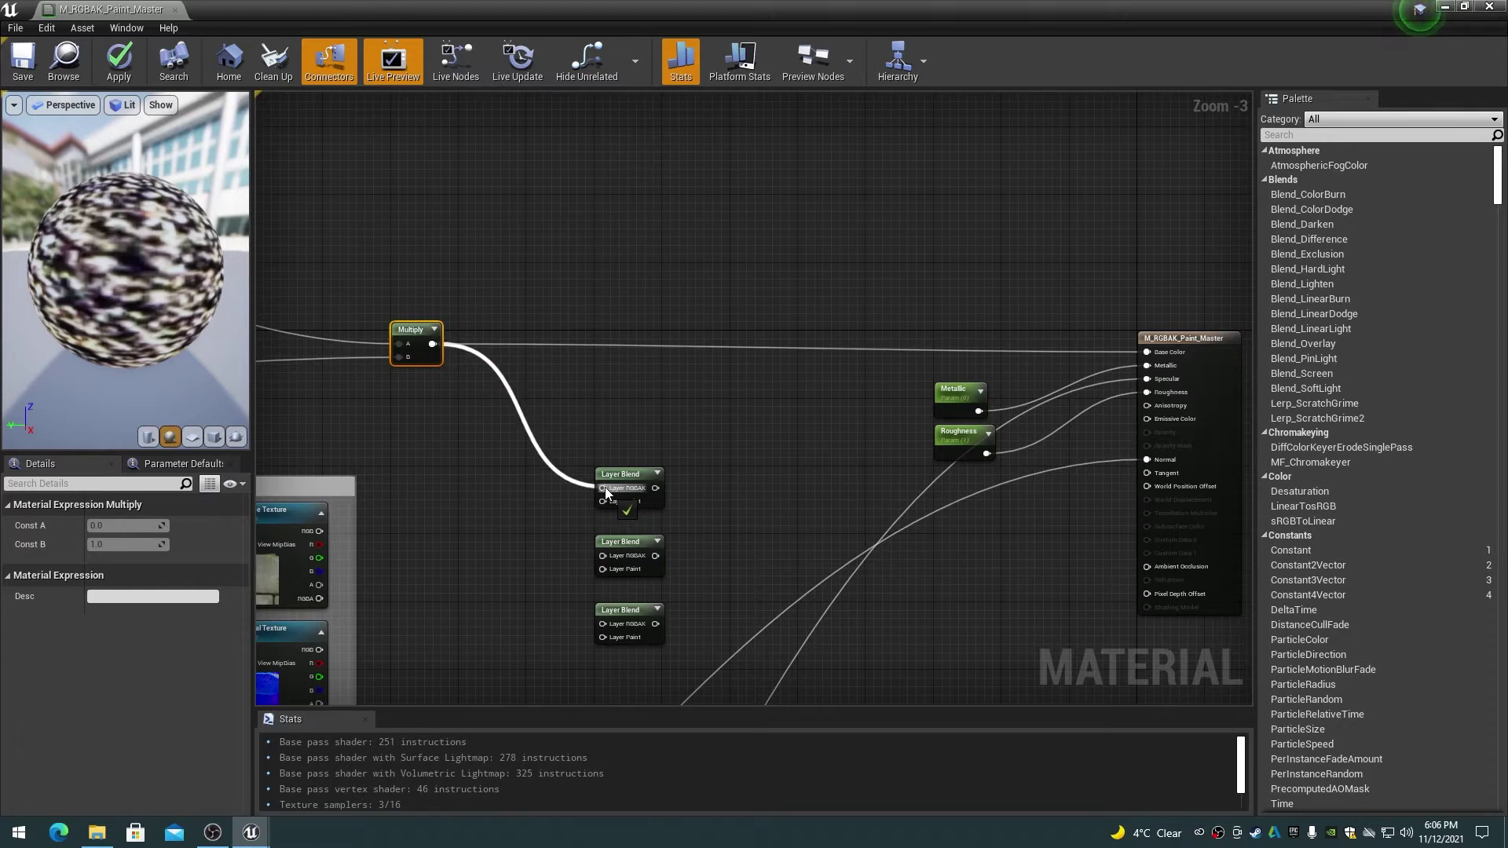
{"action": "right_click_drag", "start_coordinate": [509, 561], "coordinate": [798, 300]}
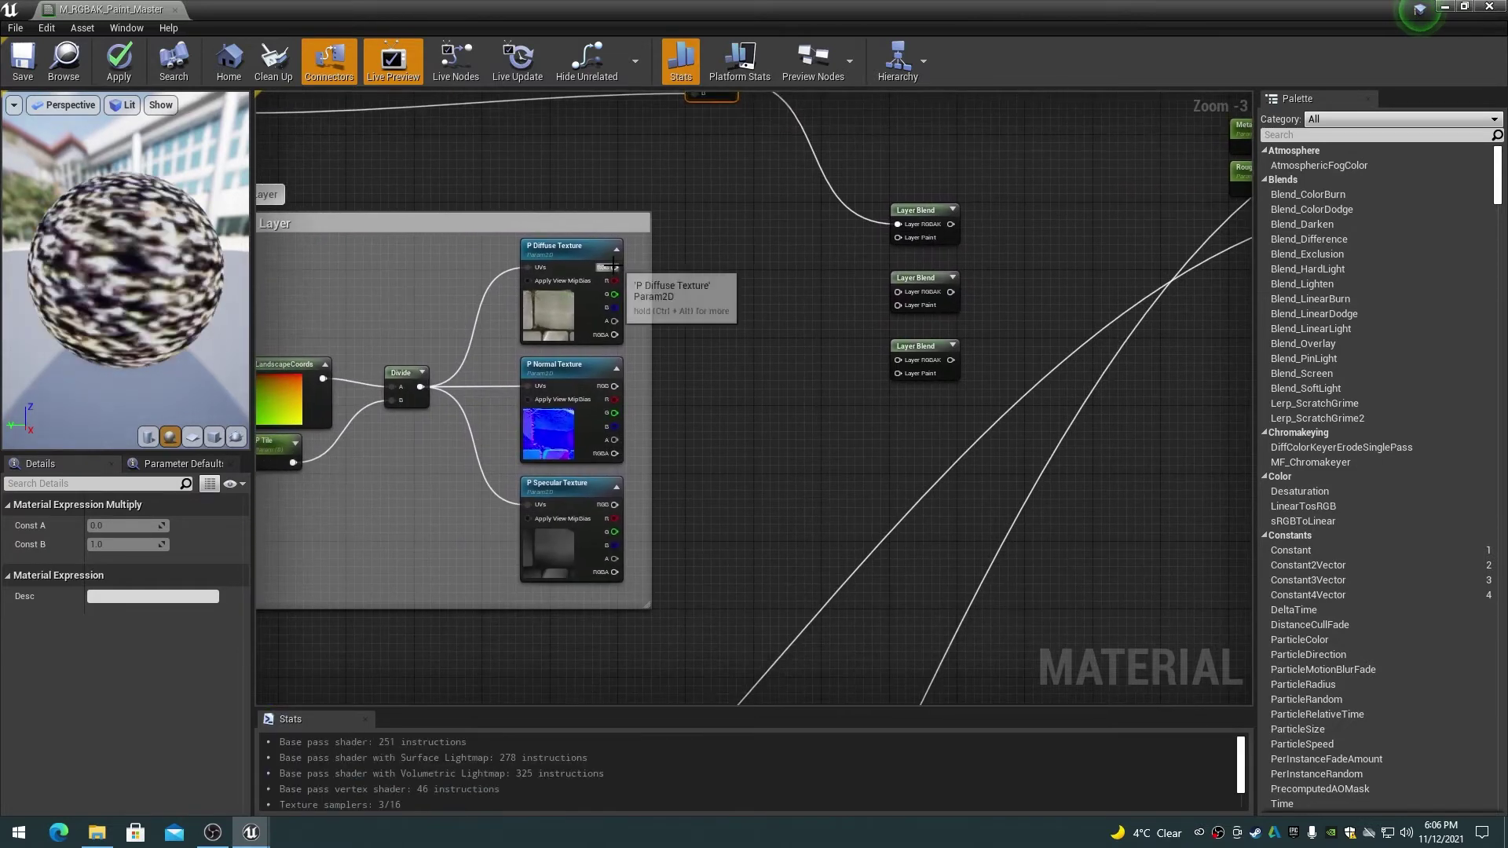
{"action": "left_click_drag", "start_coordinate": [614, 267], "coordinate": [900, 237]}
Connect the final normal HeightLerp result to the second Layer Blend's RGBAK input and P Normal Texture's RGB output to its Paint input
{"action": "mouse_move", "coordinate": [795, 473]}
{"action": "right_mouse_down"}
{"action": "mouse_move", "coordinate": [793, 408]}
{"action": "mouse_move", "coordinate": [872, 99]}
{"action": "right_mouse_up"}
{"action": "right_click_drag", "start_coordinate": [817, 393], "coordinate": [801, 157]}
{"action": "right_click_drag", "start_coordinate": [597, 495], "coordinate": [591, 379]}
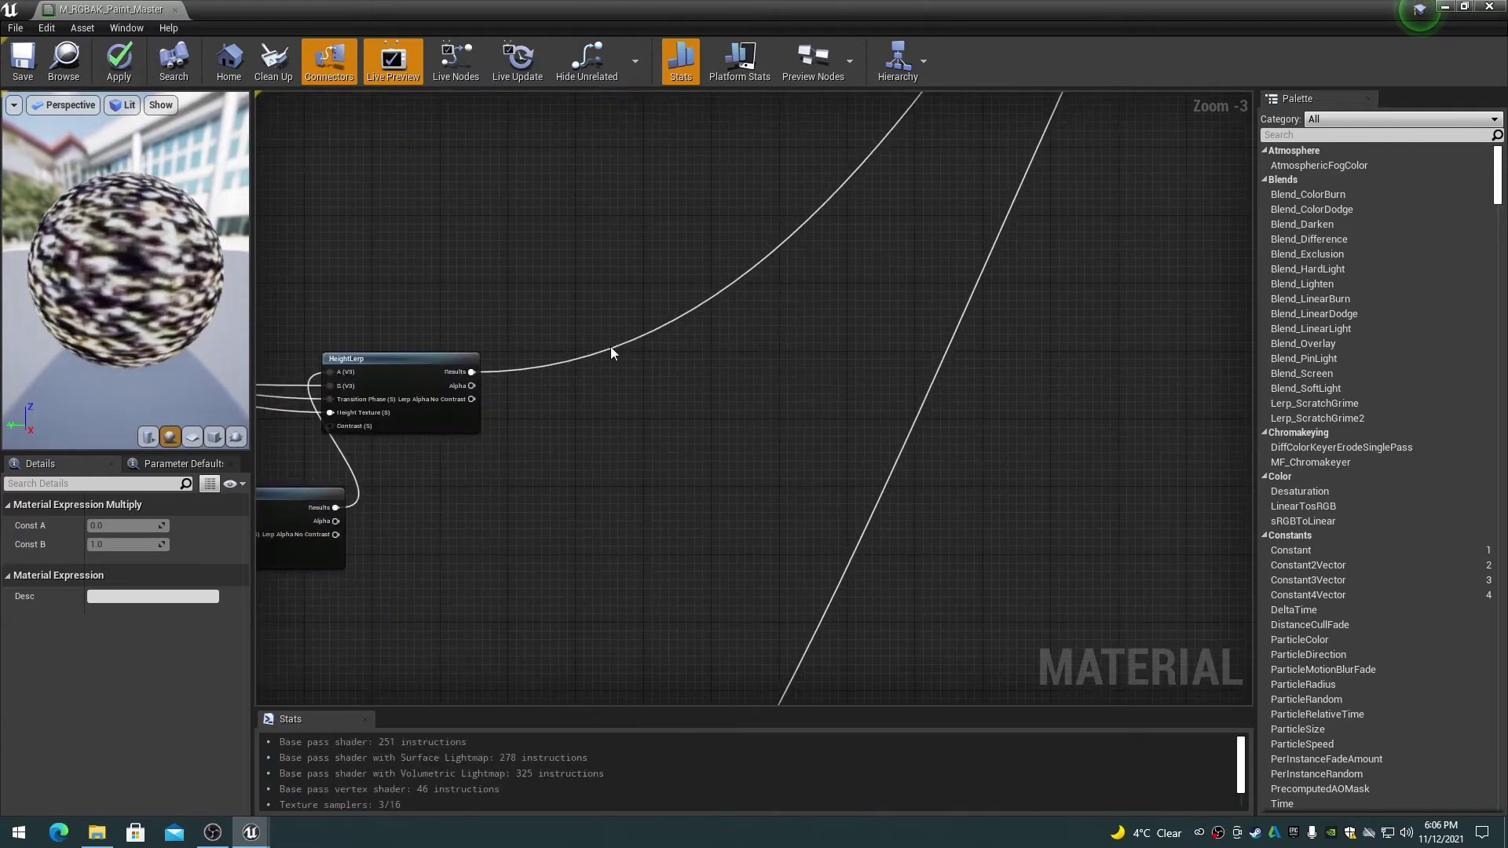
{"action": "left_click_drag", "start_coordinate": [471, 371], "coordinate": [676, 386]}
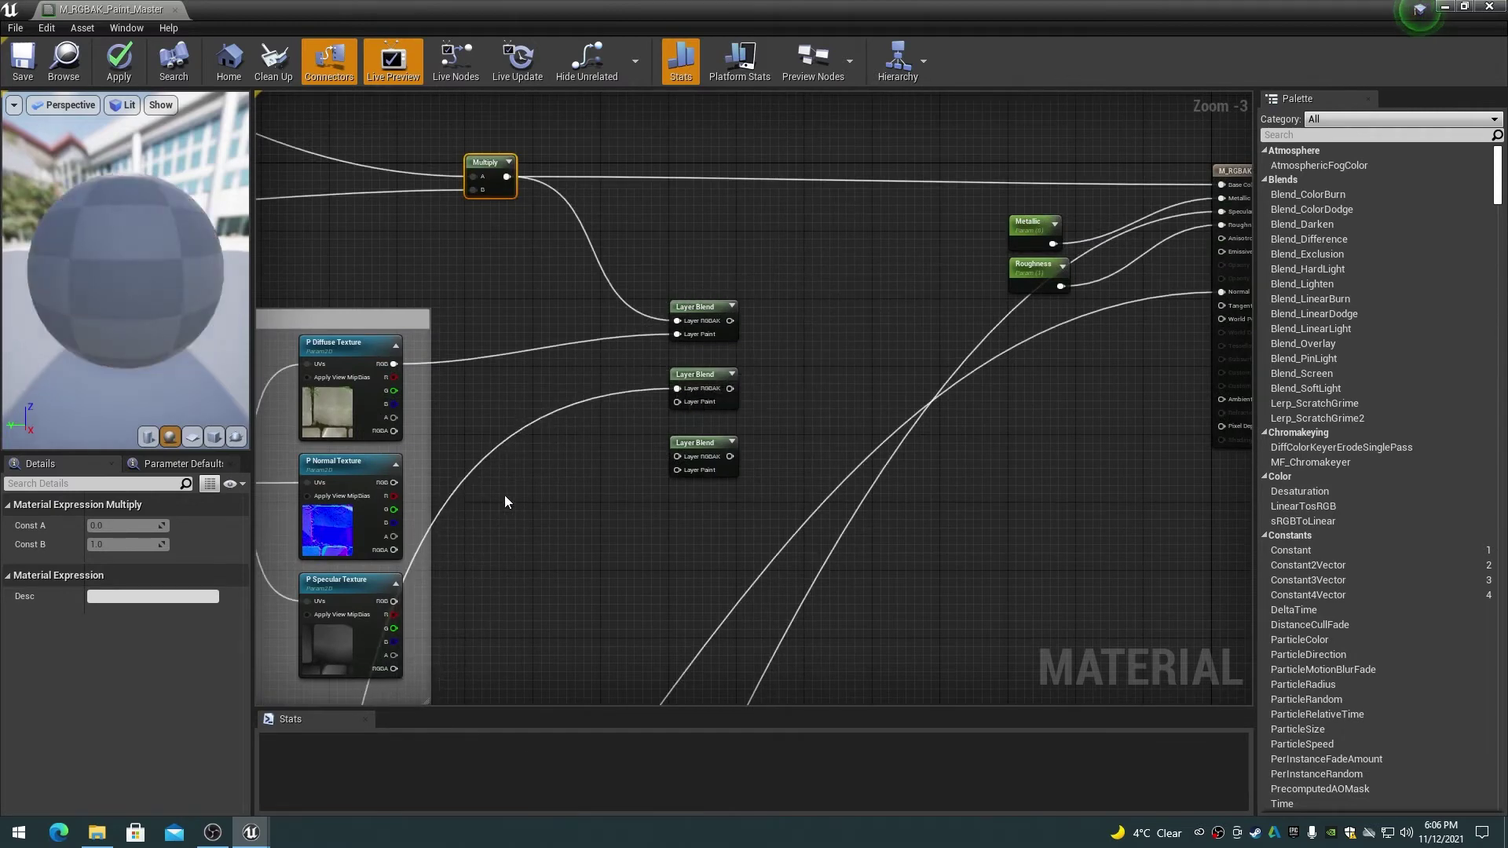
{"action": "mouse_move", "coordinate": [393, 483]}
{"action": "left_mouse_down"}
{"action": "mouse_move", "coordinate": [605, 446]}
{"action": "mouse_move", "coordinate": [680, 403]}
{"action": "left_mouse_up"}
Connect the final specular HeightLerp result to the third Layer Blend's RGBAK input and P Specular Texture's RGB output to its Paint input
{"action": "mouse_move", "coordinate": [611, 537]}
{"action": "right_mouse_down"}
{"action": "mouse_move", "coordinate": [723, 262]}
{"action": "mouse_move", "coordinate": [678, 481]}
{"action": "mouse_move", "coordinate": [741, 397]}
{"action": "mouse_move", "coordinate": [784, 410]}
{"action": "mouse_move", "coordinate": [804, 289]}
{"action": "right_mouse_up"}
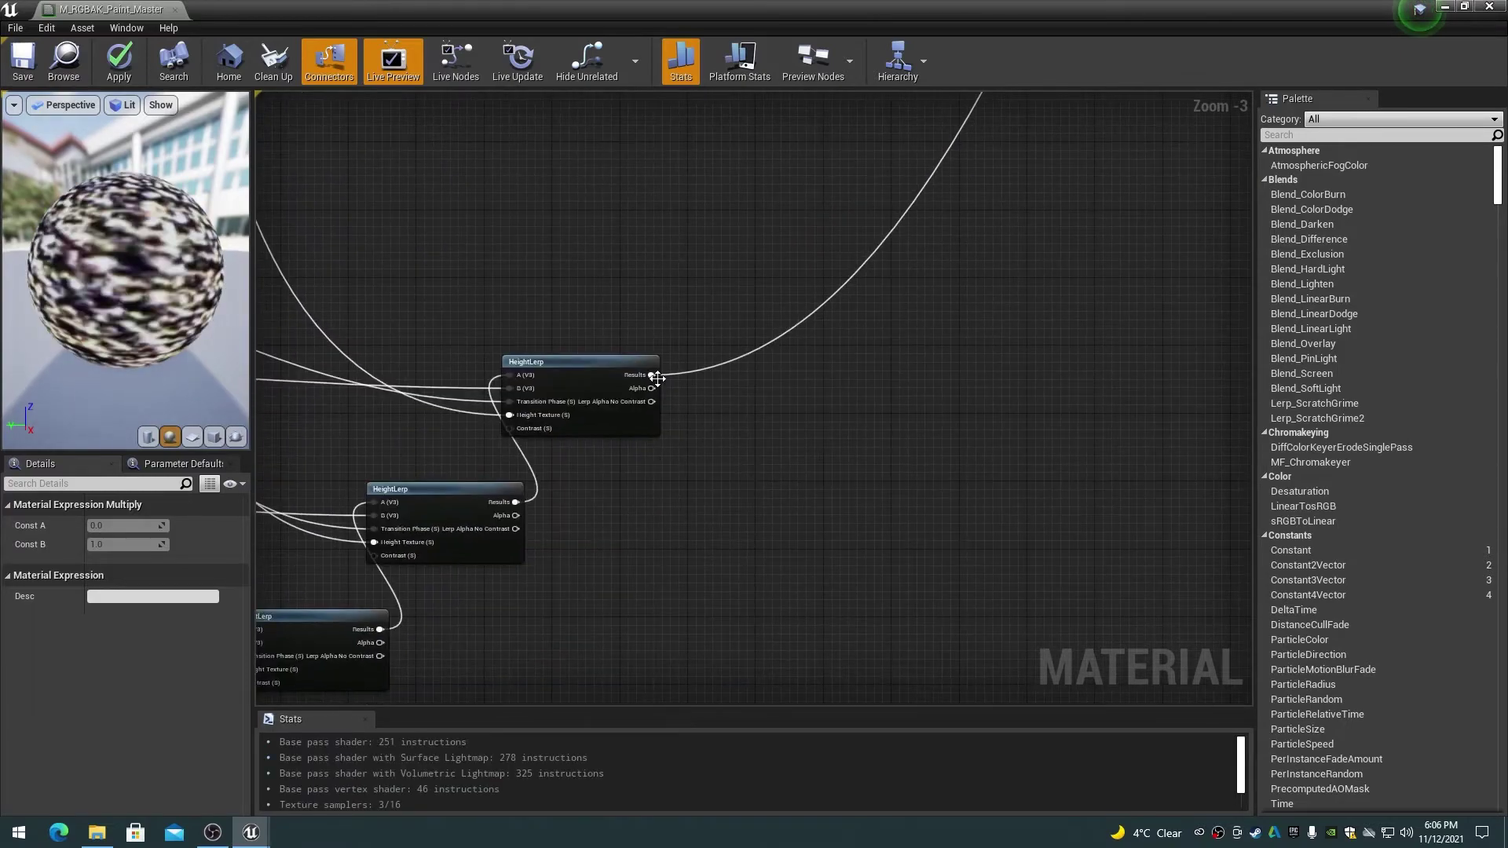
{"action": "left_click_drag", "start_coordinate": [657, 377], "coordinate": [777, 411]}
{"action": "mouse_move", "coordinate": [494, 555]}
{"action": "left_mouse_down"}
{"action": "mouse_move", "coordinate": [655, 517]}
{"action": "mouse_move", "coordinate": [776, 424]}
{"action": "left_mouse_up"}
Connect the three Layer Blend outputs in order to the material's Base Color, Normal and Specular inputs
{"action": "mouse_move", "coordinate": [878, 418]}
{"action": "right_mouse_down"}
{"action": "mouse_move", "coordinate": [851, 380]}
{"action": "mouse_move", "coordinate": [620, 437]}
{"action": "right_mouse_up"}
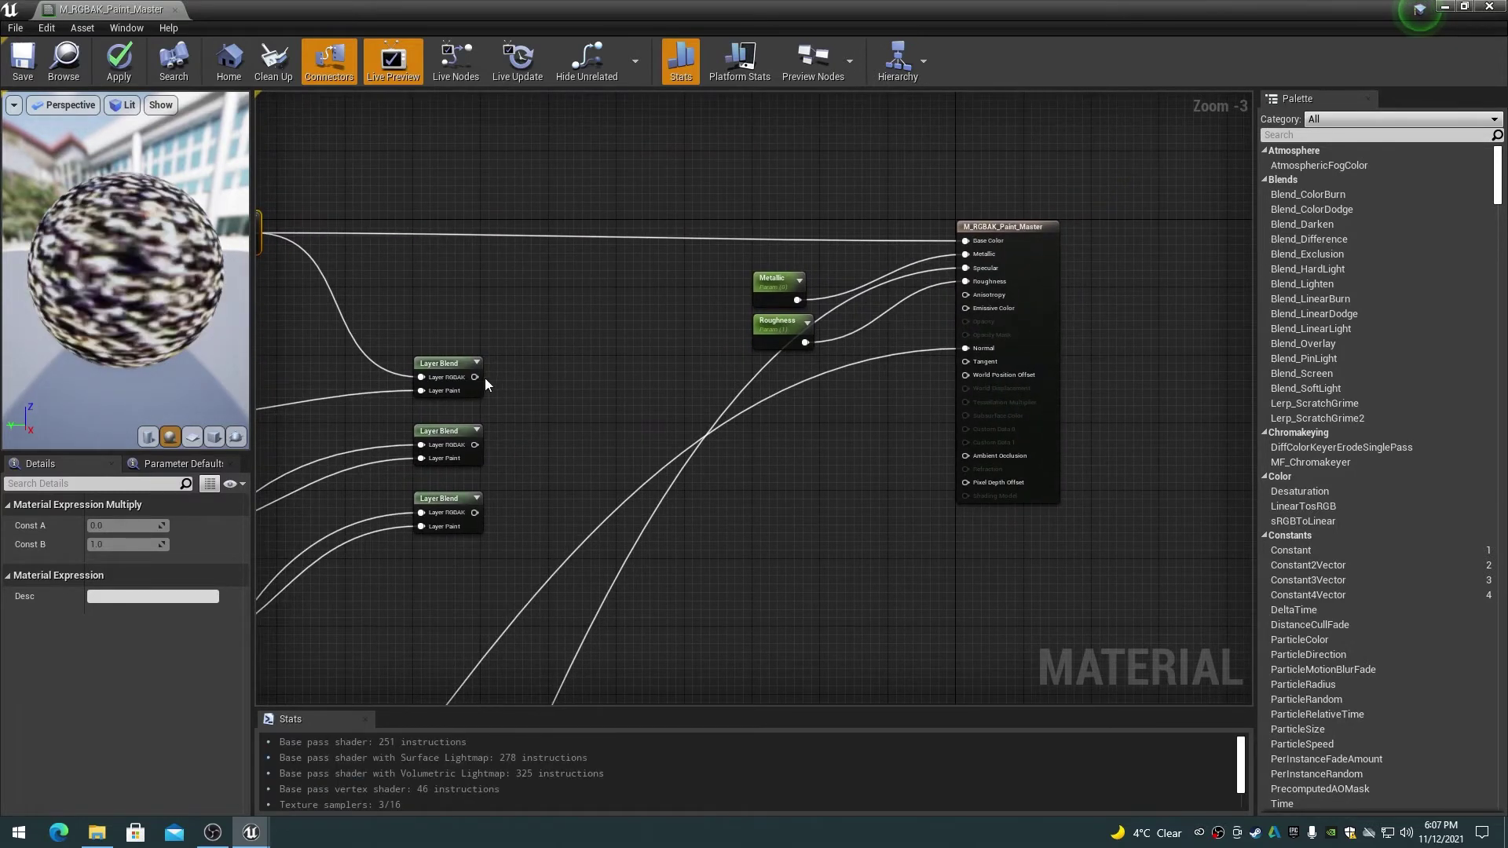
{"action": "left_click_drag", "start_coordinate": [475, 377], "coordinate": [966, 241]}
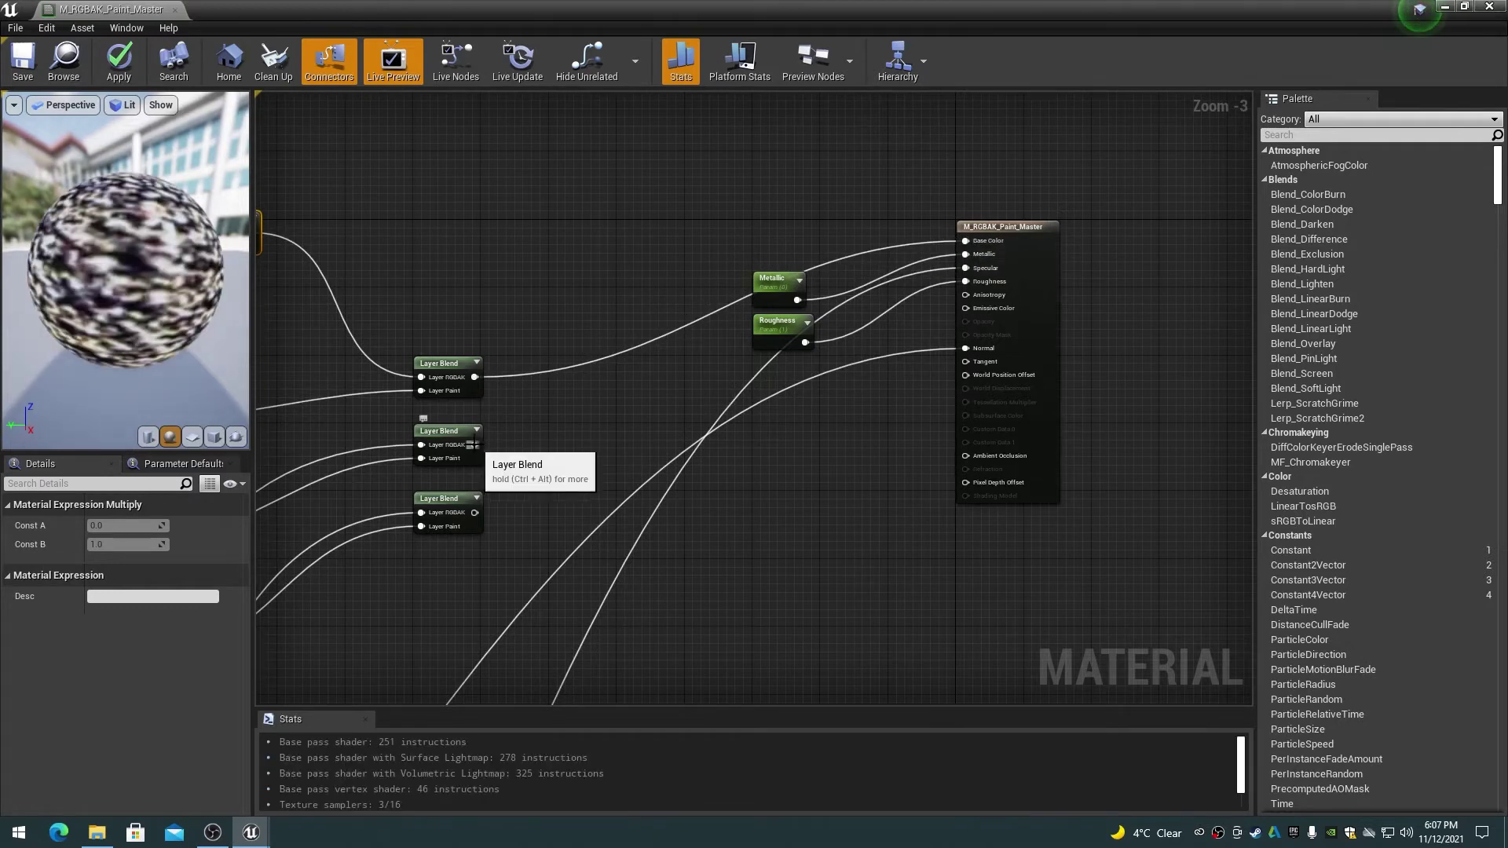
{"action": "left_click_drag", "start_coordinate": [474, 445], "coordinate": [969, 349]}
{"action": "left_click_drag", "start_coordinate": [479, 519], "coordinate": [968, 270]}
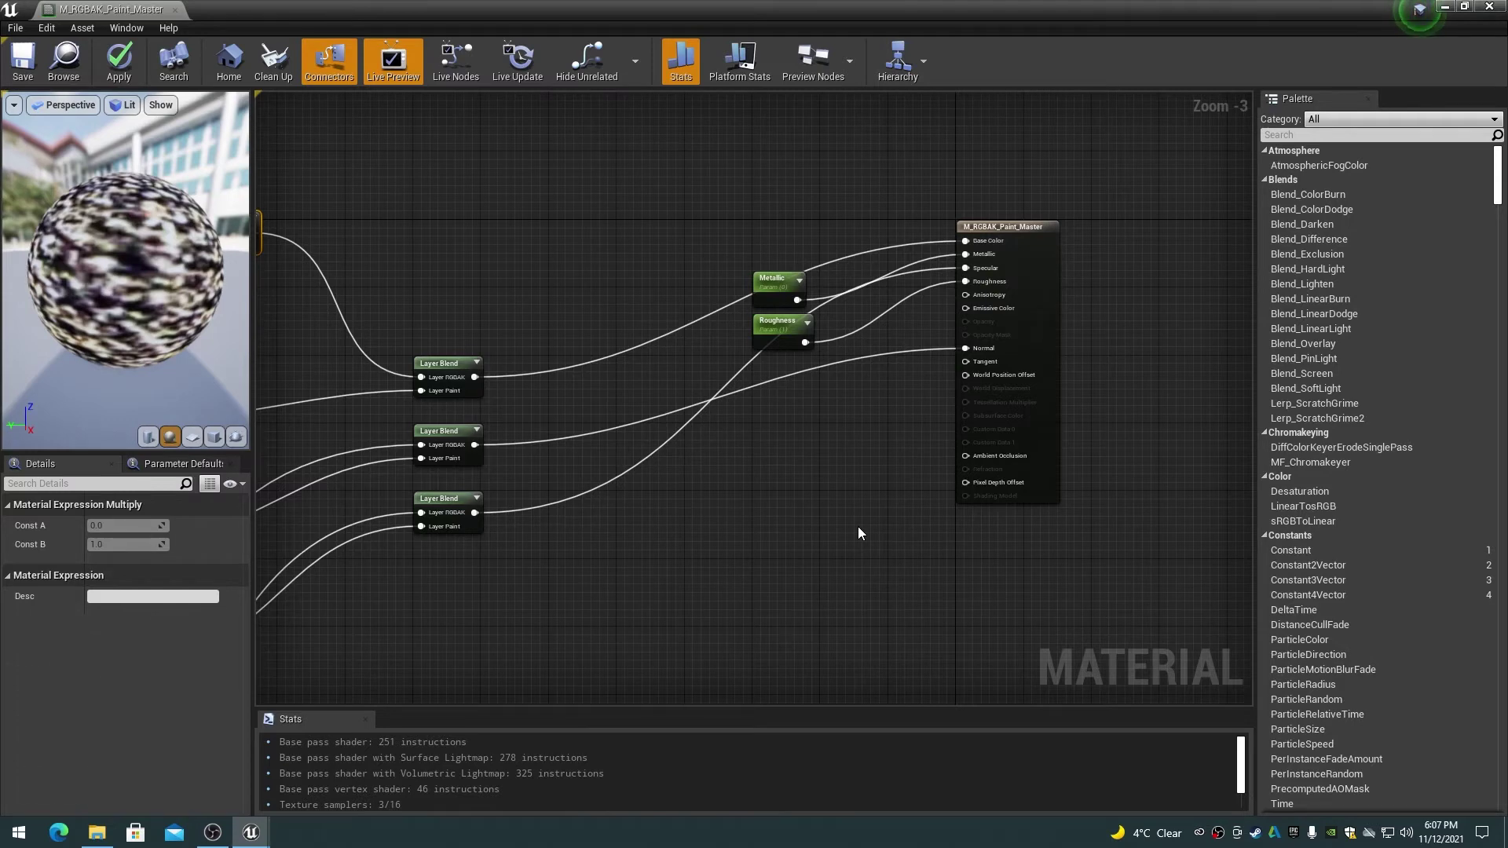
{"action": "key", "text": "ctrl+z"}
Examine the wiring from the Paint Layer group and the RGBAK nodes through the Layer Blend nodes across the whole graph
{"action": "mouse_move", "coordinate": [523, 621]}
{"action": "right_mouse_down"}
{"action": "mouse_move", "coordinate": [894, 584]}
{"action": "mouse_move", "coordinate": [1144, 485]}
{"action": "right_mouse_up"}
{"action": "right_click_drag", "start_coordinate": [920, 281], "coordinate": [897, 327]}
{"action": "right_click_drag", "start_coordinate": [1042, 552], "coordinate": [929, 379]}
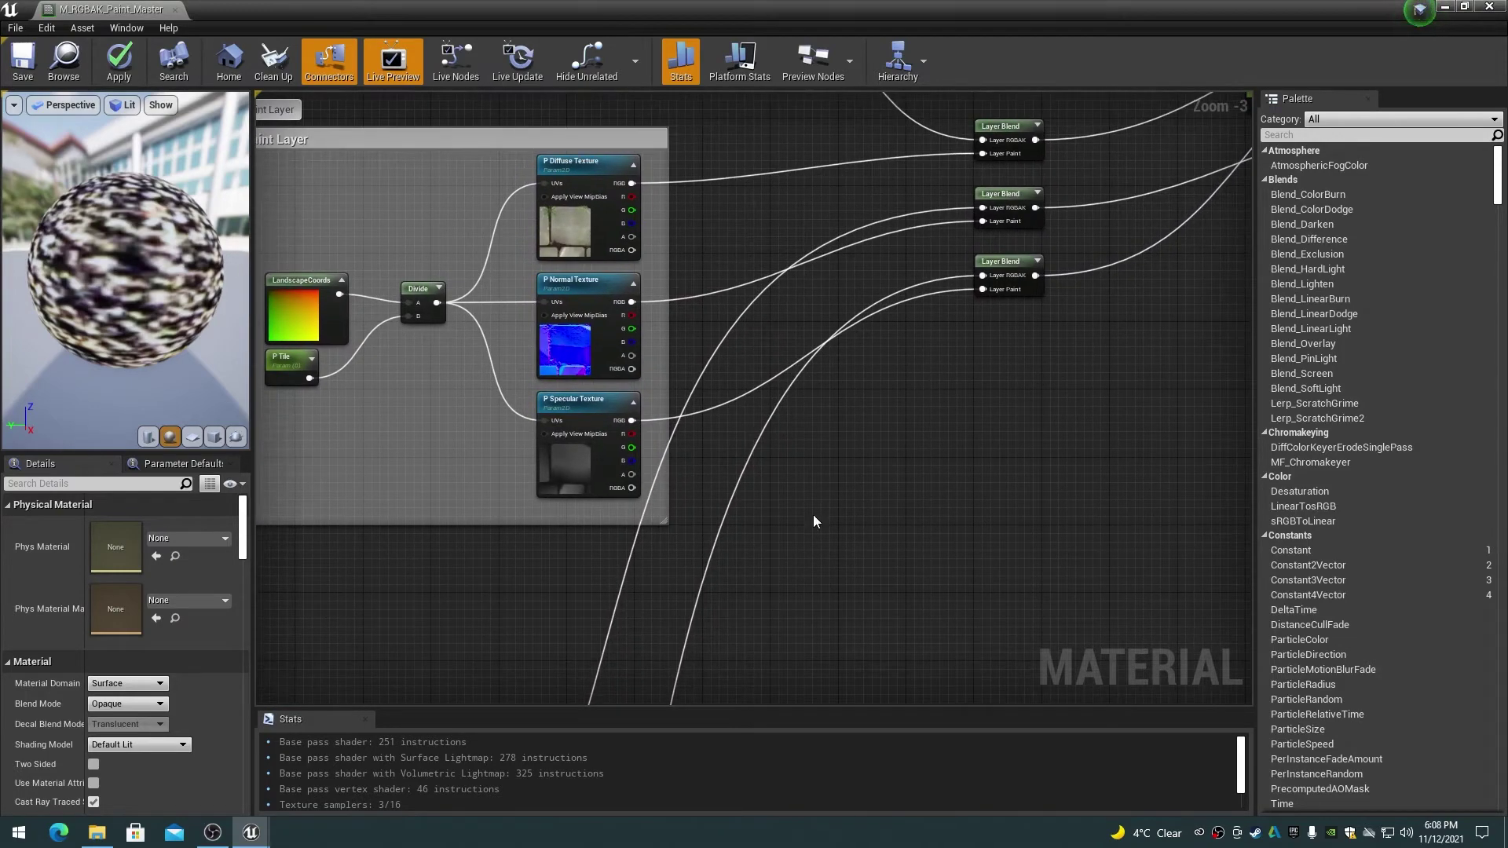
{"action": "right_click_drag", "start_coordinate": [811, 530], "coordinate": [923, 486]}
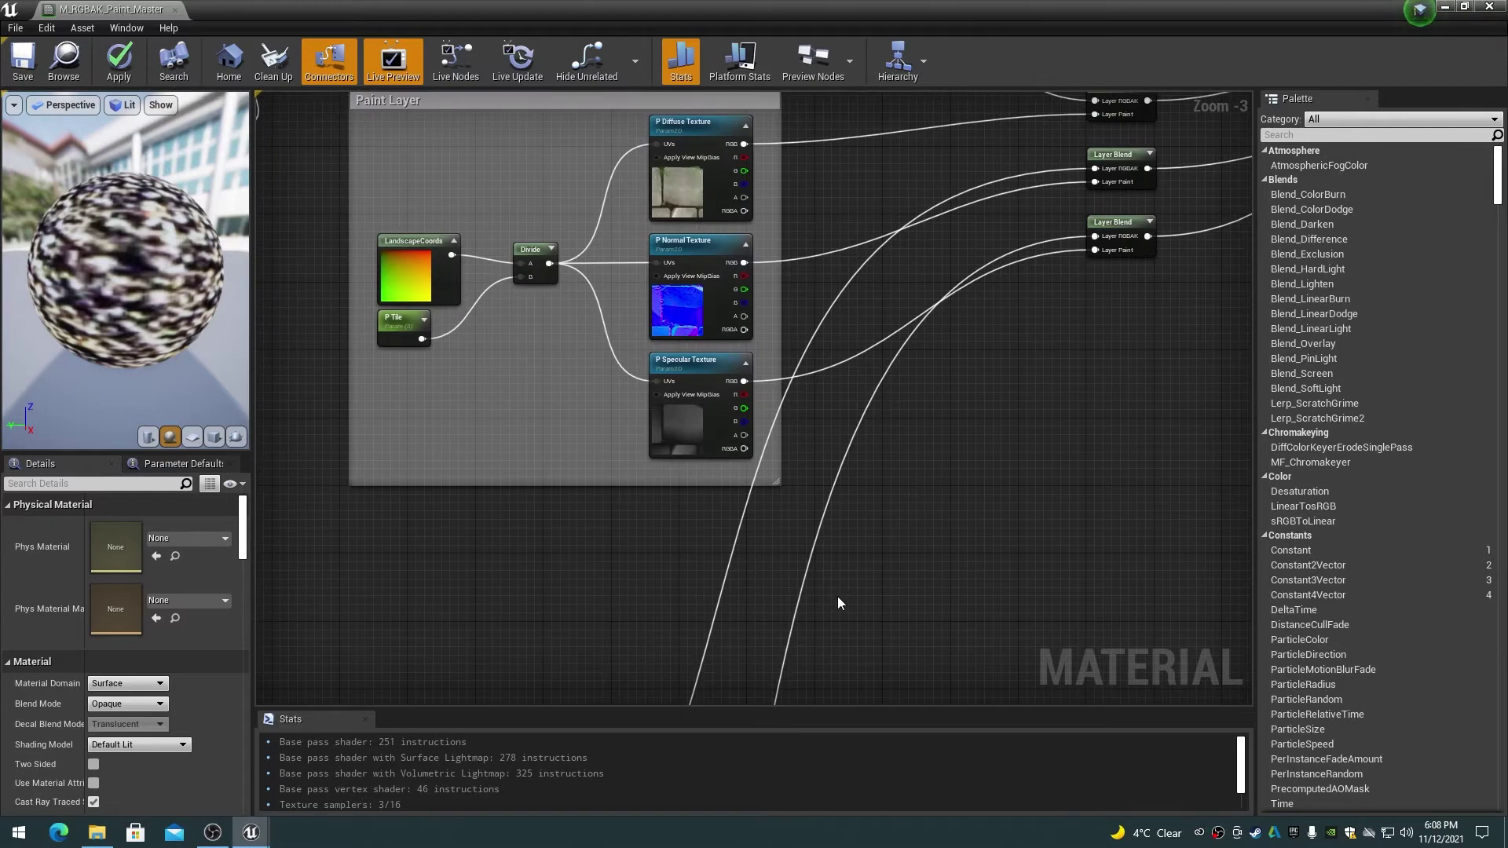
{"action": "mouse_move", "coordinate": [838, 602]}
{"action": "right_mouse_down"}
{"action": "mouse_move", "coordinate": [983, 128]}
{"action": "mouse_move", "coordinate": [959, 323]}
{"action": "mouse_move", "coordinate": [982, 330]}
{"action": "mouse_move", "coordinate": [1044, 98]}
{"action": "mouse_move", "coordinate": [1040, 256]}
{"action": "mouse_move", "coordinate": [1131, 104]}
{"action": "mouse_move", "coordinate": [1064, 186]}
{"action": "mouse_move", "coordinate": [1212, 106]}
{"action": "mouse_move", "coordinate": [746, 188]}
{"action": "mouse_move", "coordinate": [741, 475]}
{"action": "mouse_move", "coordinate": [841, 290]}
{"action": "mouse_move", "coordinate": [724, 633]}
{"action": "mouse_move", "coordinate": [786, 420]}
{"action": "mouse_move", "coordinate": [785, 568]}
{"action": "mouse_move", "coordinate": [747, 573]}
{"action": "mouse_move", "coordinate": [767, 540]}
{"action": "mouse_move", "coordinate": [784, 610]}
{"action": "mouse_move", "coordinate": [858, 490]}
{"action": "mouse_move", "coordinate": [903, 344]}
{"action": "mouse_move", "coordinate": [895, 428]}
{"action": "mouse_move", "coordinate": [871, 456]}
{"action": "mouse_move", "coordinate": [1063, 454]}
{"action": "mouse_move", "coordinate": [1063, 427]}
{"action": "right_mouse_up"}
{"action": "scroll", "coordinate": [781, 597], "scroll_direction": "down", "scroll_amount": 5}
{"action": "scroll", "coordinate": [1064, 454], "scroll_direction": "down", "scroll_amount": 1}
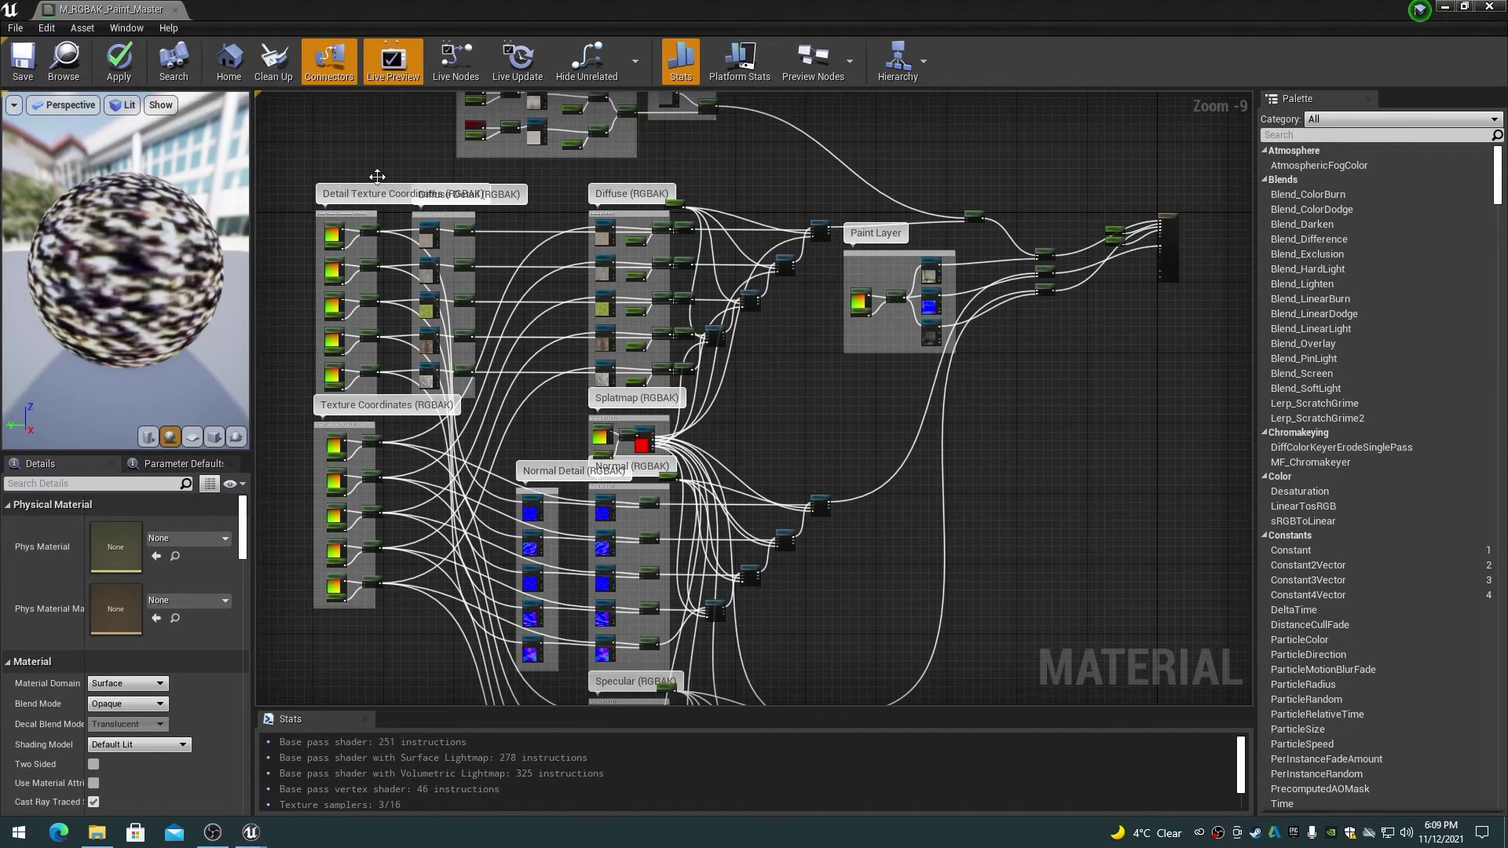
Apply and save the M_RGBAK_Paint_Master material, then close its editor along with the material window
{"action": "left_click", "coordinate": [120, 59]}
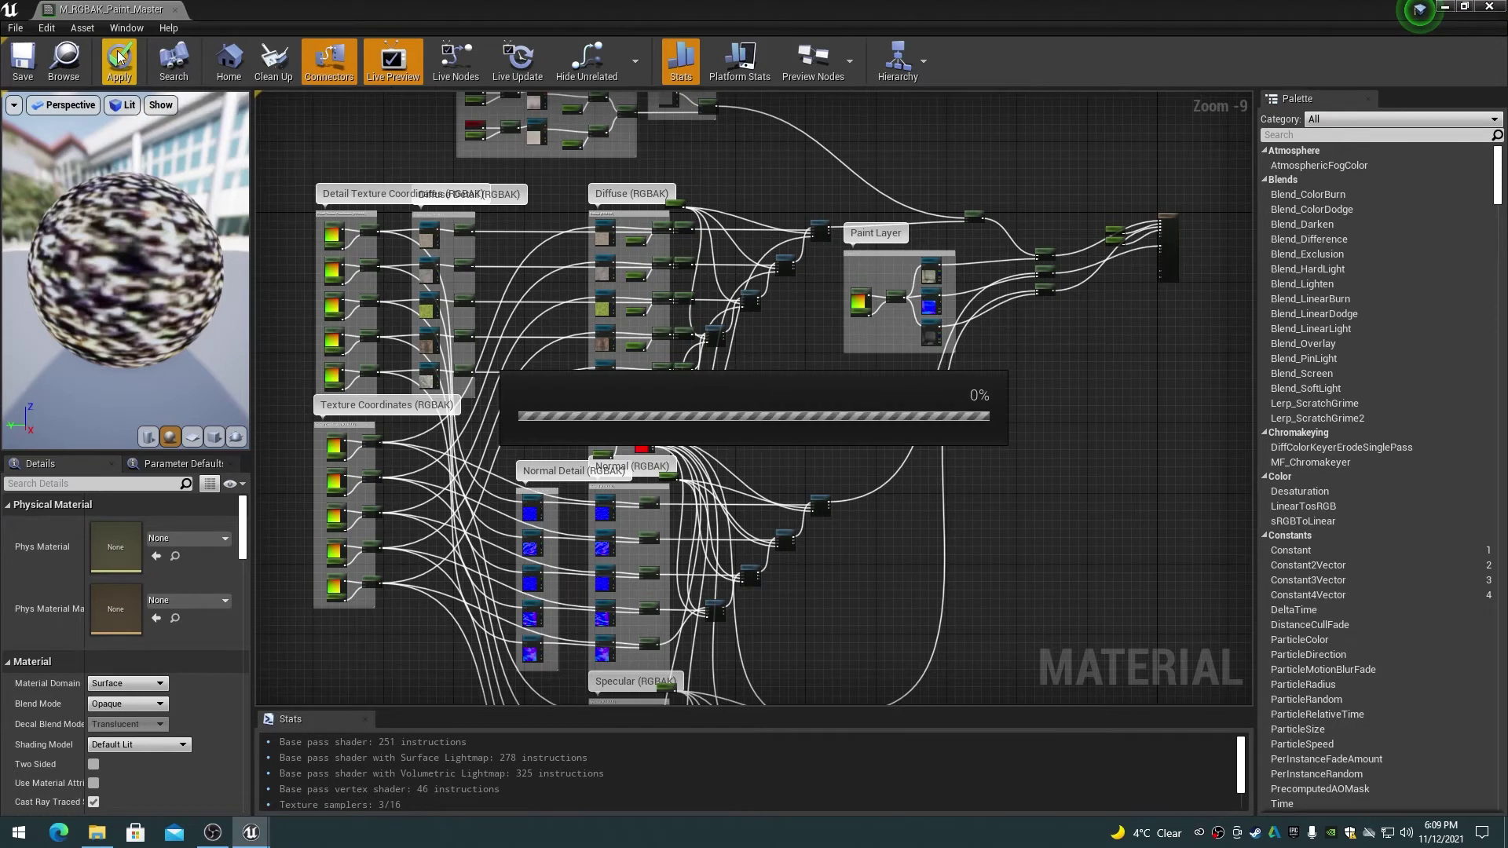
{"action": "left_click", "coordinate": [24, 63]}
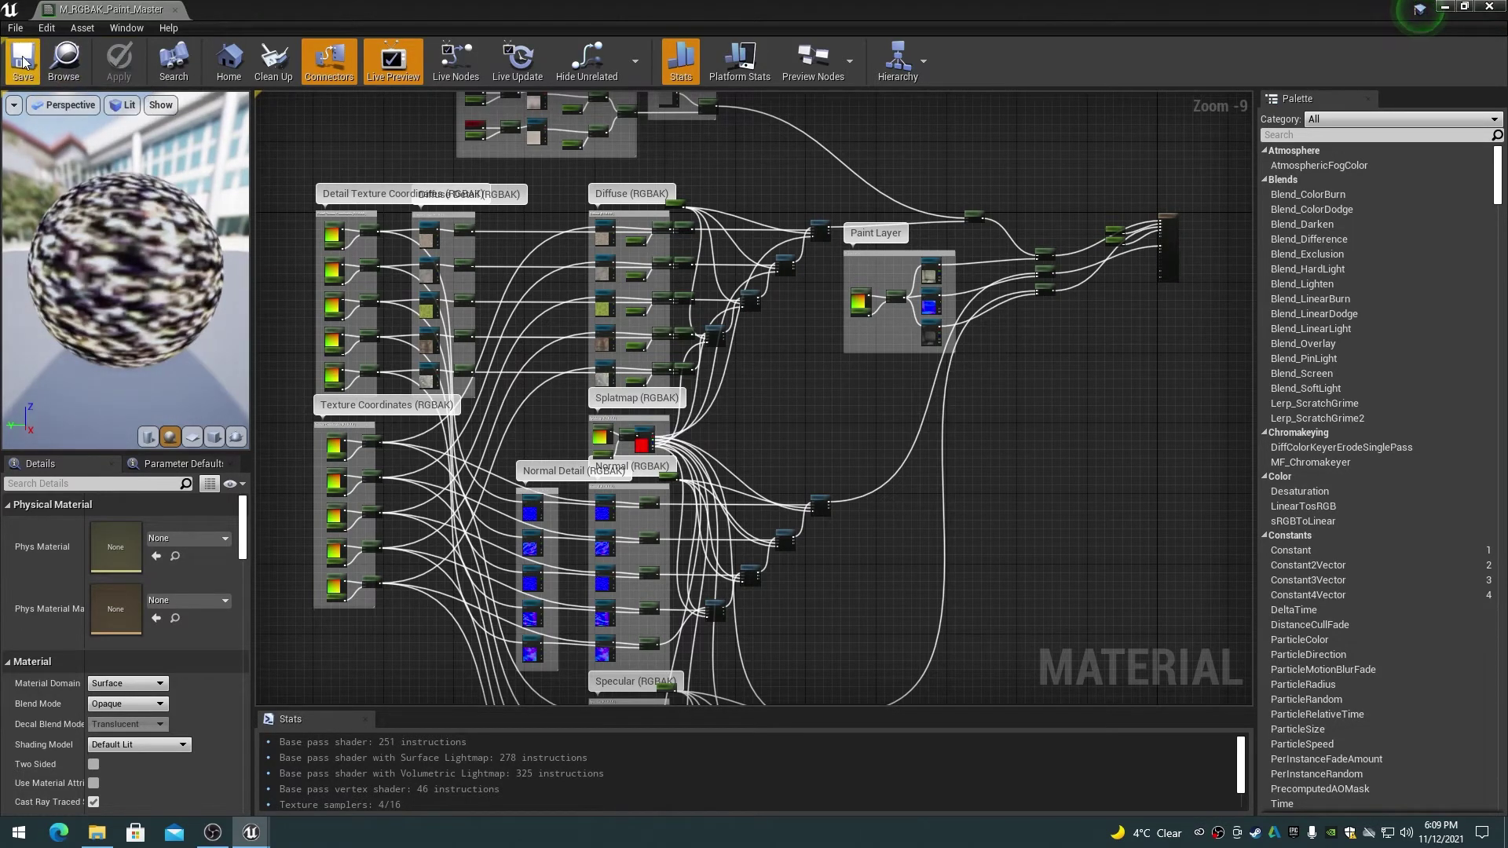
{"action": "left_click", "coordinate": [1461, 8]}
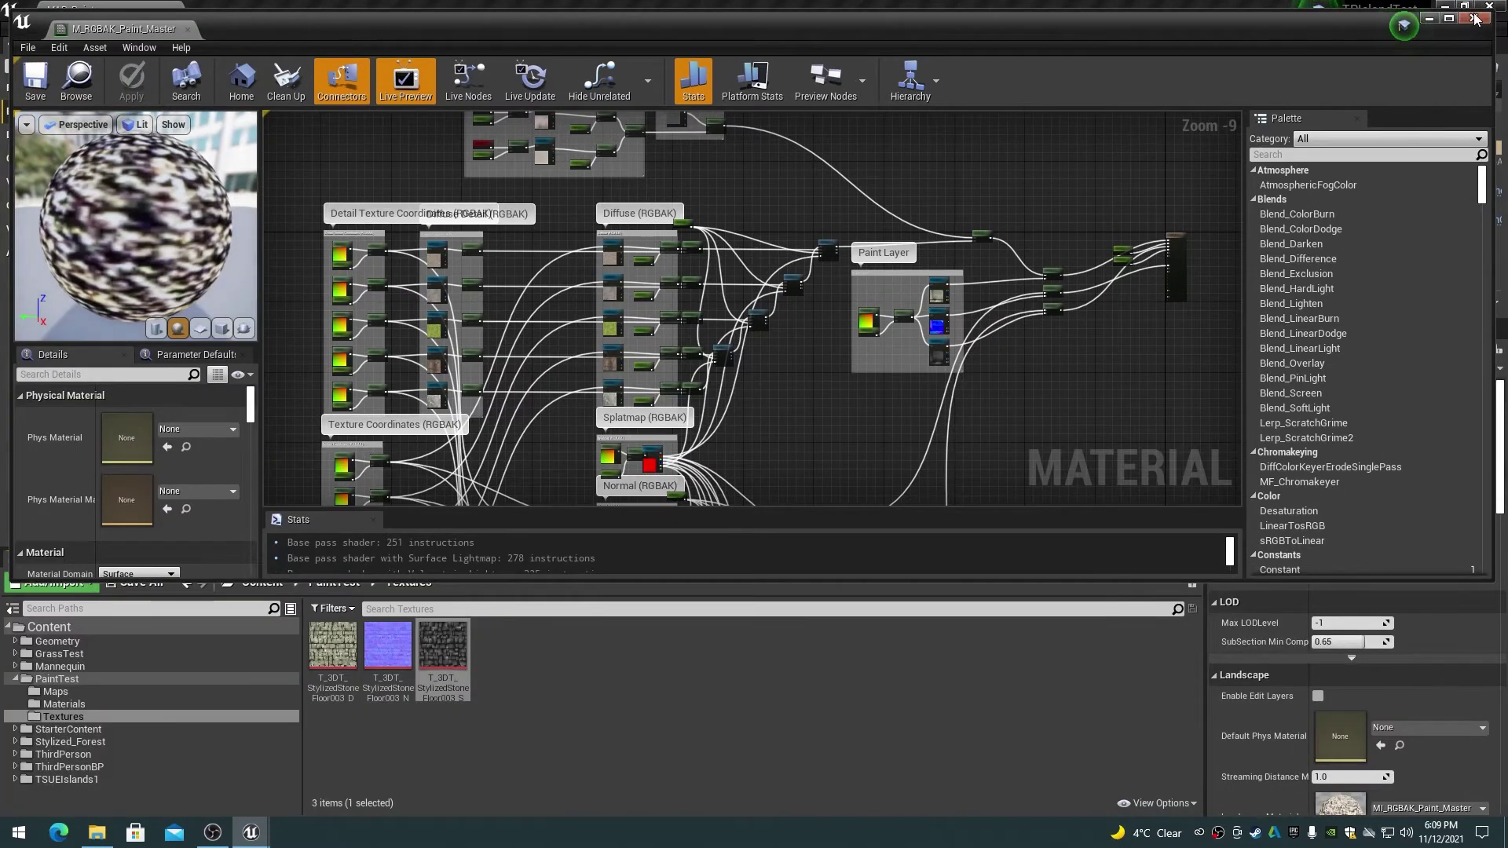
{"action": "left_click", "coordinate": [1475, 19]}
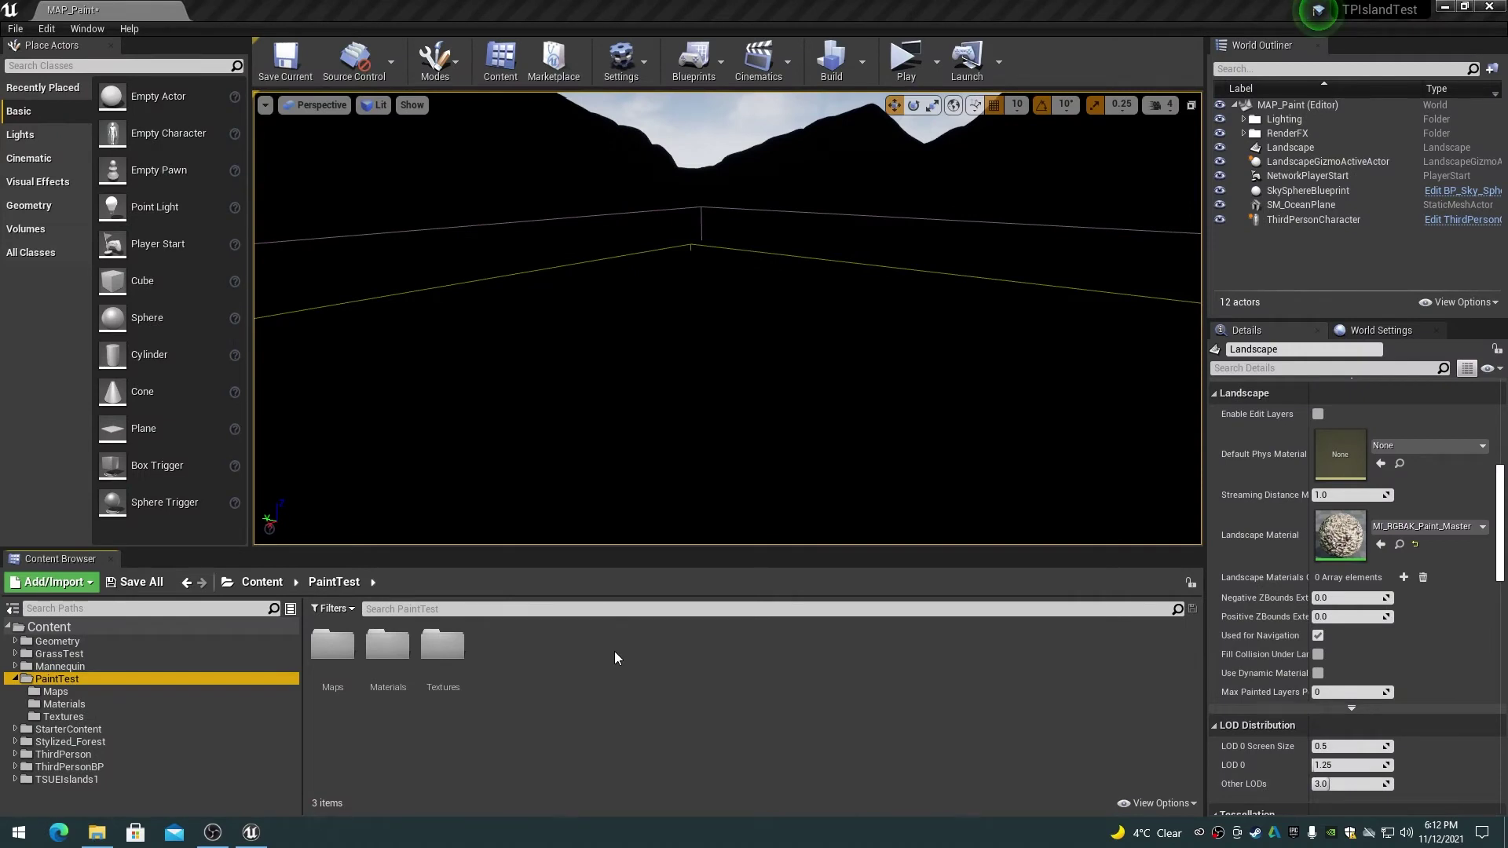
Create a new folder named Landscape inside the PaintTest content folder
{"action": "right_click", "coordinate": [588, 658]}
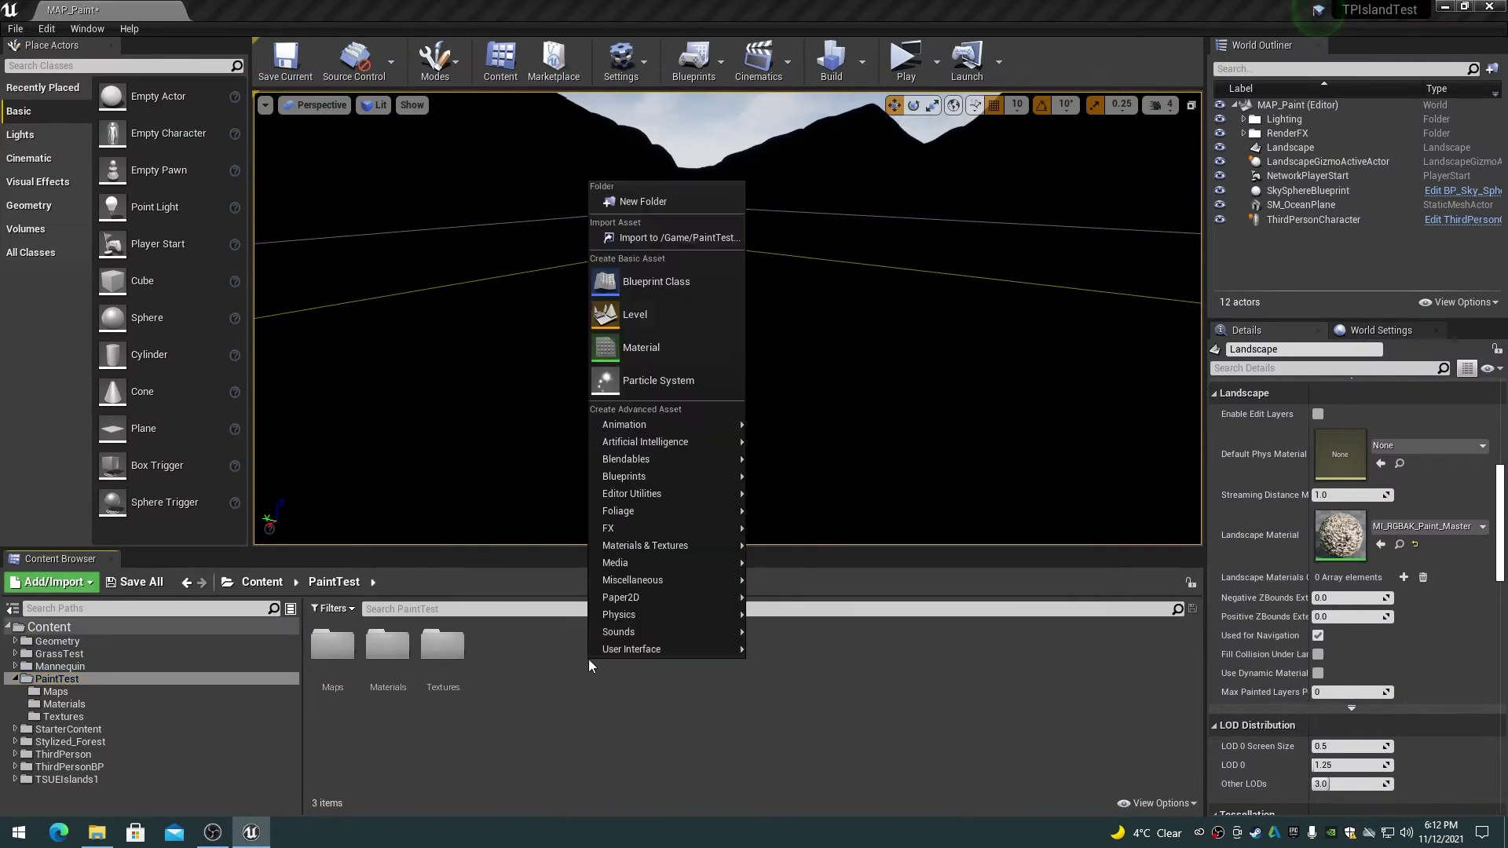
{"action": "left_click", "coordinate": [662, 203]}
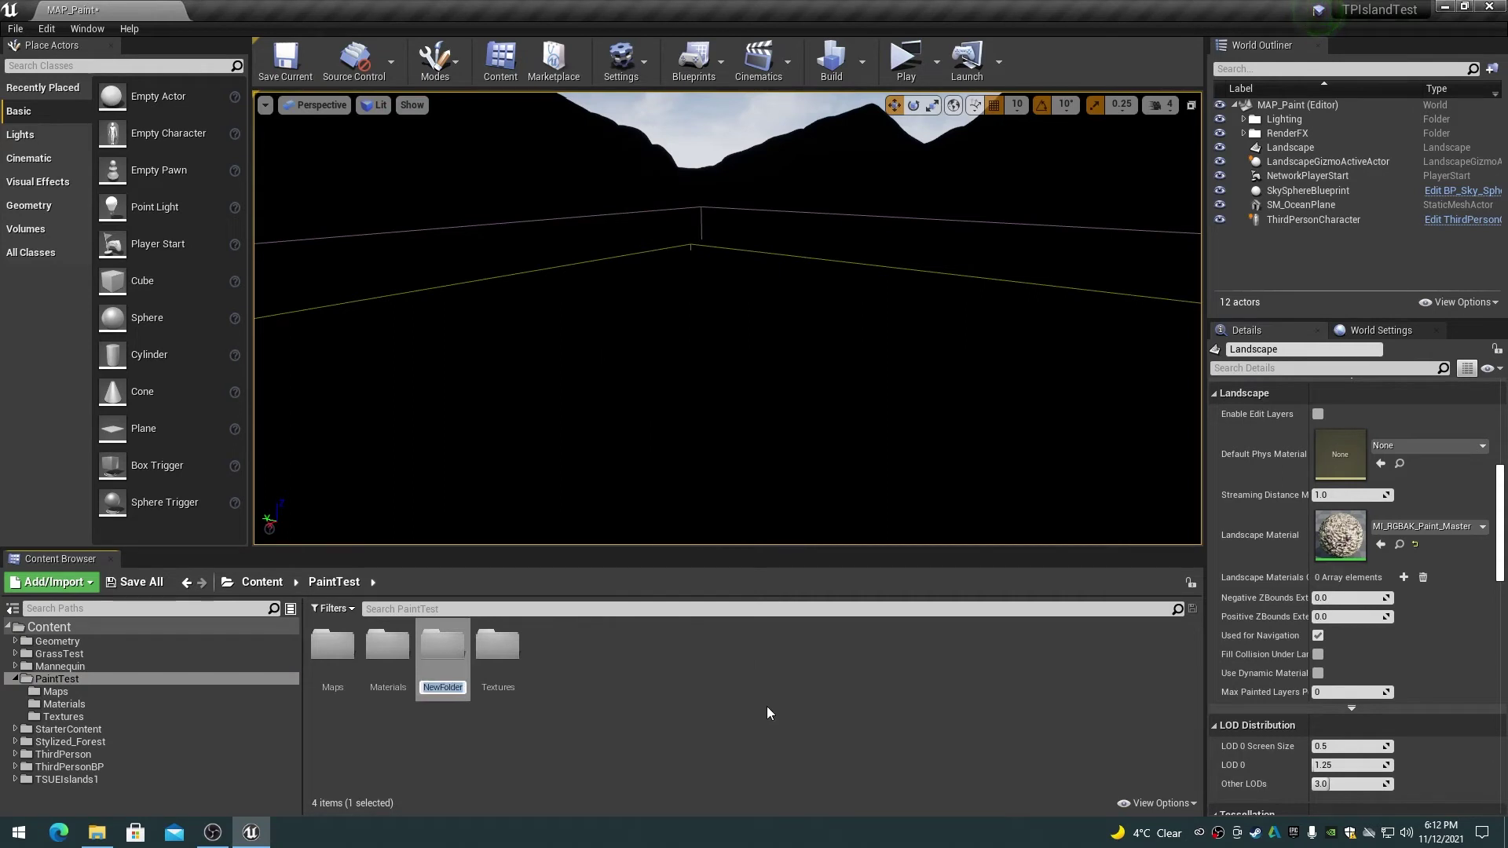
{"action": "type", "text": "Landscape"}
{"action": "key", "text": "Return"}
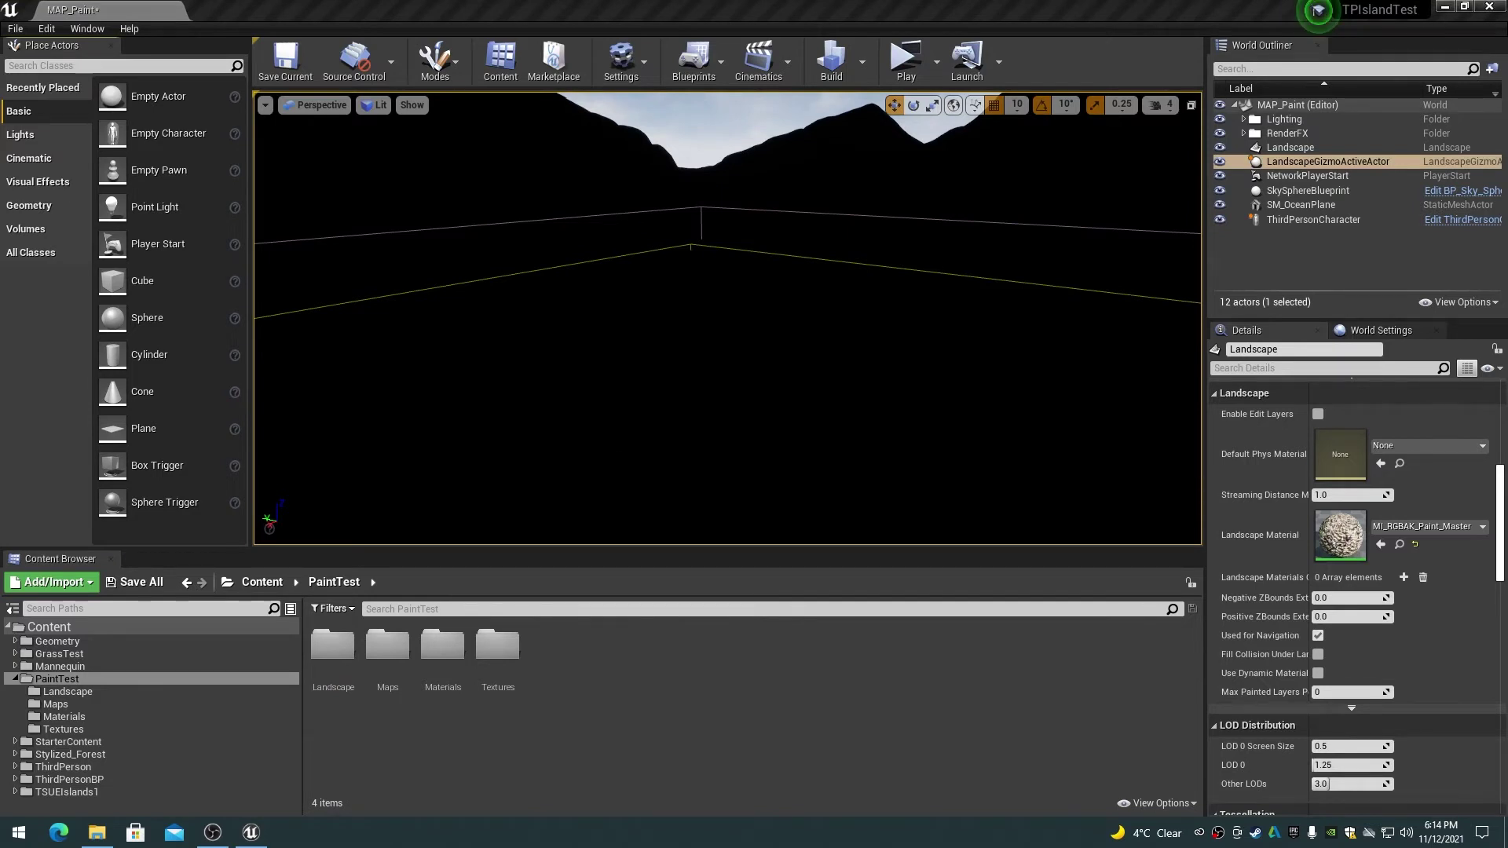
Switch to the Landscape editing mode and build all levels
{"action": "left_click", "coordinate": [457, 63]}
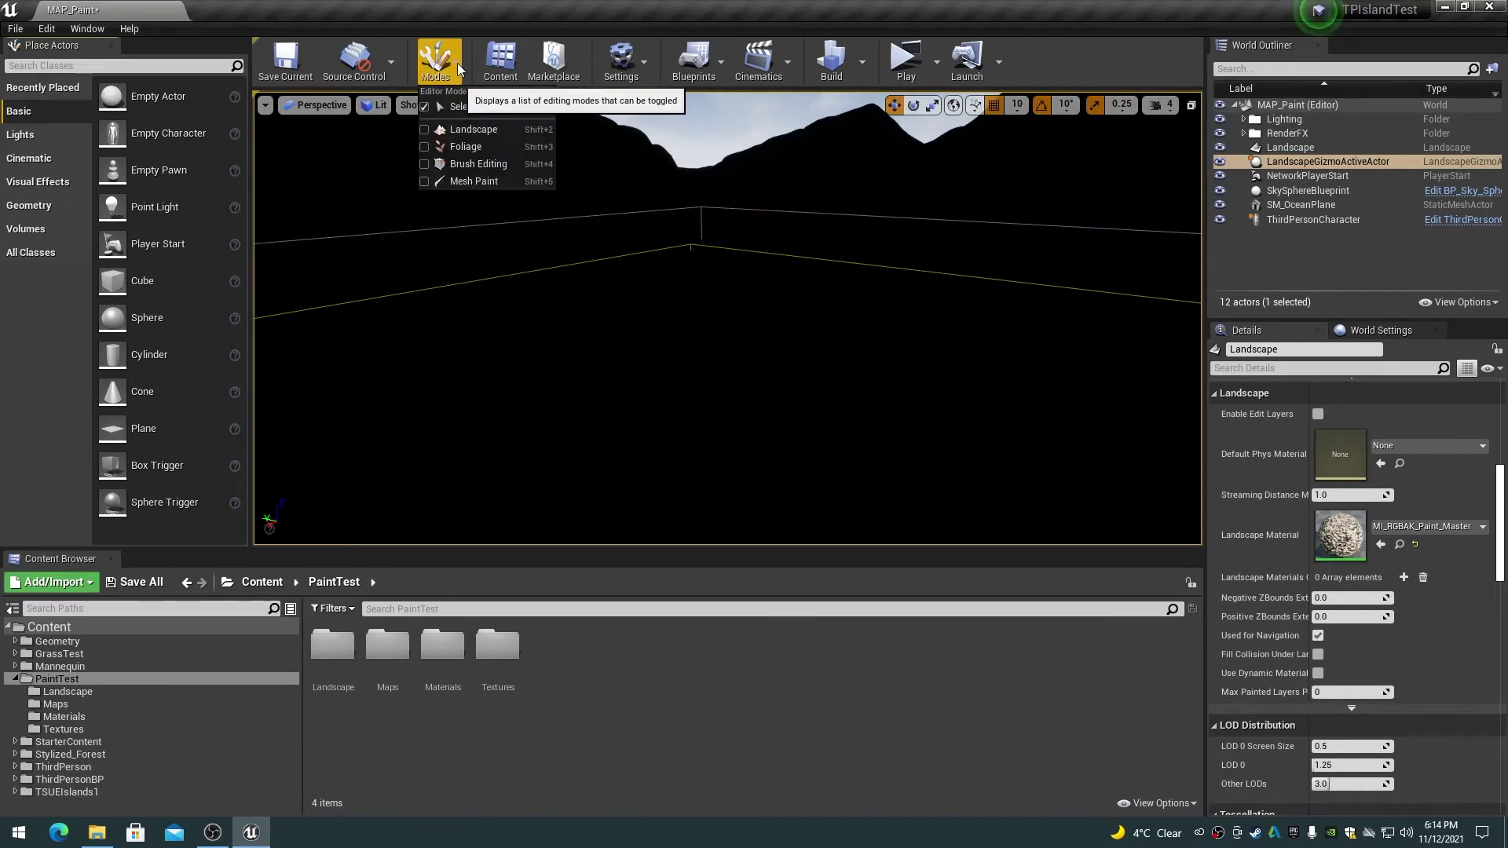
{"action": "left_click", "coordinate": [456, 129]}
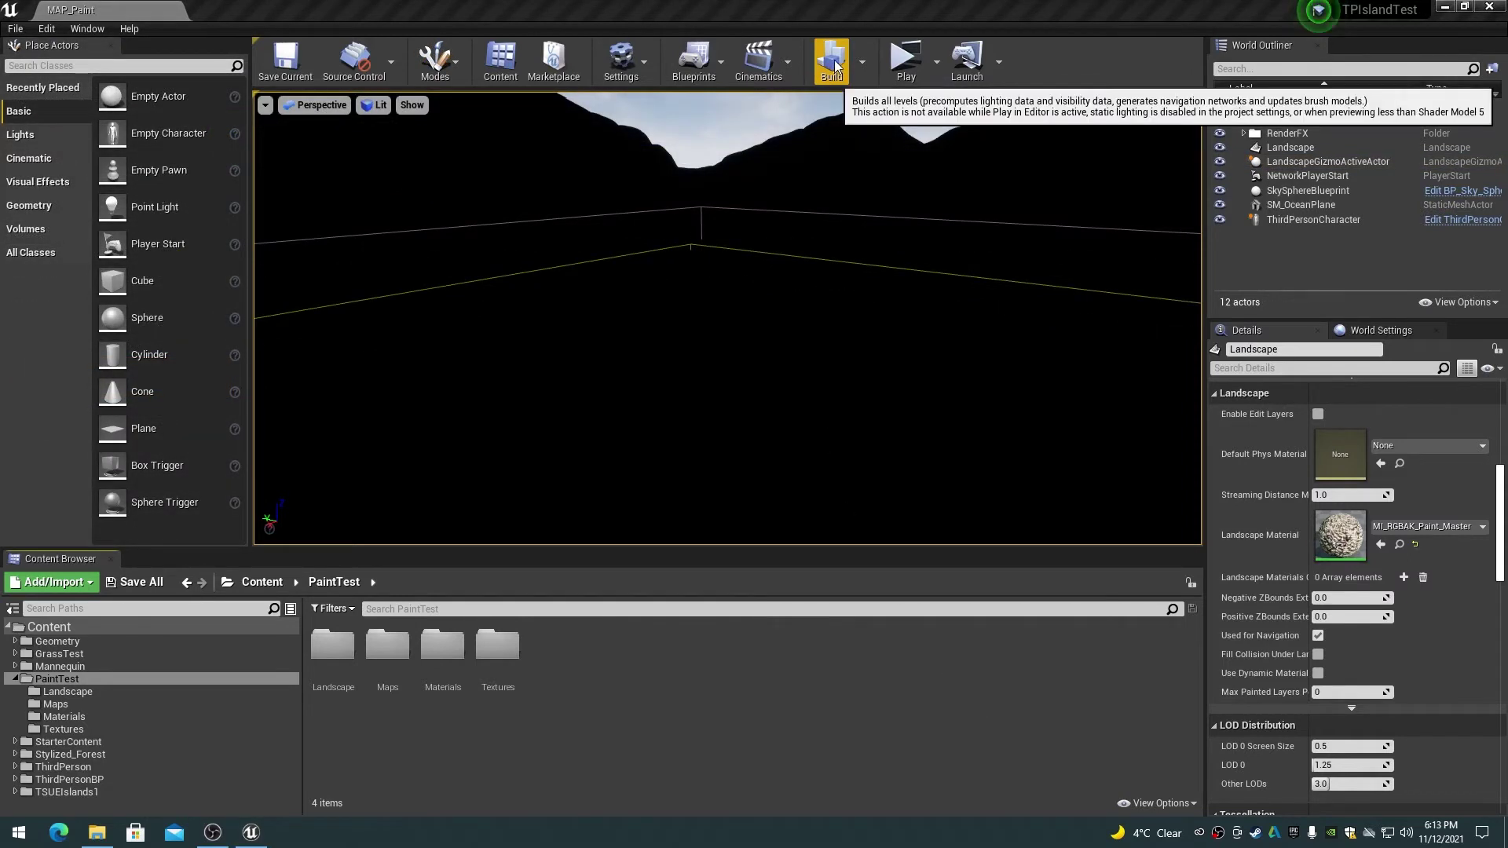
{"action": "left_click", "coordinate": [833, 63]}
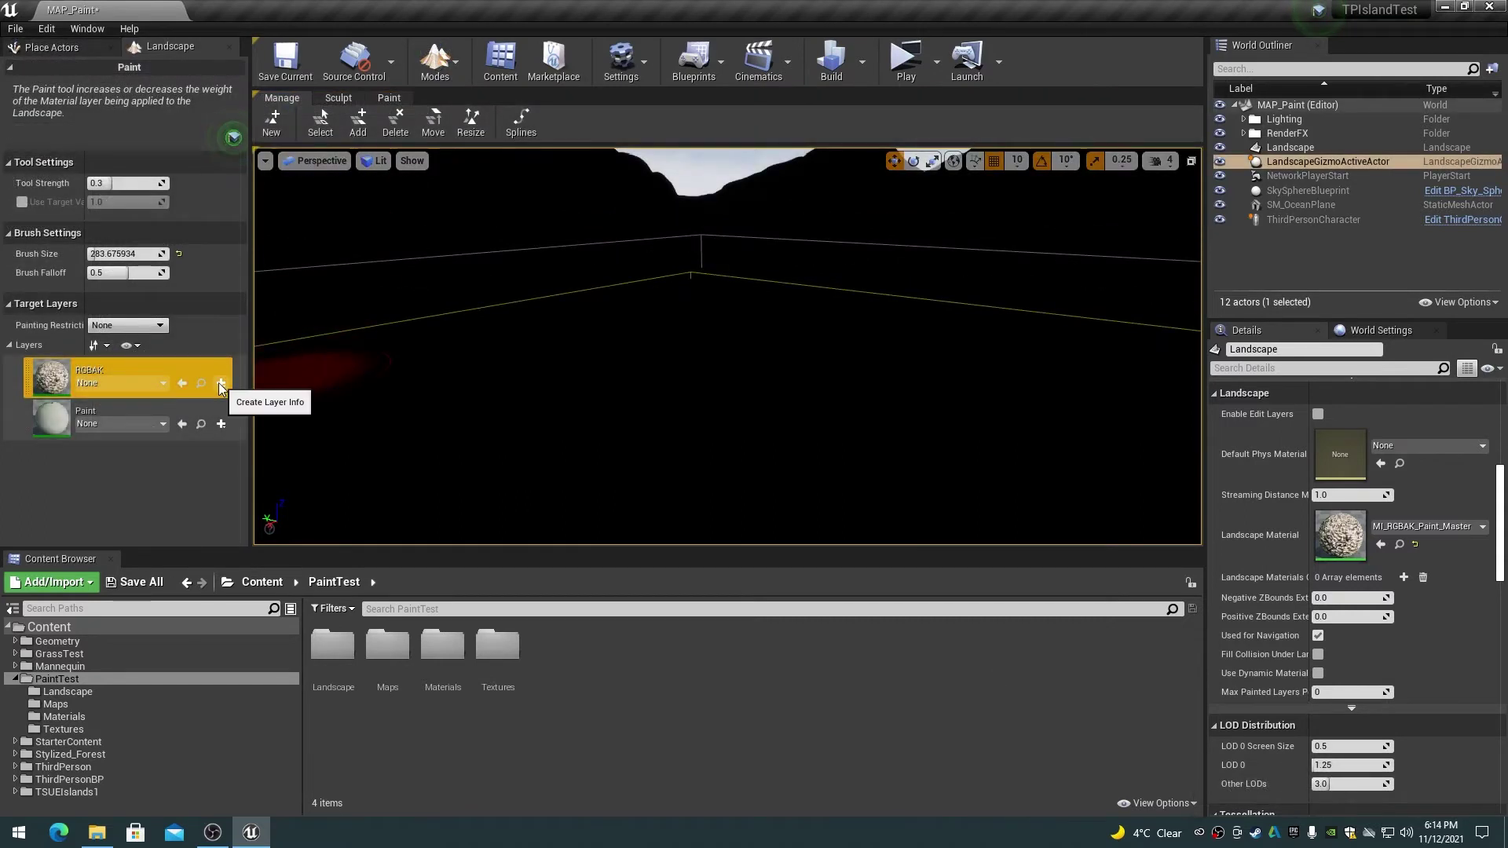
Create a weight-blended layer info object for the RGBAK target layer in the PaintTest/Landscape folder
{"action": "left_click", "coordinate": [221, 384]}
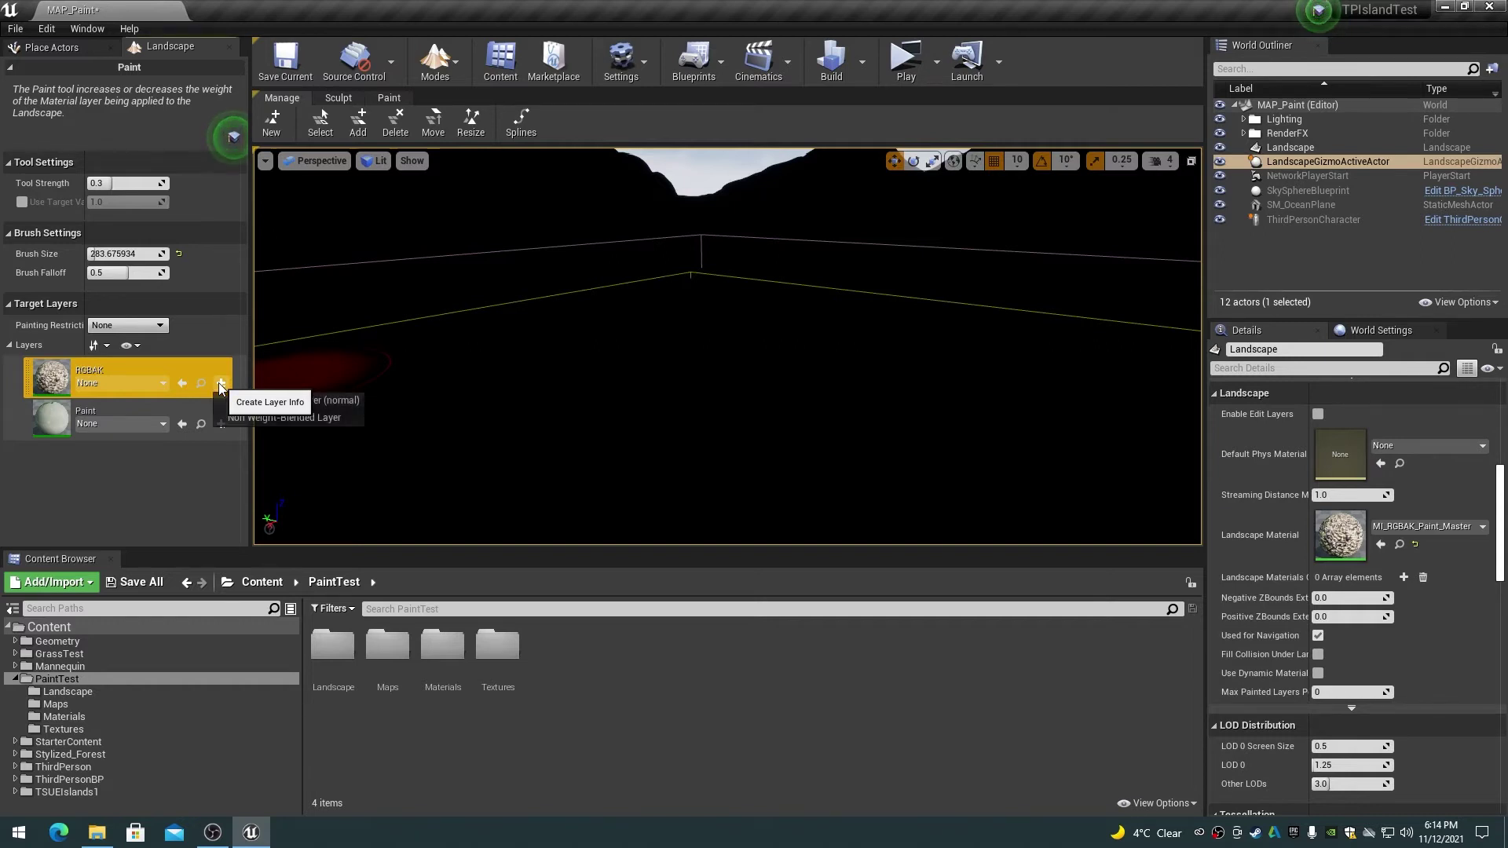
{"action": "left_click", "coordinate": [221, 385]}
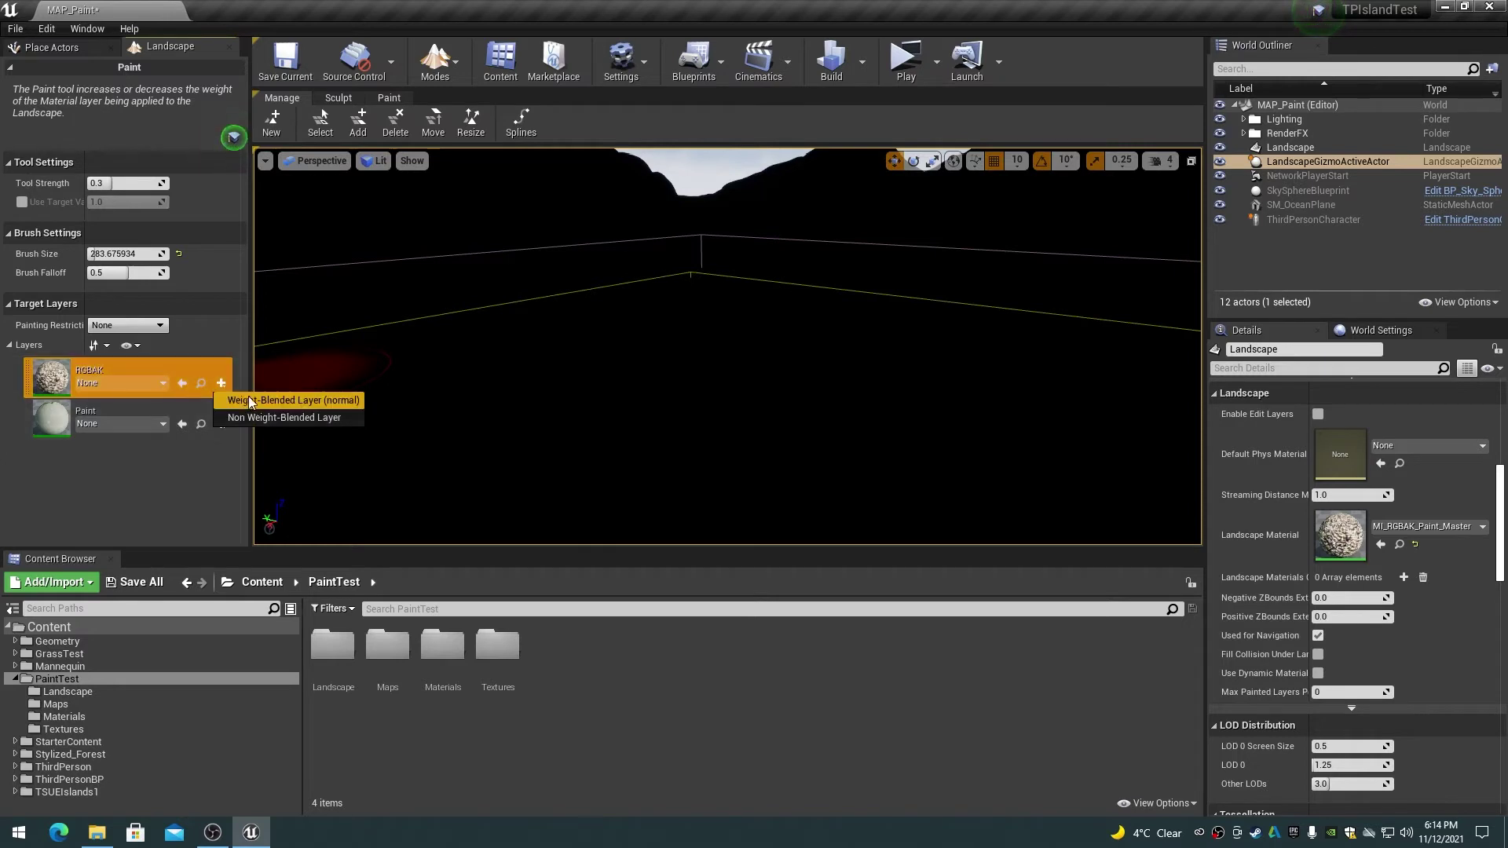
{"action": "left_click", "coordinate": [305, 405]}
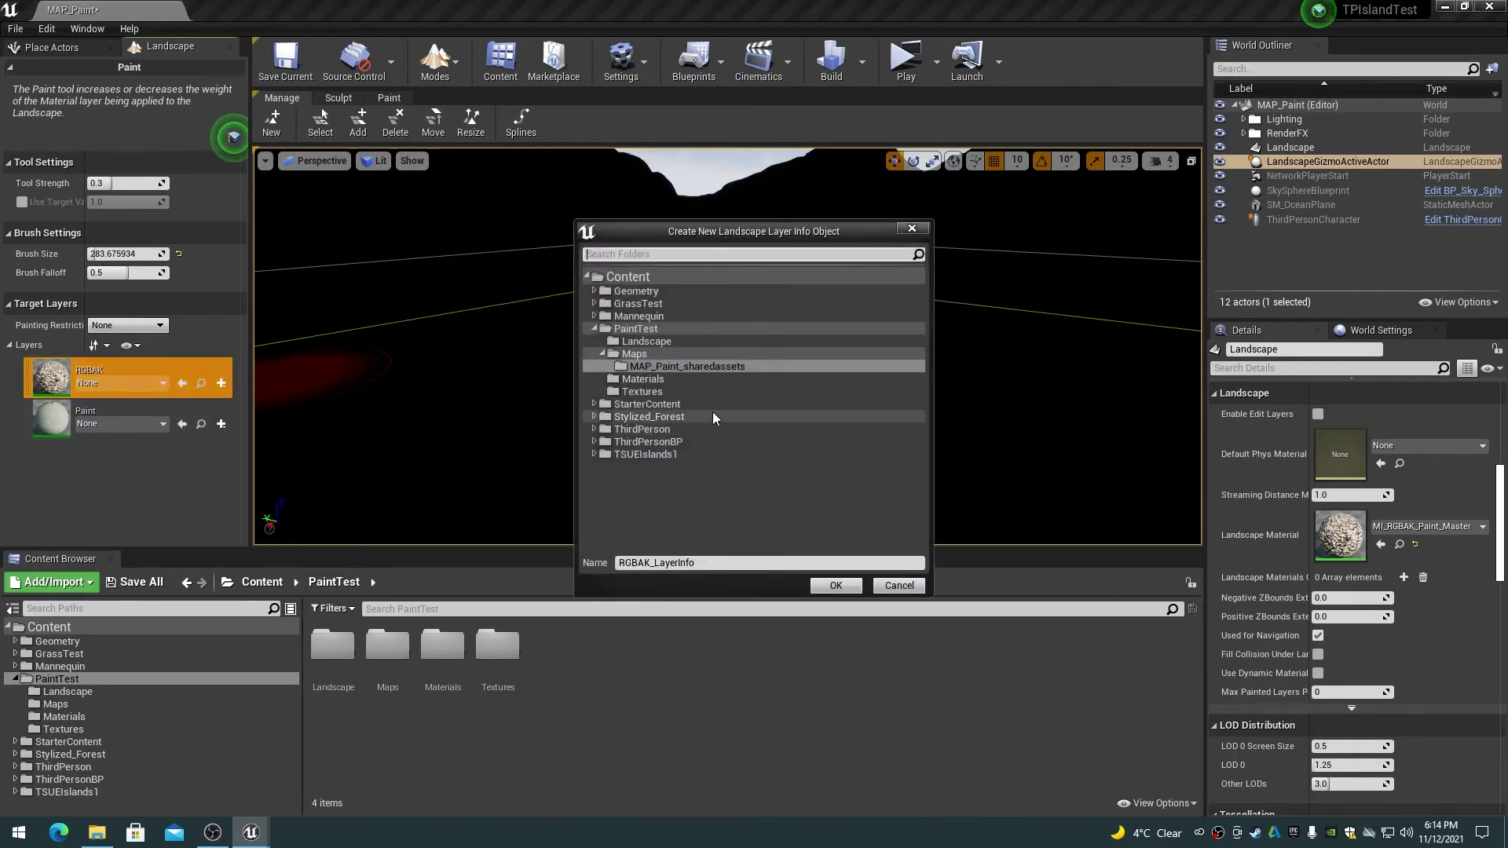
{"action": "left_click", "coordinate": [641, 346]}
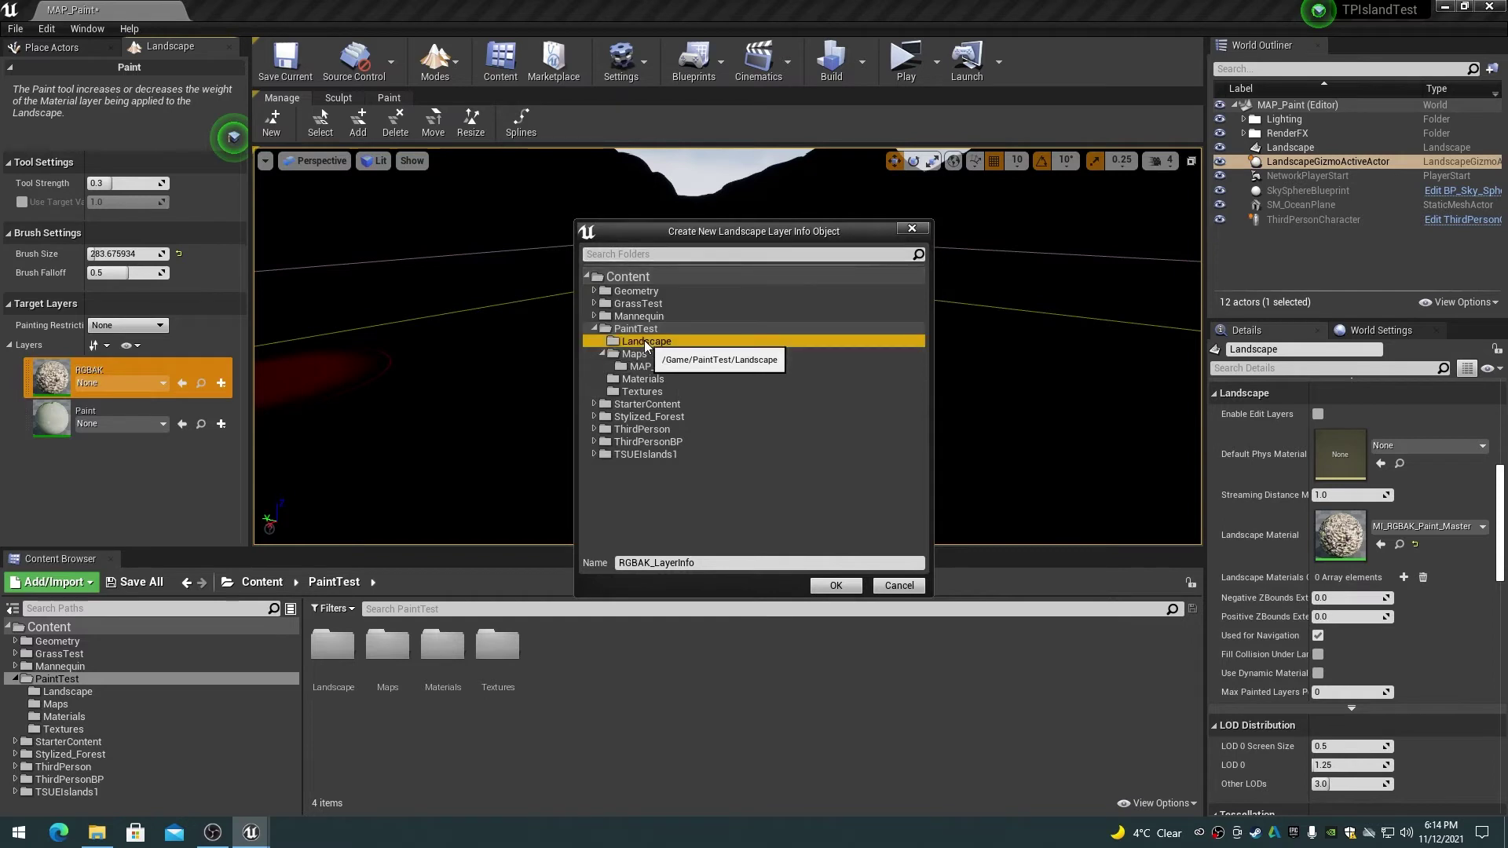
{"action": "left_click", "coordinate": [603, 353]}
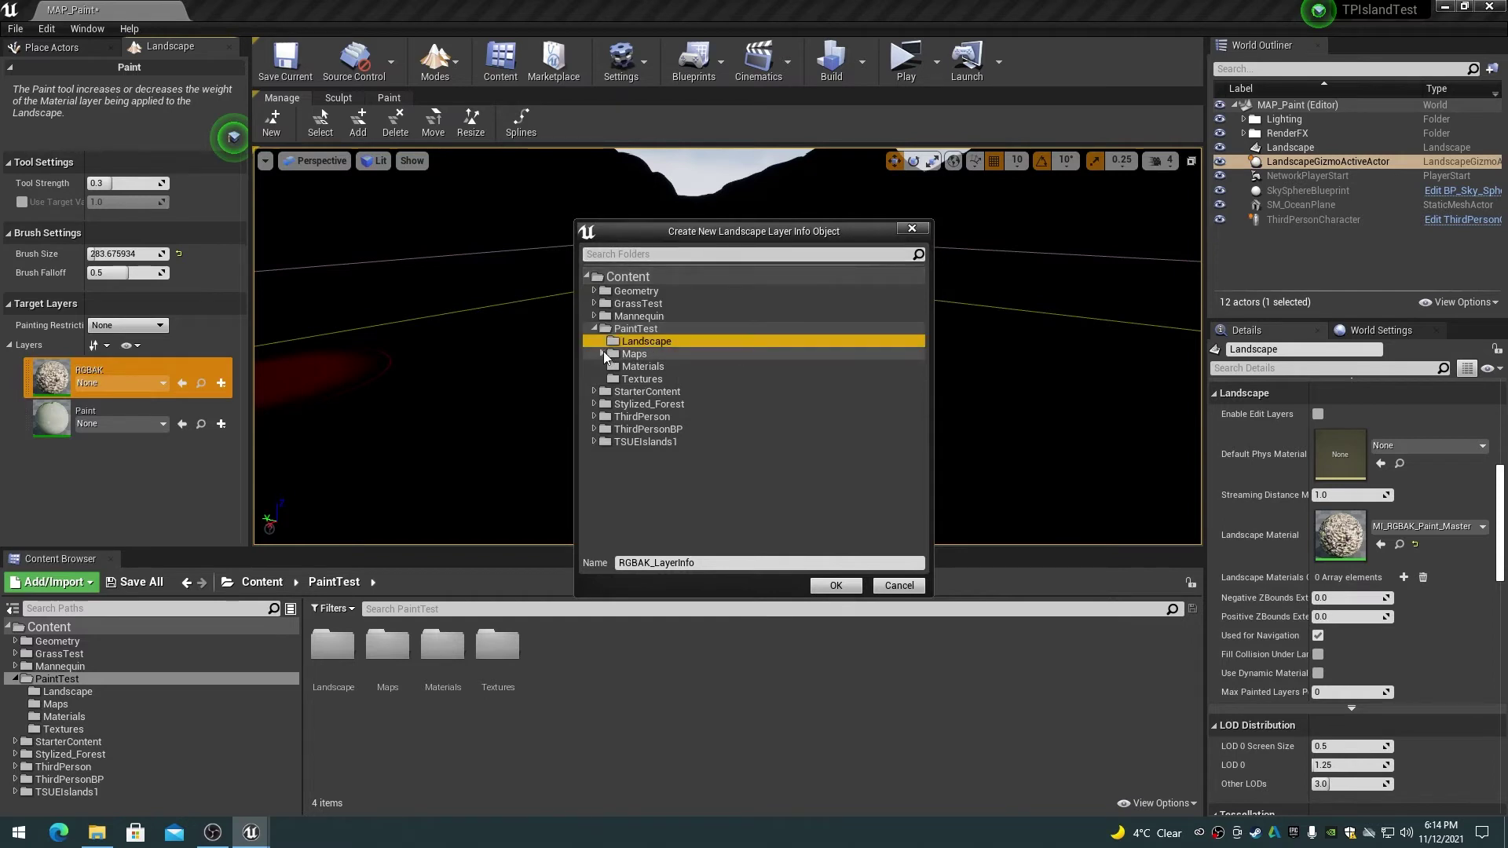
{"action": "left_click", "coordinate": [838, 586]}
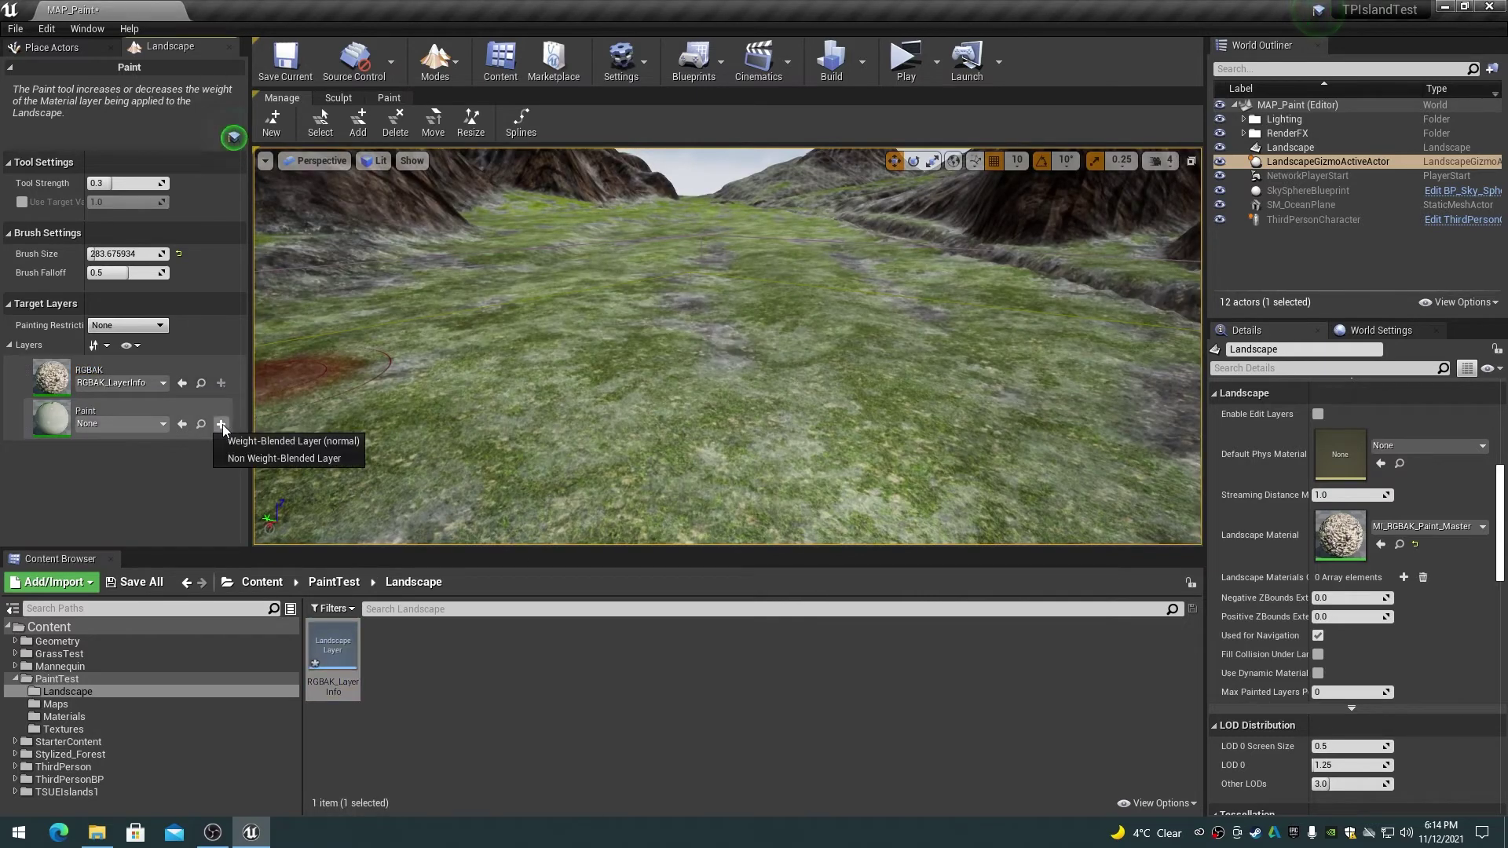
Create a weight-blended layer info object for the Paint target layer in the PaintTest/Landscape folder and save all modified content
{"action": "left_click", "coordinate": [222, 424]}
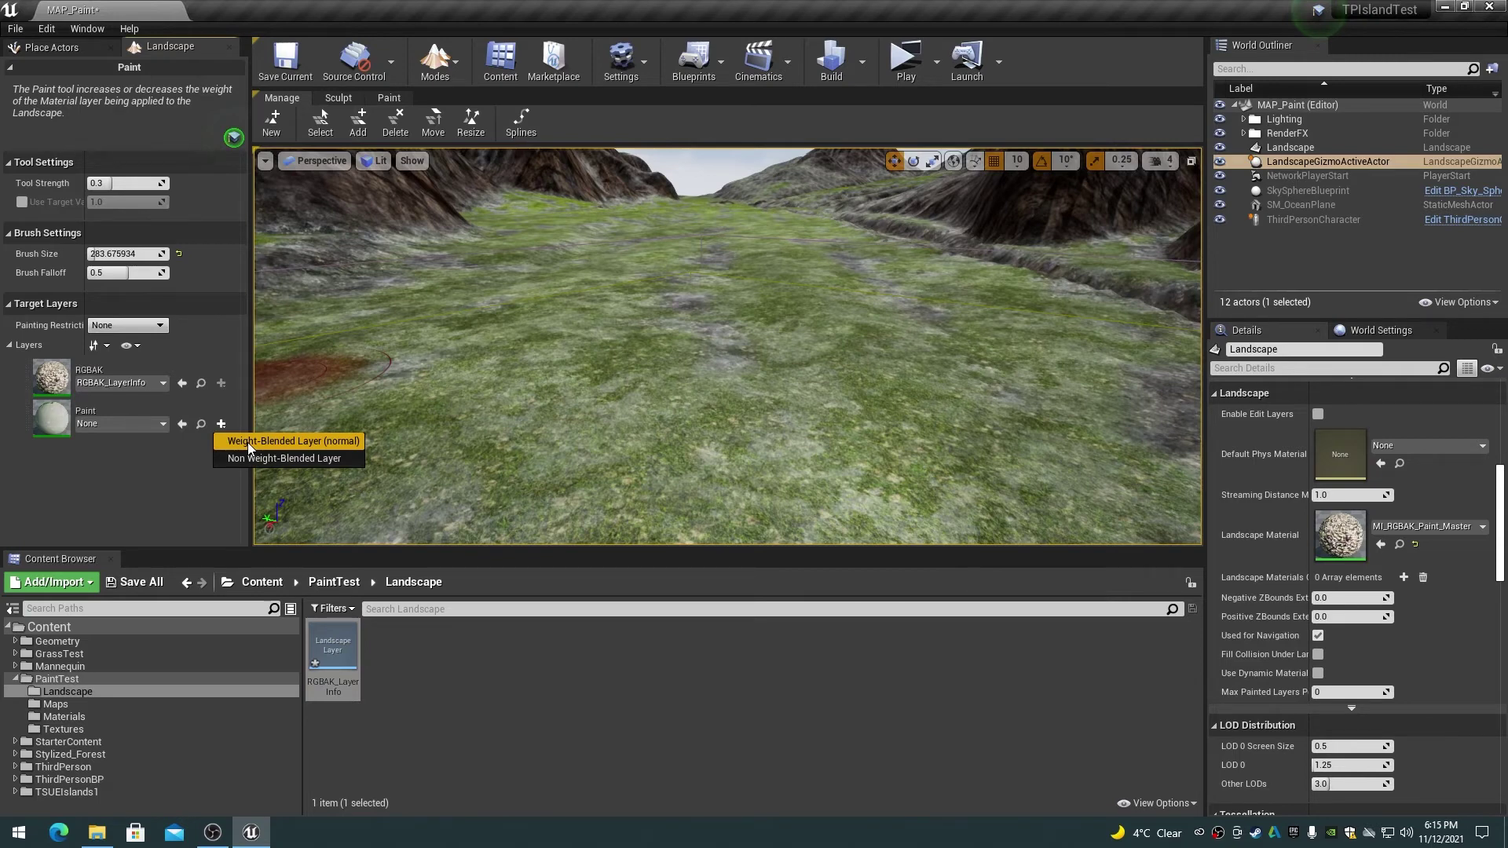
{"action": "left_click", "coordinate": [247, 442]}
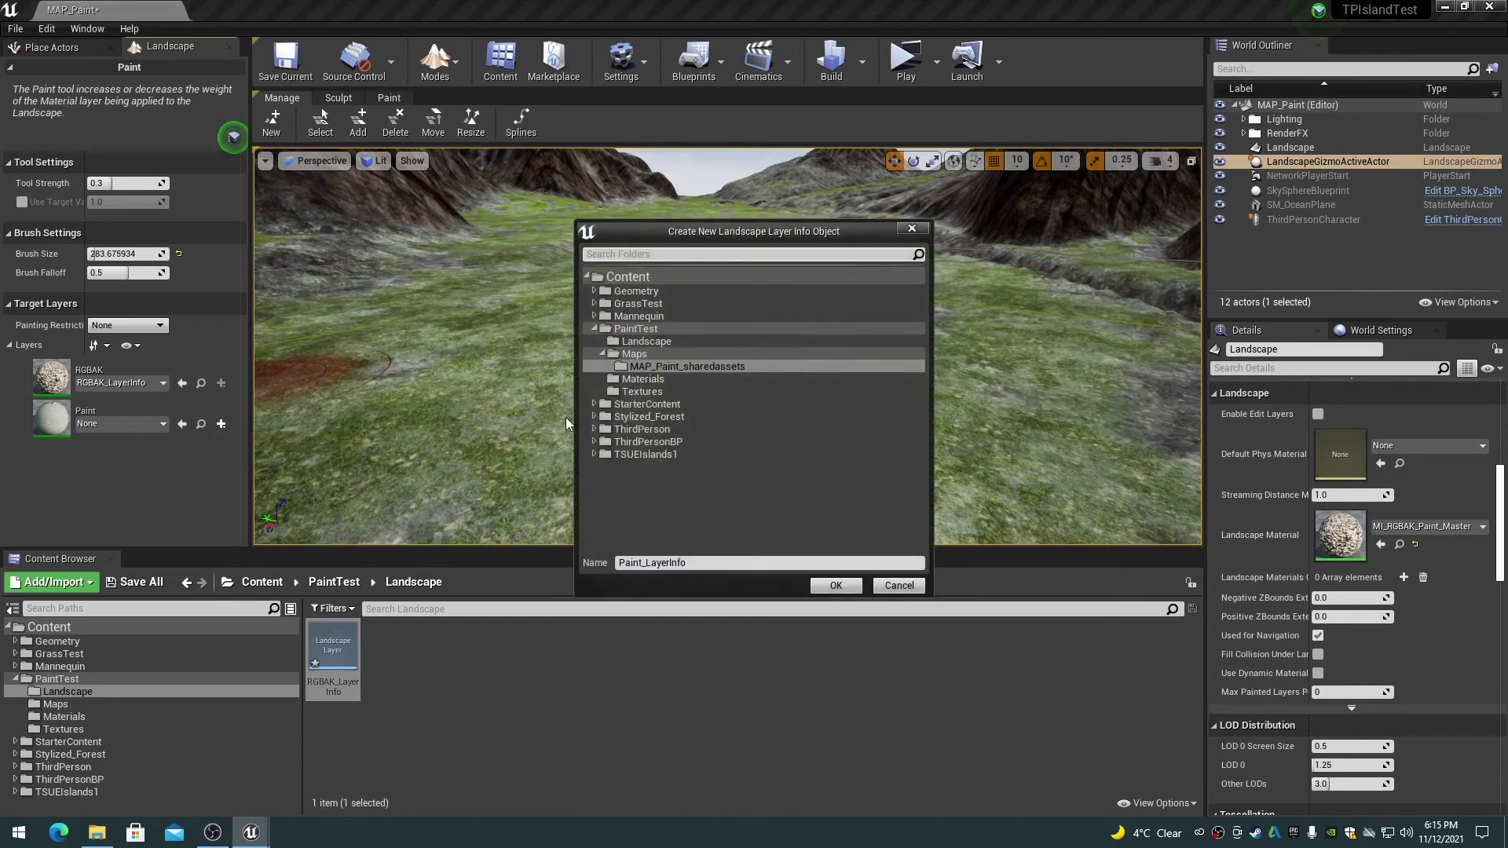
{"action": "left_click", "coordinate": [602, 353]}
{"action": "left_click", "coordinate": [640, 343]}
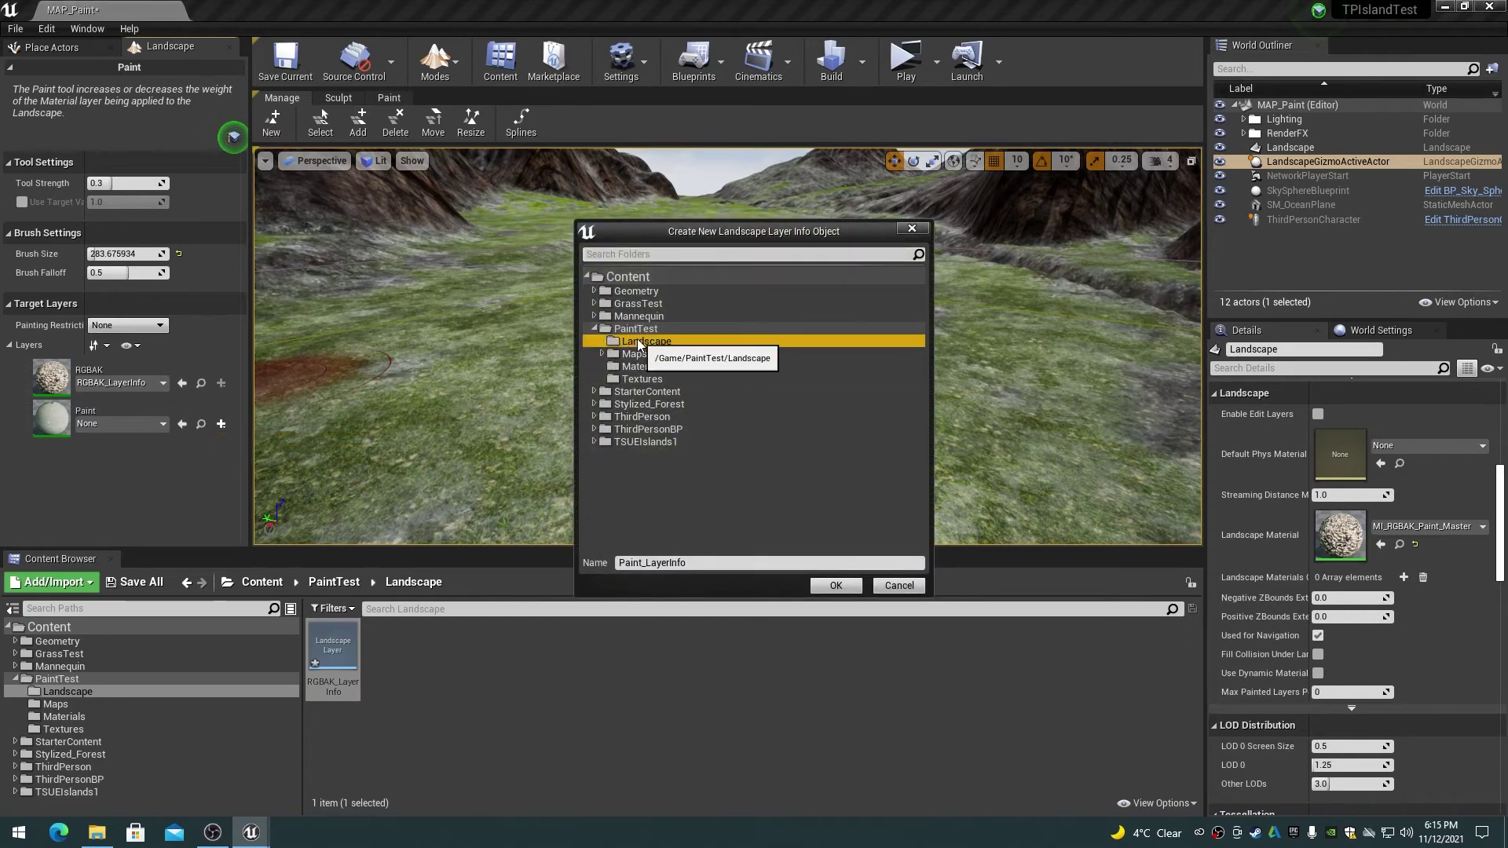
{"action": "left_click", "coordinate": [837, 586]}
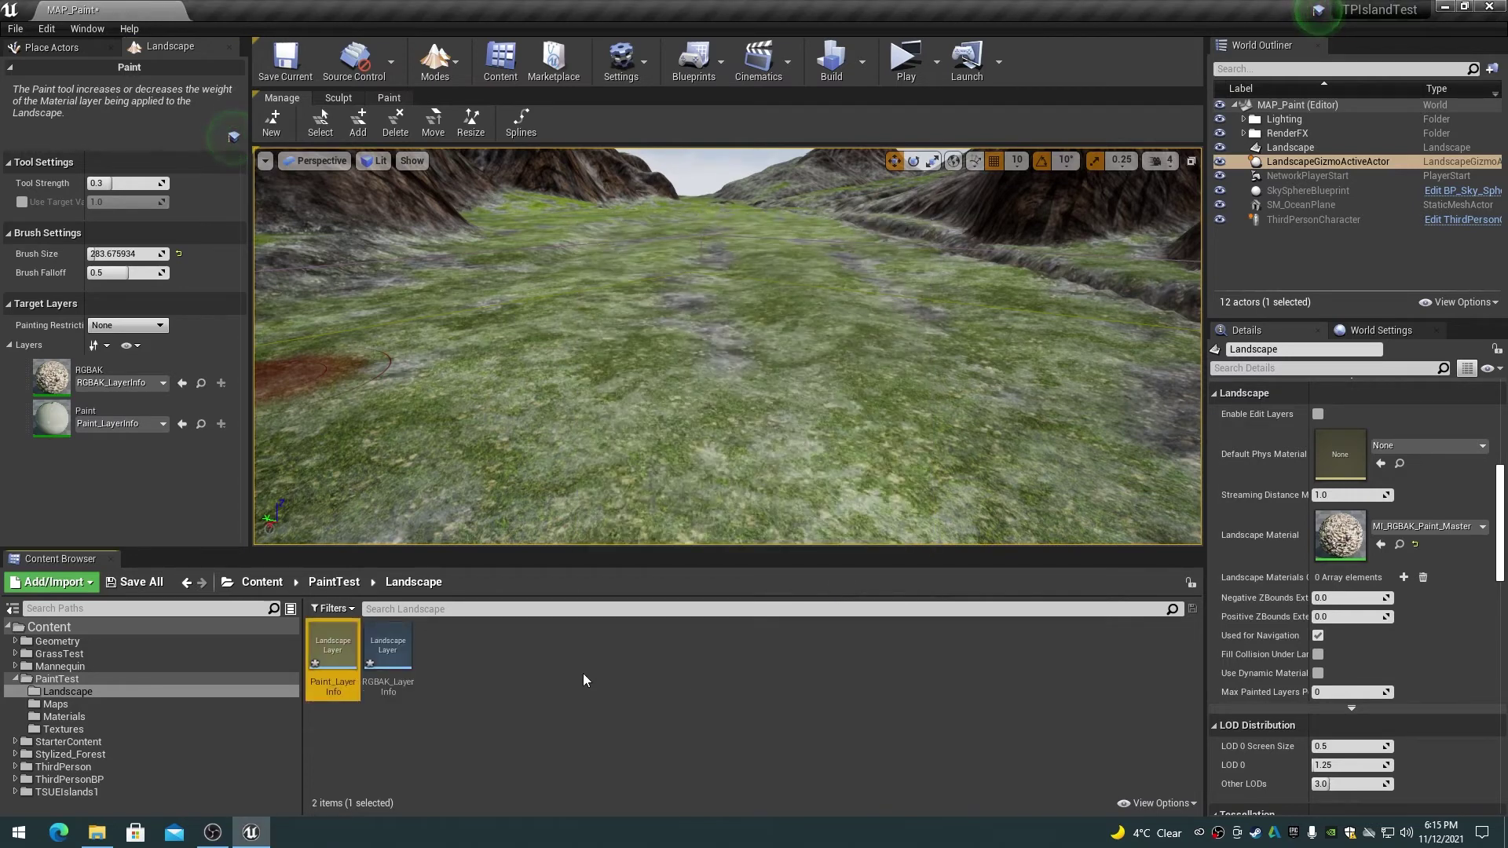
{"action": "left_click", "coordinate": [145, 583]}
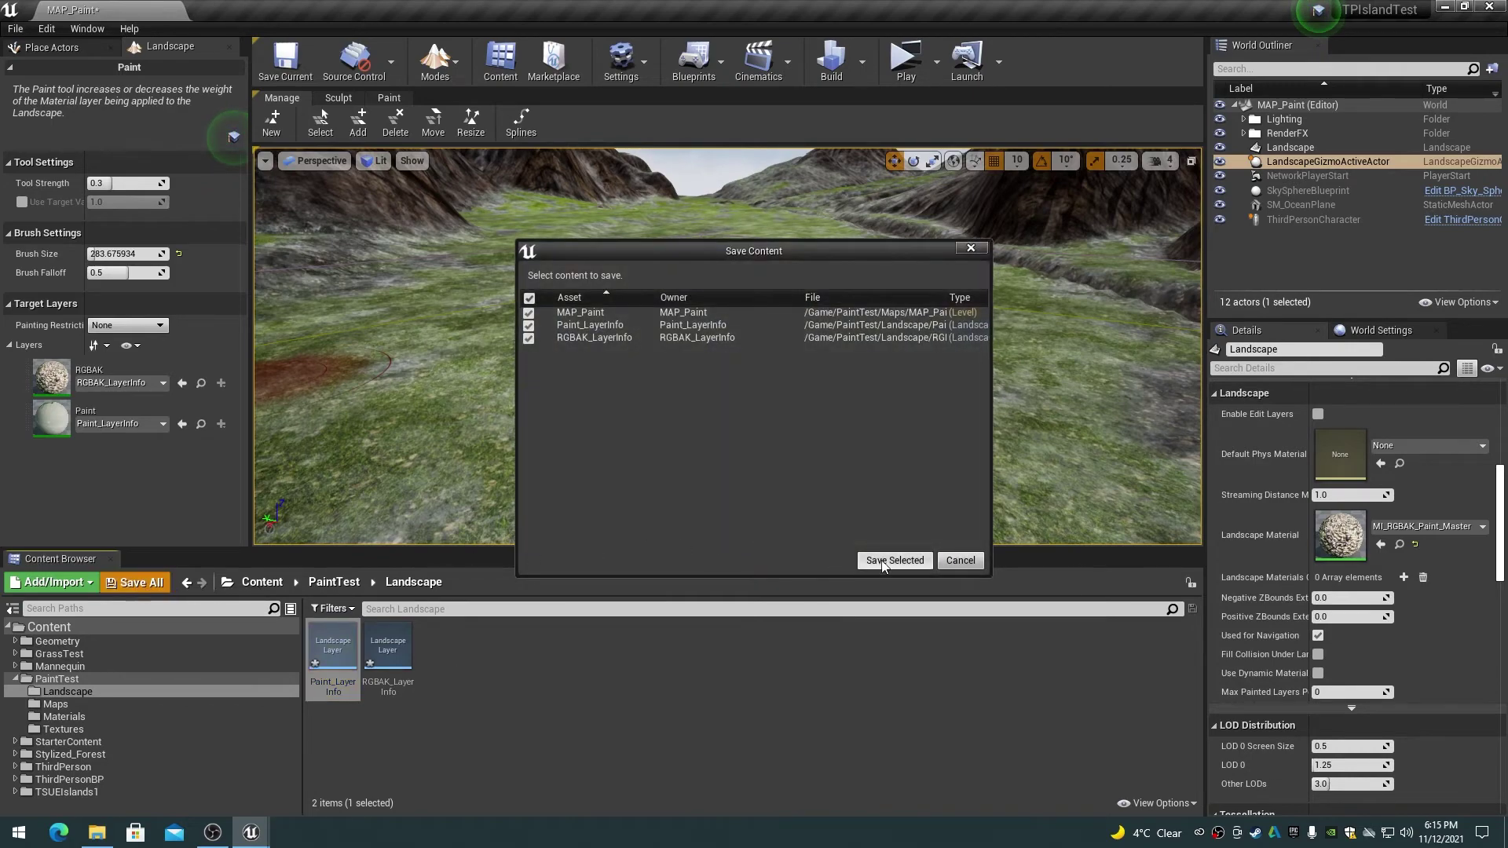
{"action": "left_click", "coordinate": [895, 561]}
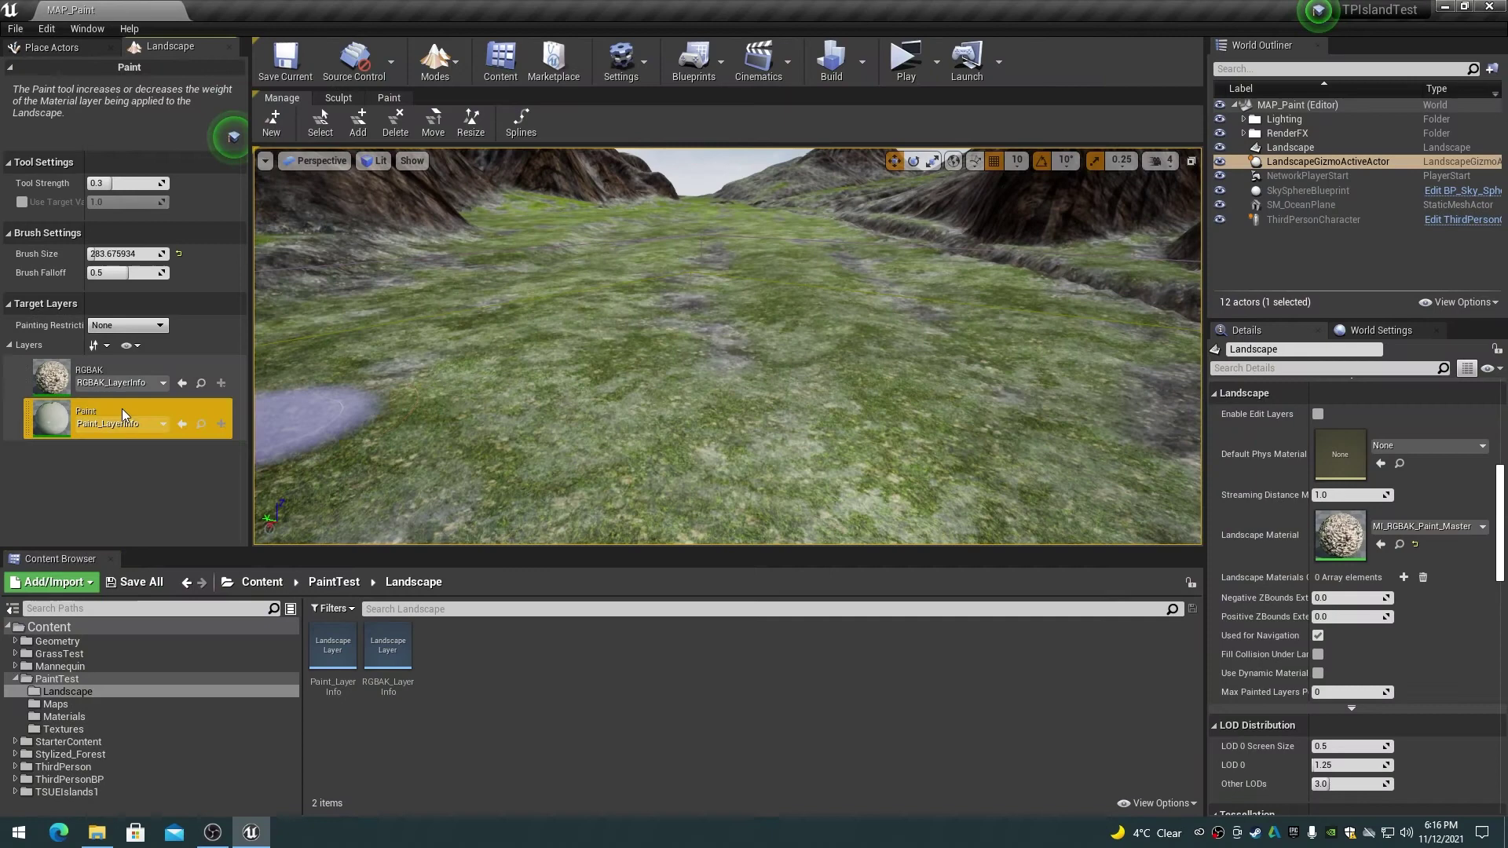
Paint a stone path along the grassy valley floor with the Paint layer, including a short side branch
{"action": "left_click", "coordinate": [704, 462]}
{"action": "mouse_move", "coordinate": [703, 461]}
{"action": "left_mouse_down"}
{"action": "mouse_move", "coordinate": [706, 280]}
{"action": "mouse_move", "coordinate": [730, 383]}
{"action": "mouse_move", "coordinate": [707, 389]}
{"action": "mouse_move", "coordinate": [708, 275]}
{"action": "left_mouse_up"}
{"action": "mouse_move", "coordinate": [707, 387]}
{"action": "right_mouse_down"}
{"action": "mouse_move", "coordinate": [707, 349]}
{"action": "mouse_move", "coordinate": [644, 385]}
{"action": "mouse_move", "coordinate": [707, 379]}
{"action": "mouse_move", "coordinate": [684, 380]}
{"action": "right_mouse_up"}
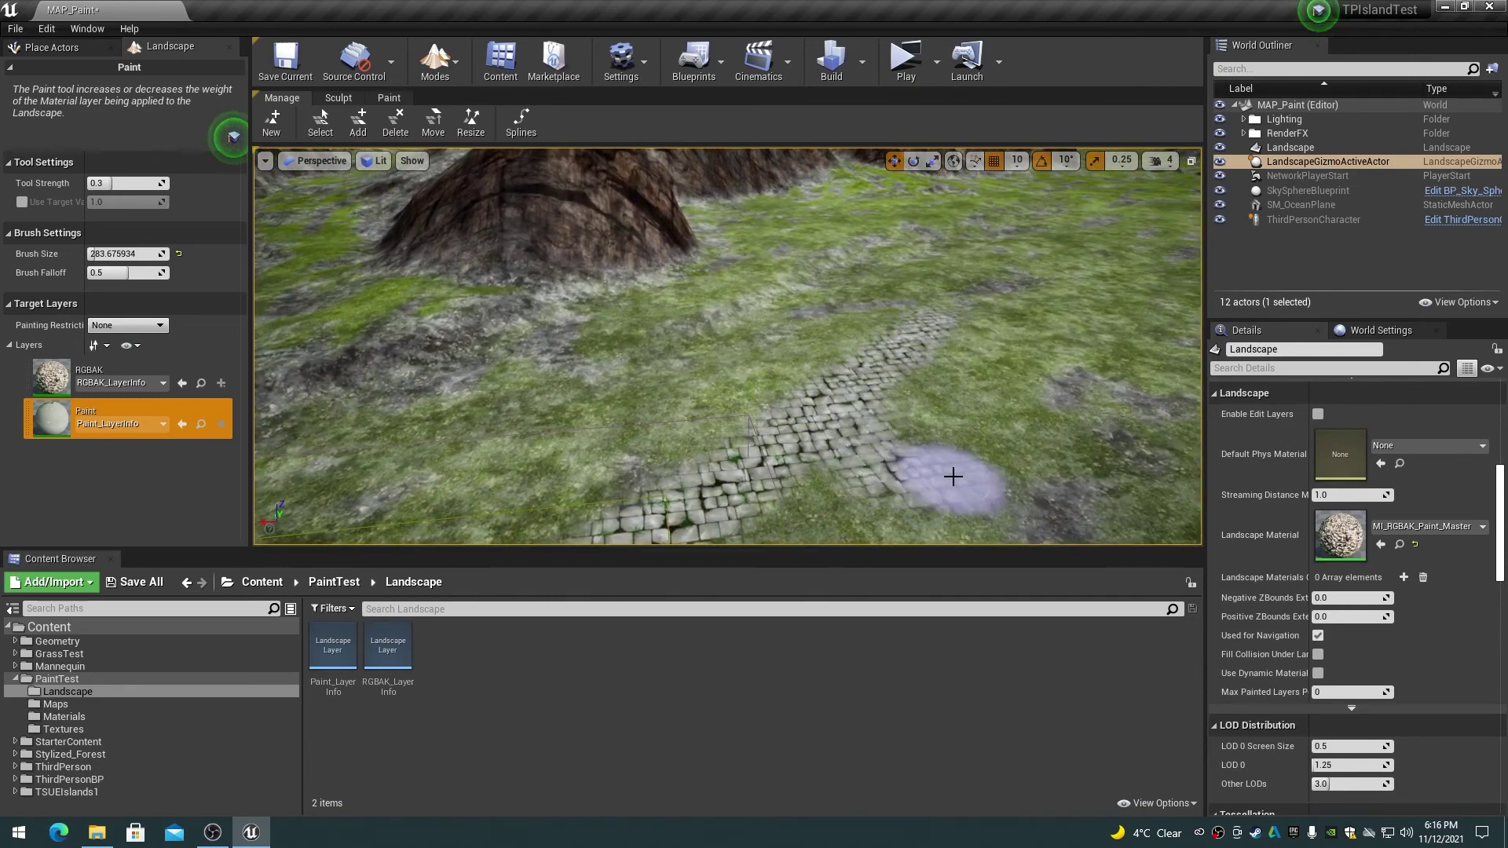
{"action": "mouse_move", "coordinate": [953, 475]}
{"action": "right_mouse_down"}
{"action": "mouse_move", "coordinate": [975, 470]}
{"action": "mouse_move", "coordinate": [927, 474]}
{"action": "right_mouse_up"}
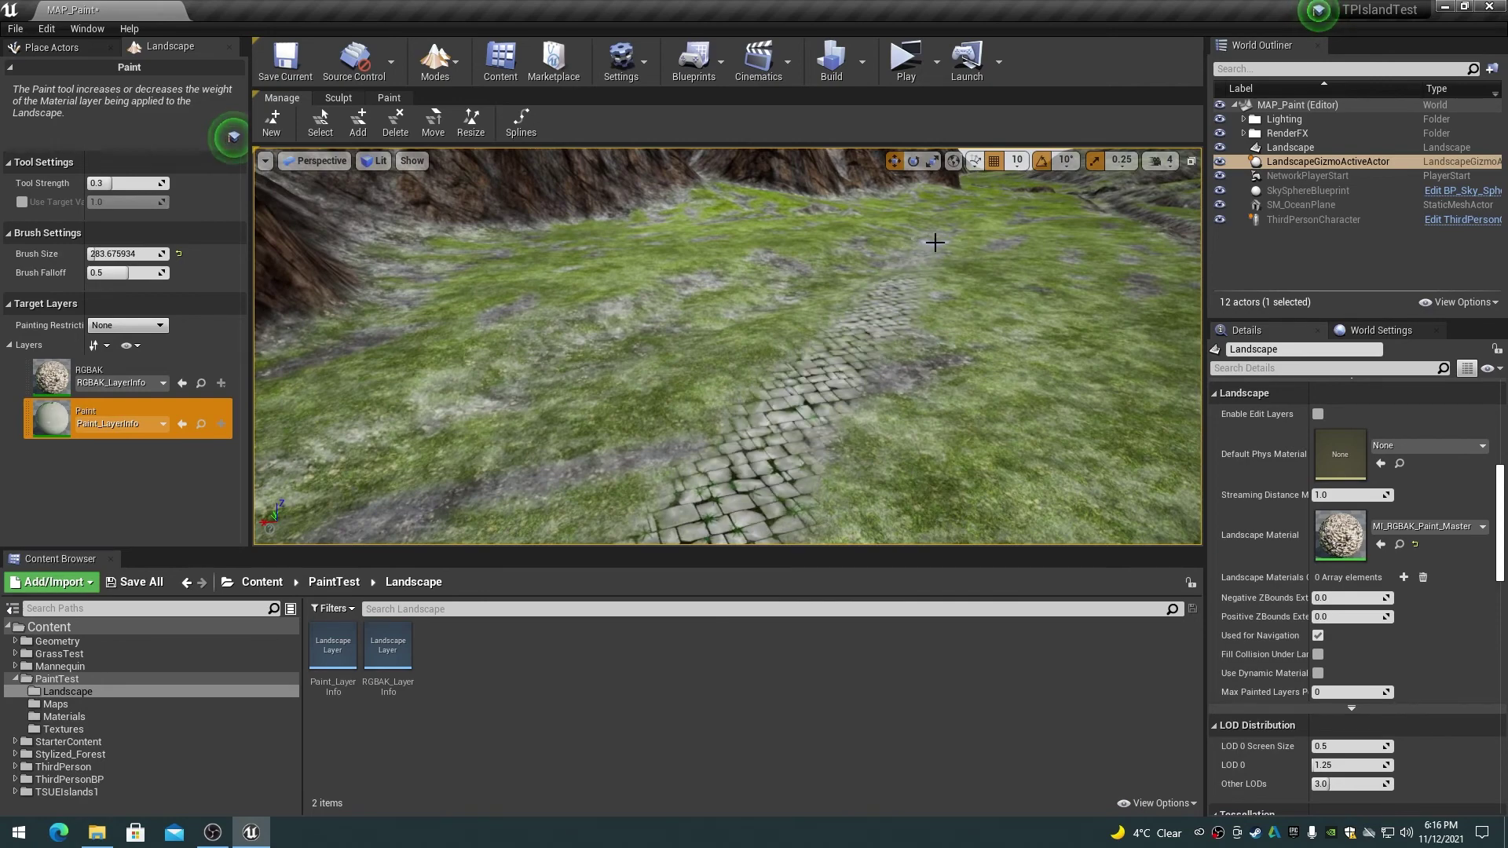
{"action": "mouse_move", "coordinate": [812, 416]}
{"action": "right_mouse_down"}
{"action": "mouse_move", "coordinate": [891, 419]}
{"action": "mouse_move", "coordinate": [832, 417]}
{"action": "right_mouse_up"}
{"action": "mouse_move", "coordinate": [641, 433]}
{"action": "left_mouse_down"}
{"action": "mouse_move", "coordinate": [754, 334]}
{"action": "mouse_move", "coordinate": [789, 250]}
{"action": "mouse_move", "coordinate": [858, 228]}
{"action": "mouse_move", "coordinate": [800, 252]}
{"action": "mouse_move", "coordinate": [750, 345]}
{"action": "mouse_move", "coordinate": [638, 475]}
{"action": "left_mouse_up"}
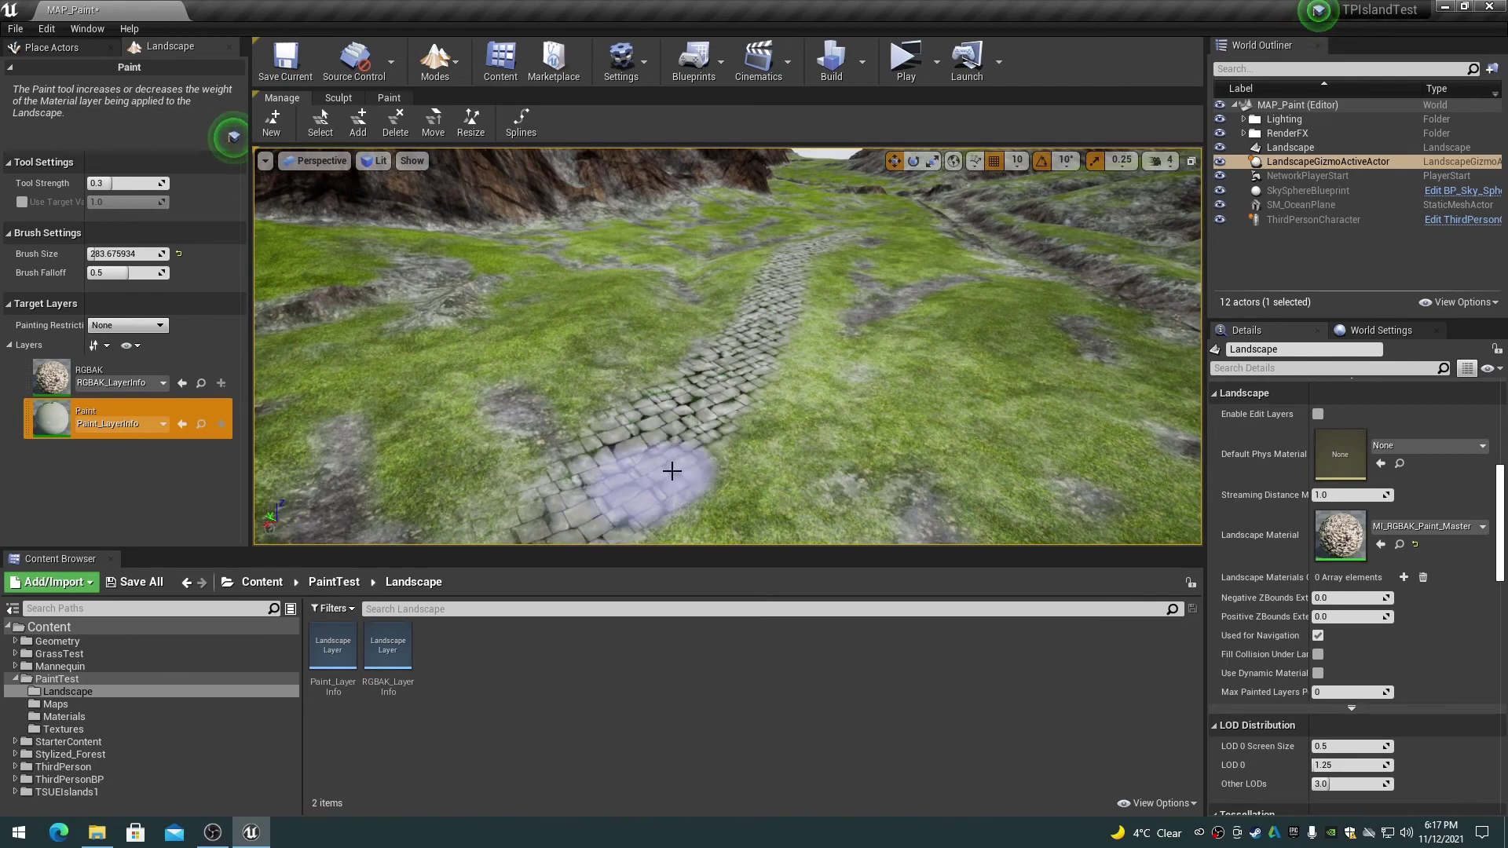
{"action": "scroll", "coordinate": [718, 451], "scroll_direction": "up", "scroll_amount": 6}
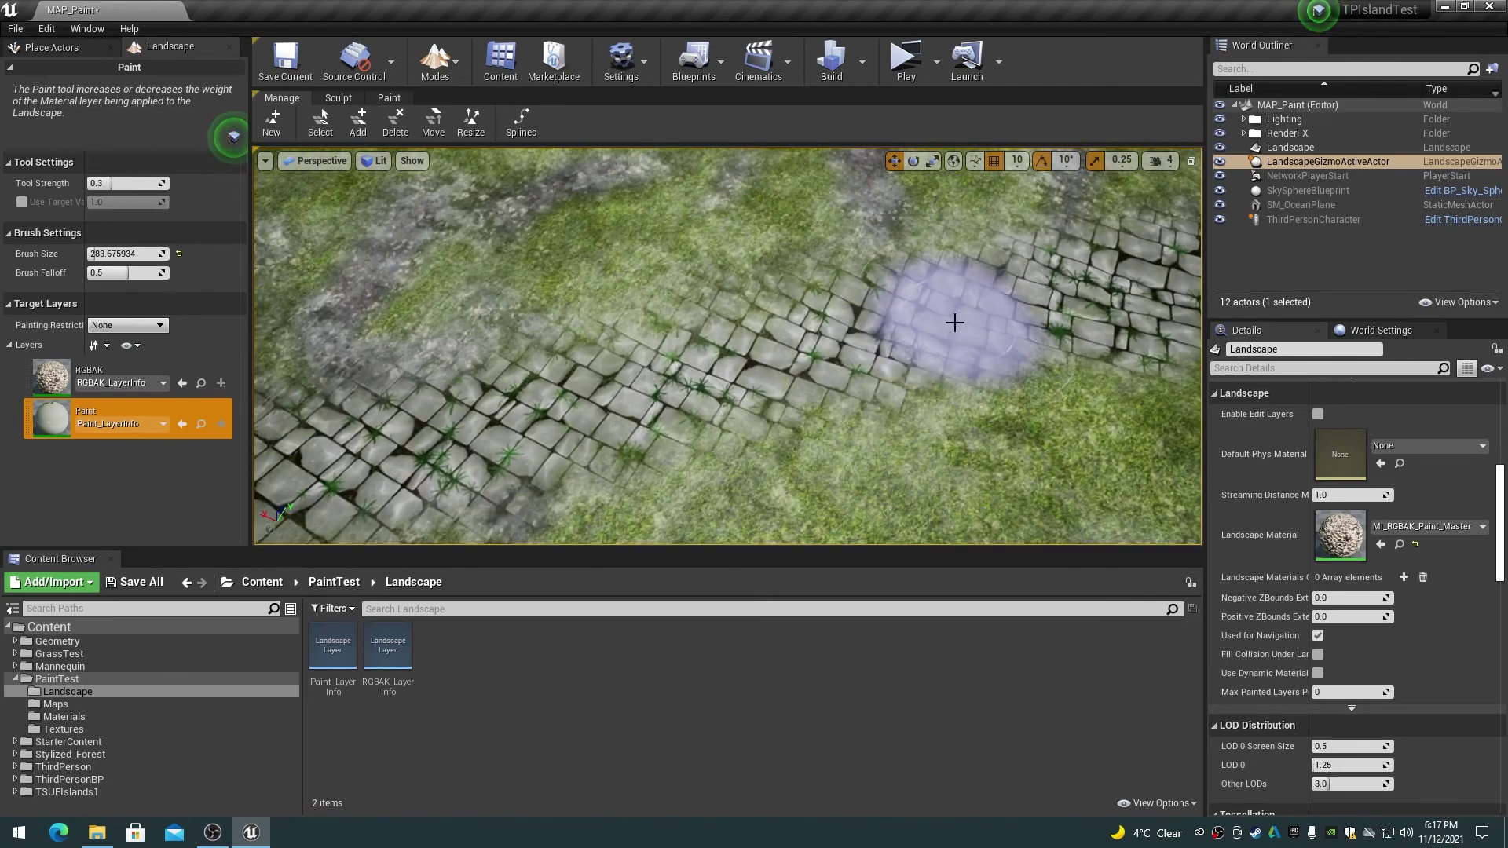
{"action": "scroll", "coordinate": [641, 386], "scroll_direction": "down", "scroll_amount": 6}
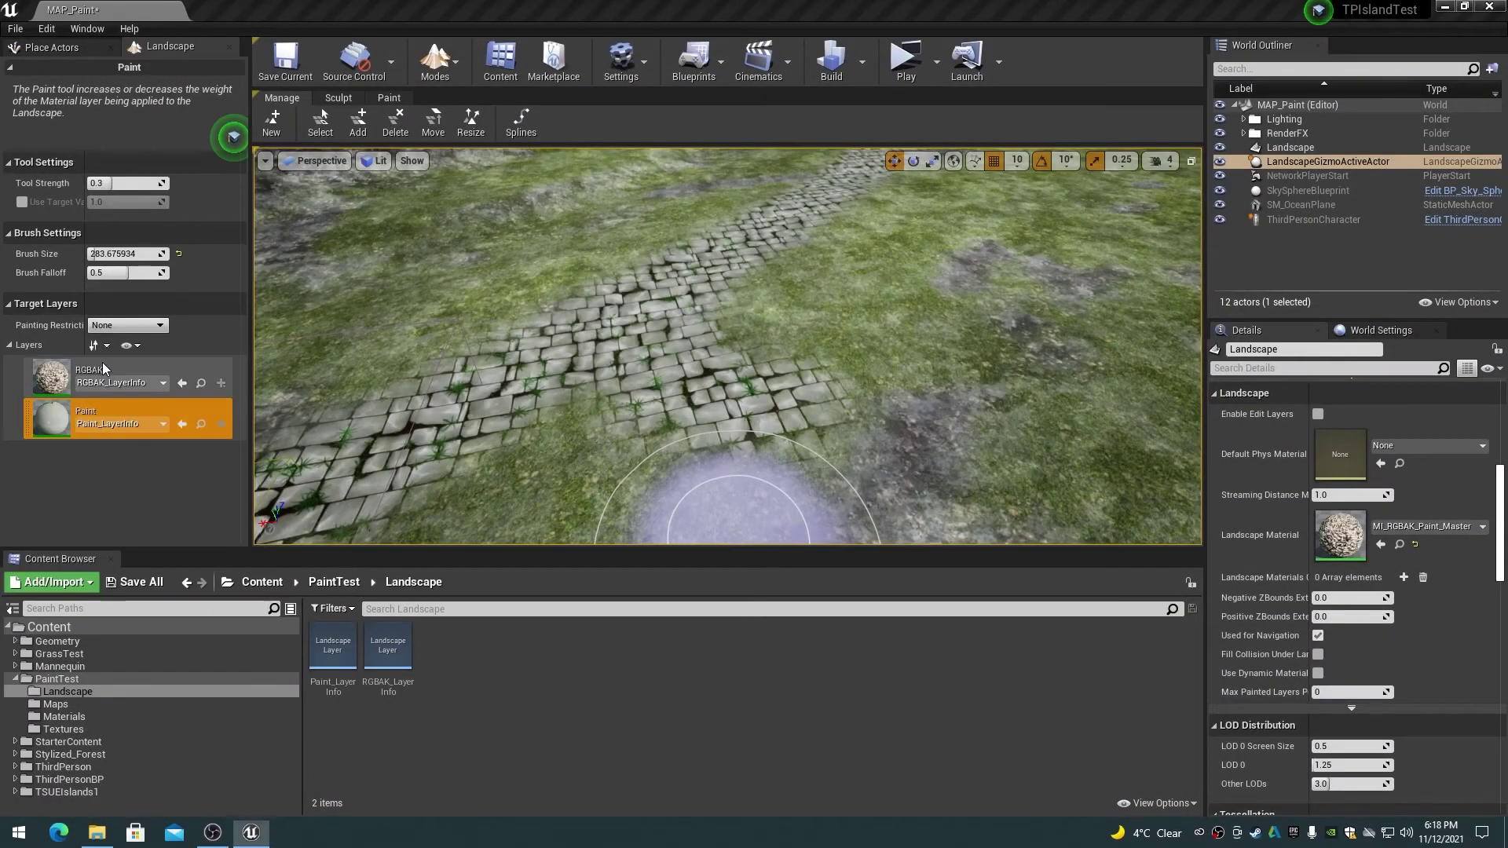
Paint the RGBAK layer over the side branch and a test stone patch beside the main path to restore the grass
{"action": "left_click", "coordinate": [131, 382]}
{"action": "mouse_move", "coordinate": [681, 409]}
{"action": "left_mouse_down"}
{"action": "mouse_move", "coordinate": [736, 341]}
{"action": "mouse_move", "coordinate": [741, 414]}
{"action": "mouse_move", "coordinate": [830, 365]}
{"action": "mouse_move", "coordinate": [869, 407]}
{"action": "mouse_move", "coordinate": [844, 439]}
{"action": "mouse_move", "coordinate": [855, 432]}
{"action": "mouse_move", "coordinate": [817, 403]}
{"action": "mouse_move", "coordinate": [904, 384]}
{"action": "mouse_move", "coordinate": [869, 438]}
{"action": "left_mouse_up"}
{"action": "left_click", "coordinate": [126, 417]}
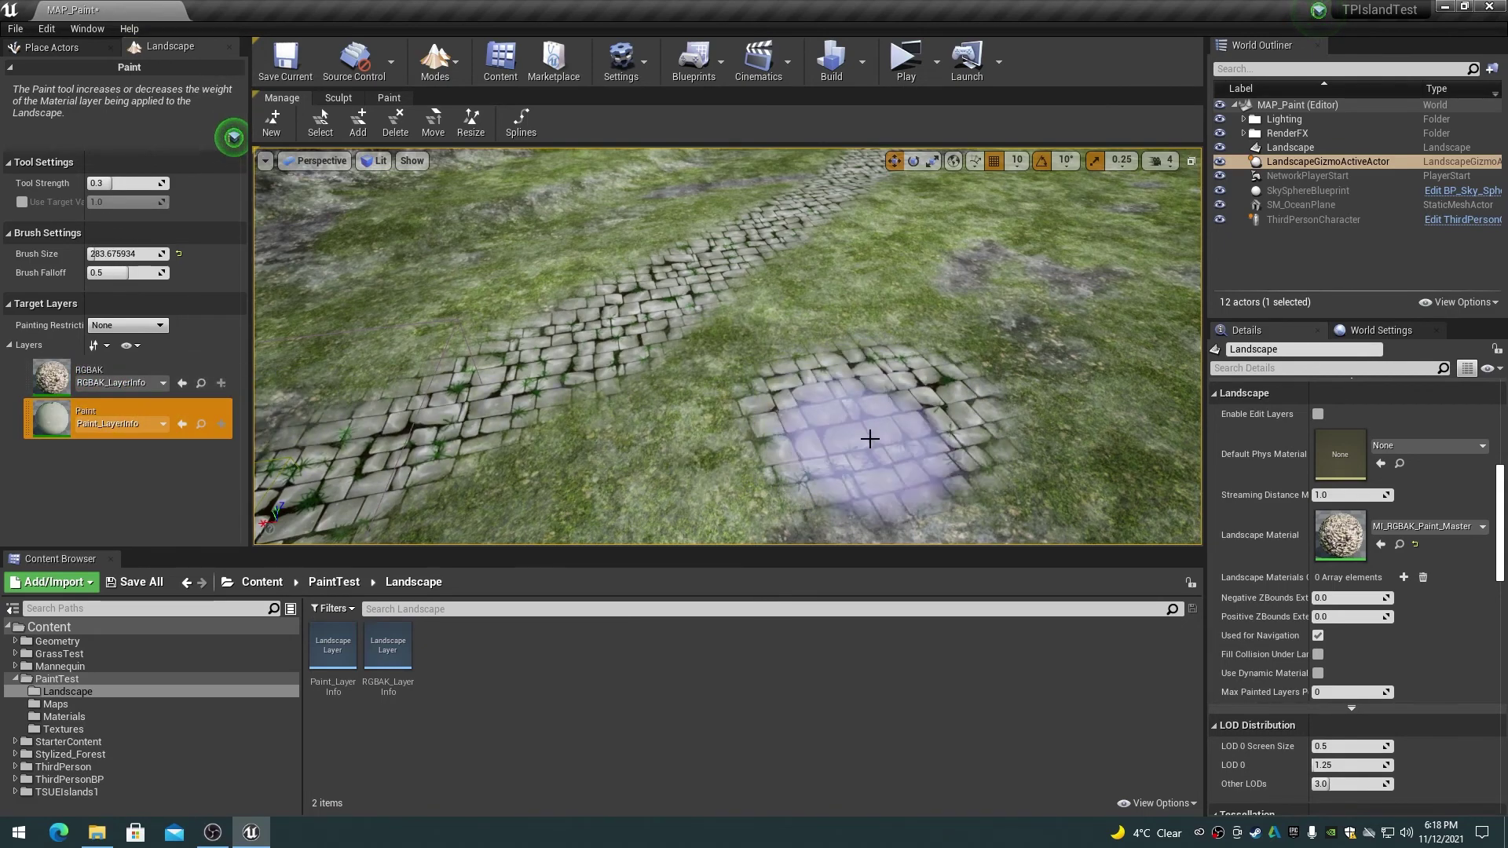
{"action": "left_click", "coordinate": [118, 376]}
{"action": "mouse_move", "coordinate": [758, 421]}
{"action": "left_mouse_down"}
{"action": "mouse_move", "coordinate": [945, 410]}
{"action": "mouse_move", "coordinate": [838, 409]}
{"action": "mouse_move", "coordinate": [869, 381]}
{"action": "mouse_move", "coordinate": [862, 462]}
{"action": "left_mouse_up"}
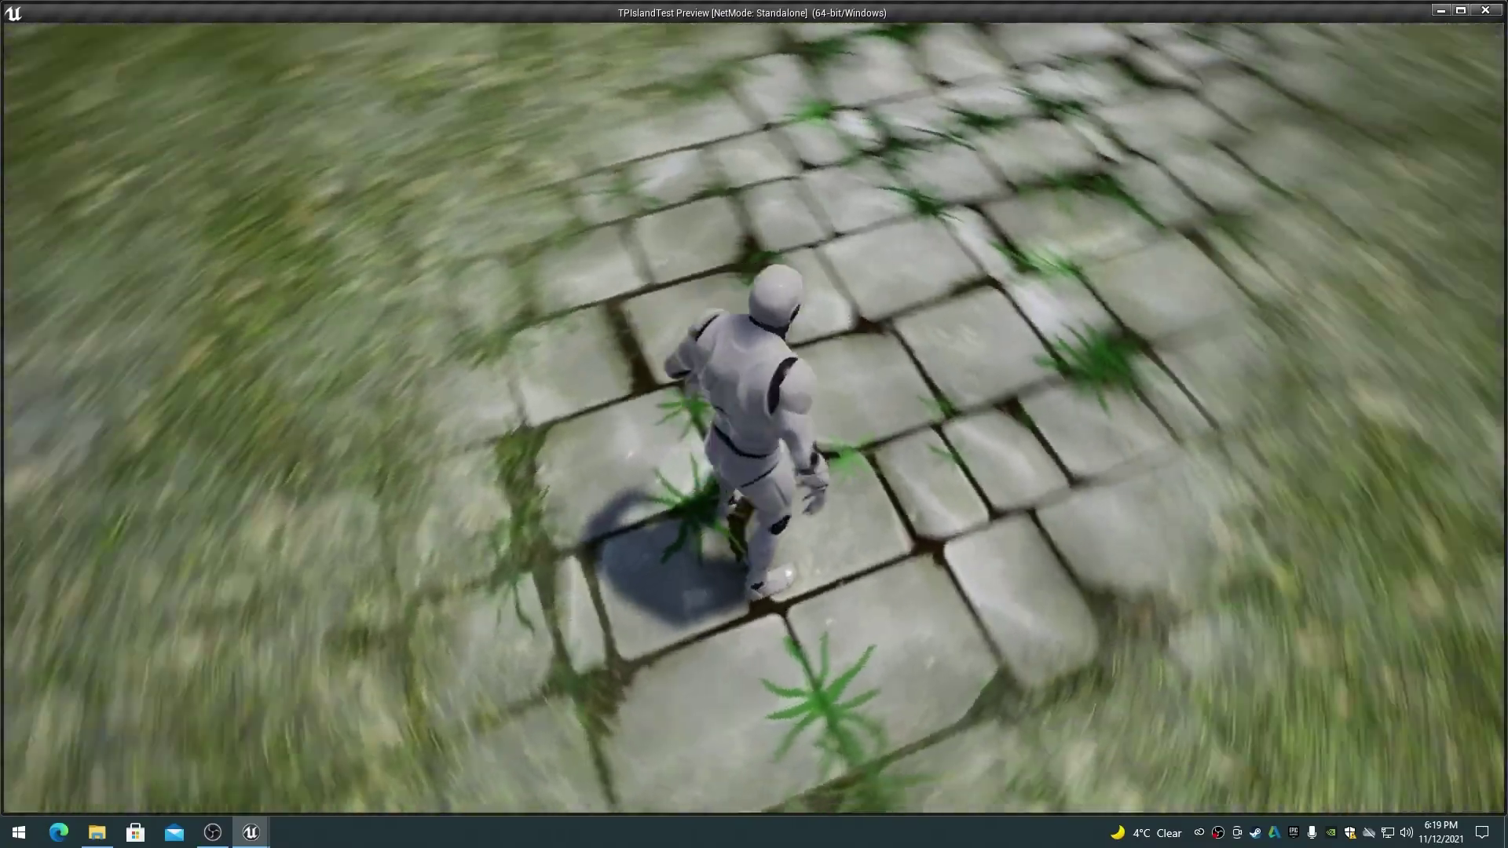
Run the character forward along the painted stone path in the standalone game preview
{"action": "key", "text": "w"}
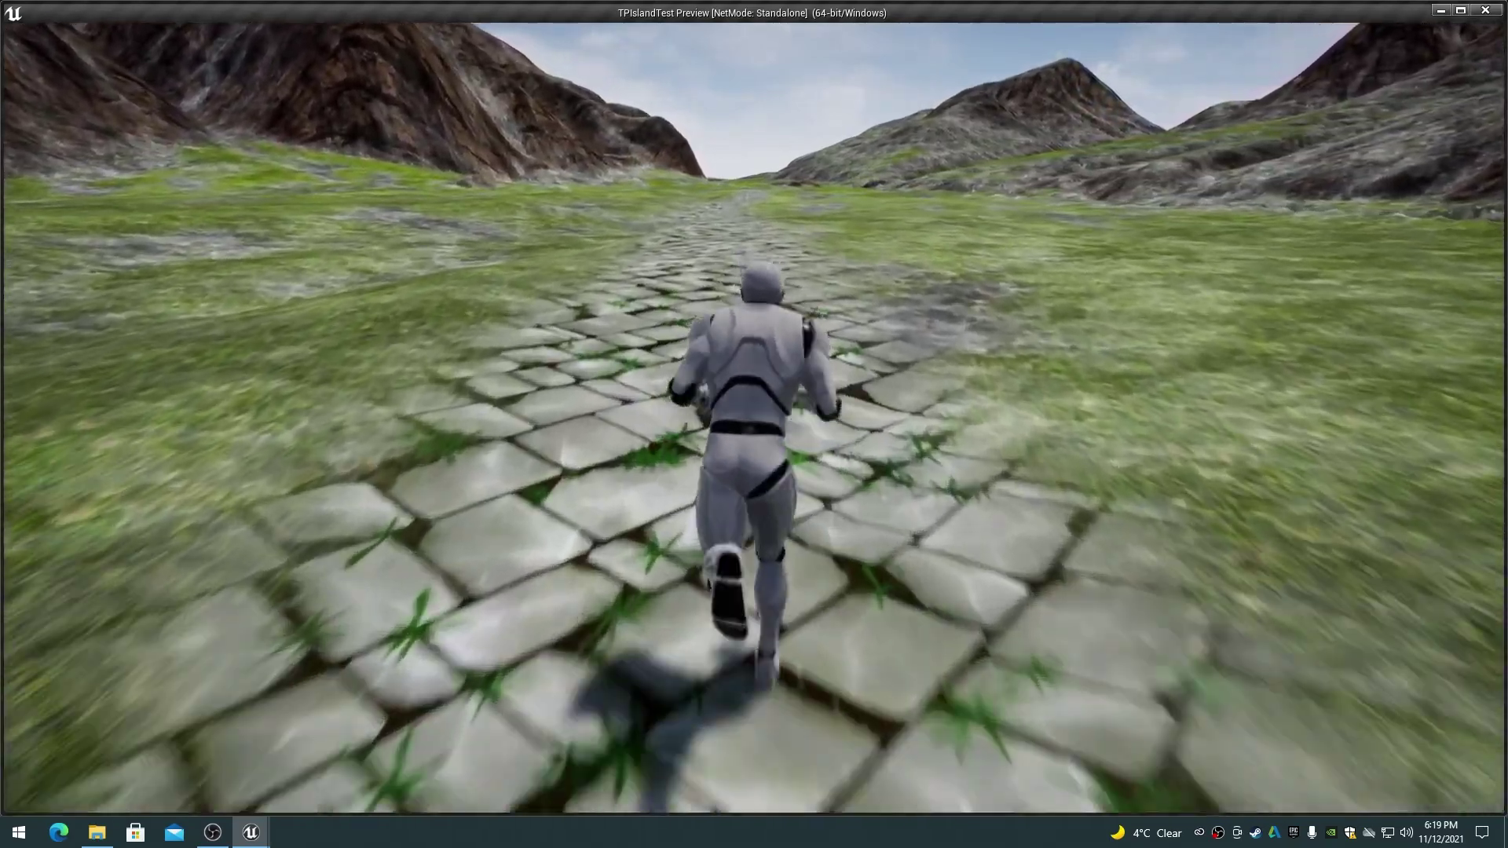
{"action": "key", "text": "w"}
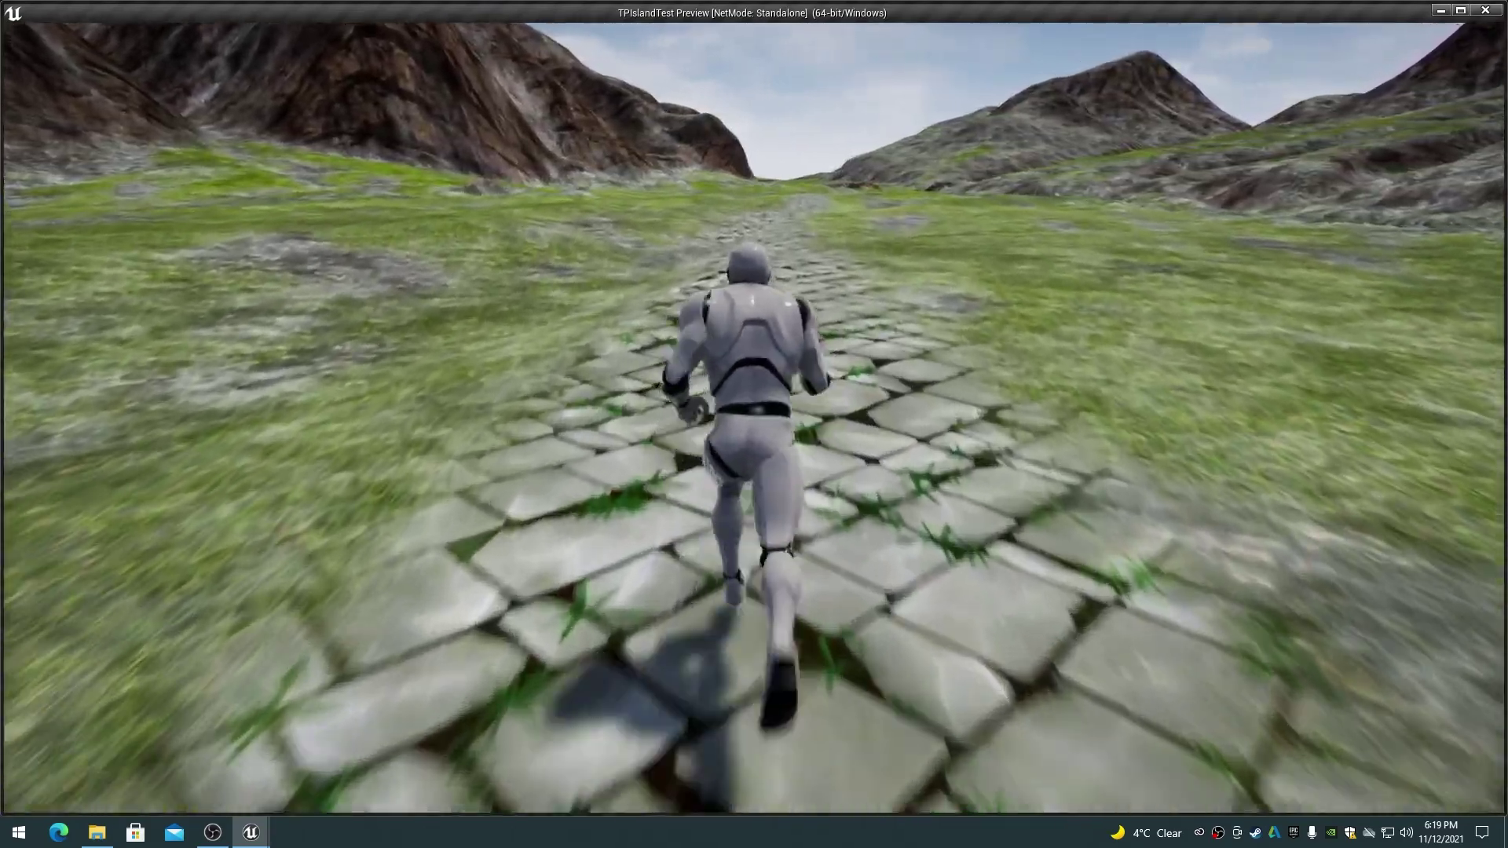